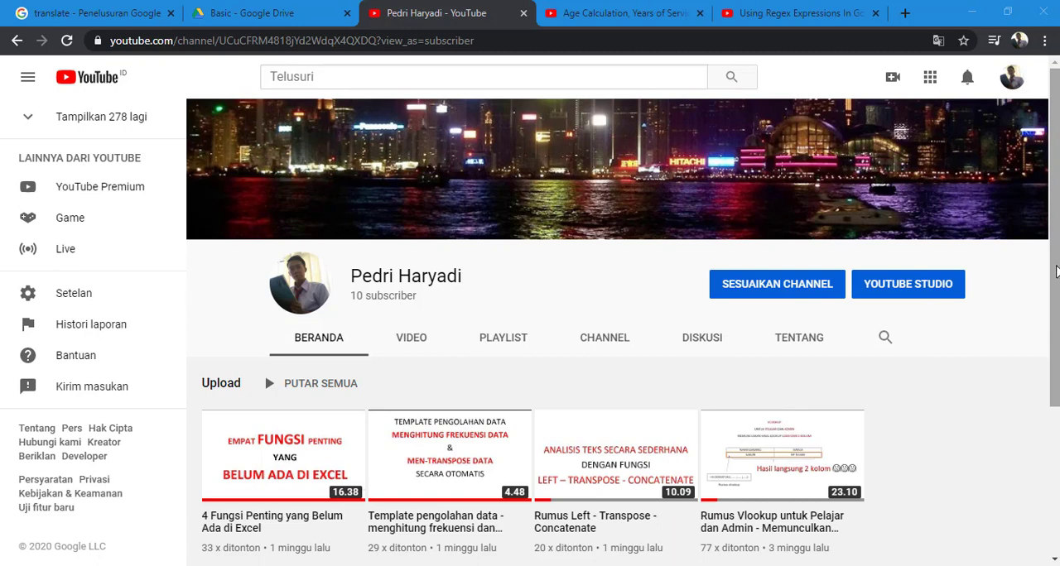
- Switch to the Age Calculation video page and read the top comment asking for a formula to sum several expenses per order
click(649, 14)
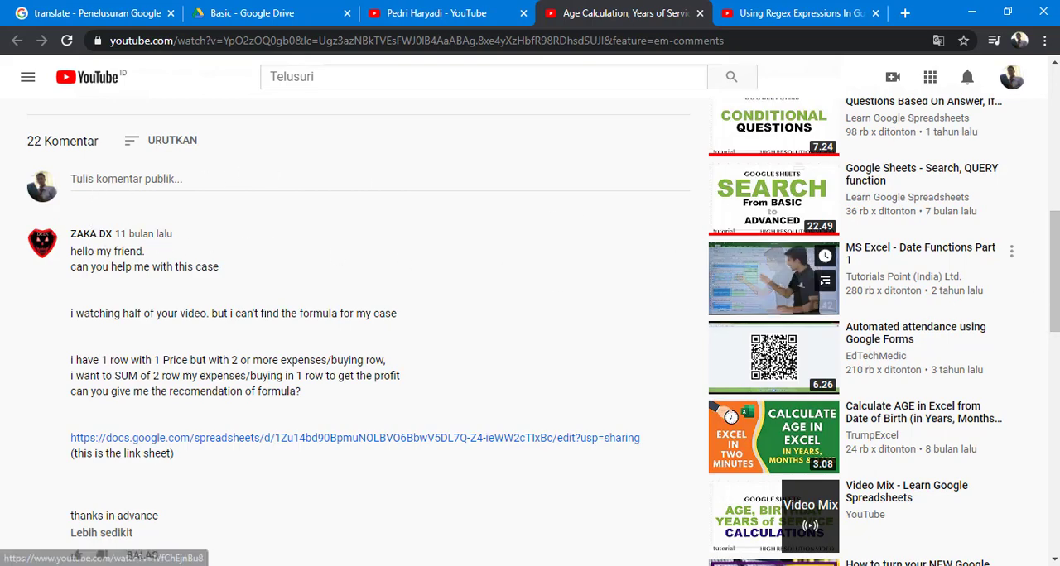
mouse_move(1053, 283)
mouse_down()
mouse_move(1051, 192)
mouse_move(1054, 303)
mouse_up()
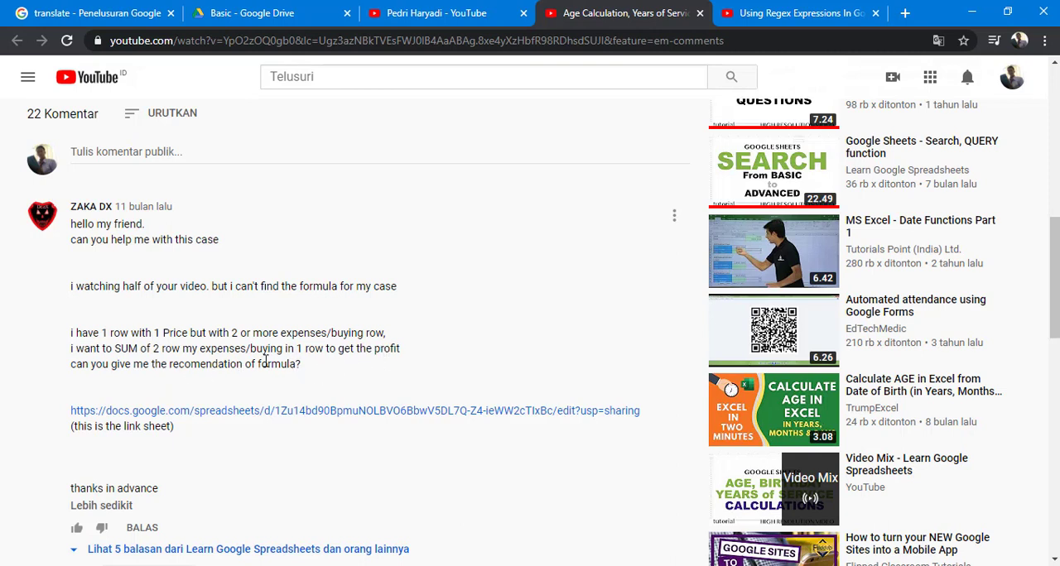
scroll(308, 365, down, 1)
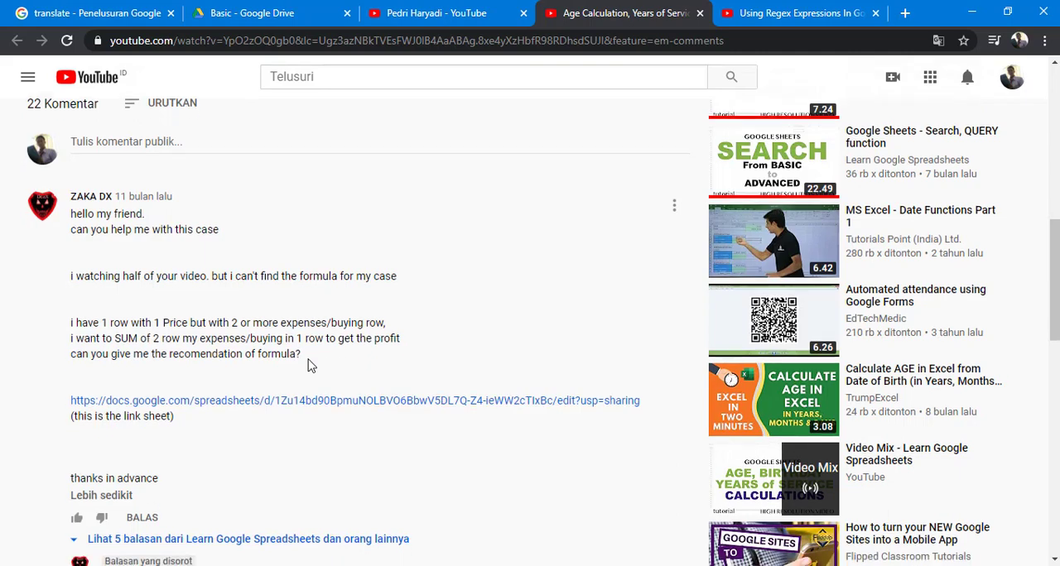
scroll(308, 365, down, 1)
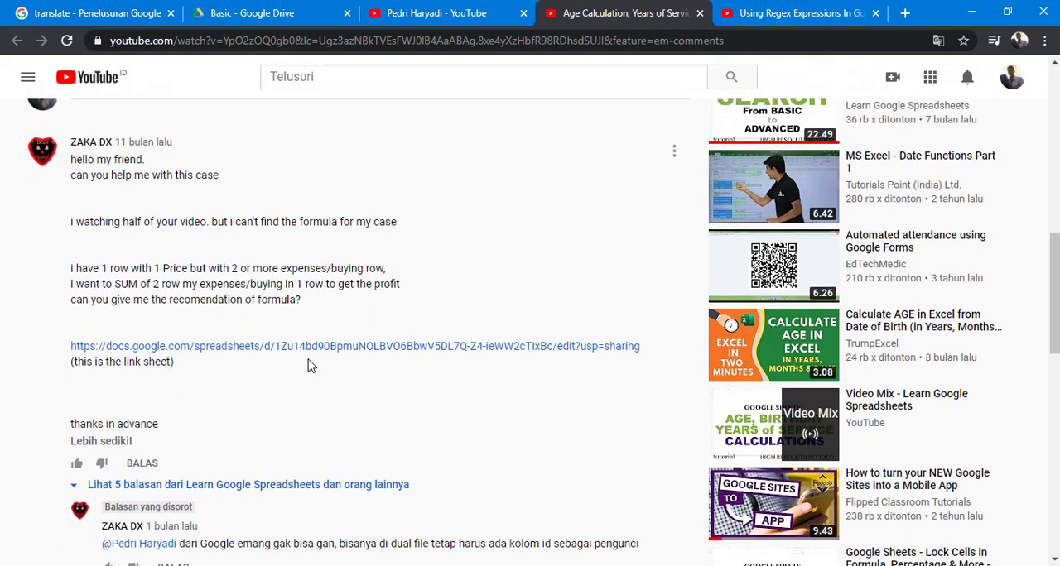
scroll(310, 366, down, 1)
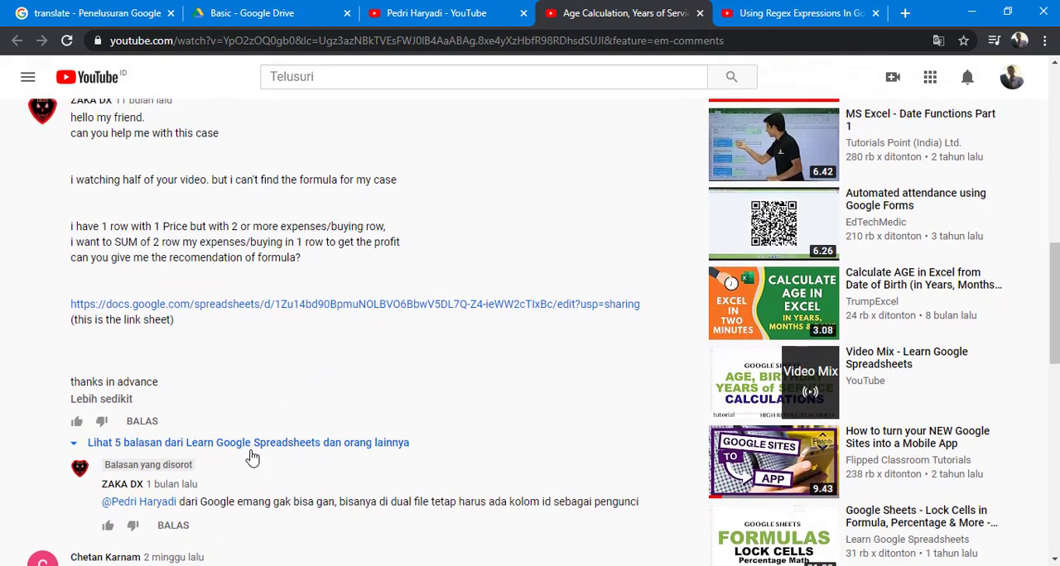
- Expand the 5 replies under the top comment and read through the suggested functions and follow-up answers
click(255, 445)
scroll(274, 431, down, 4)
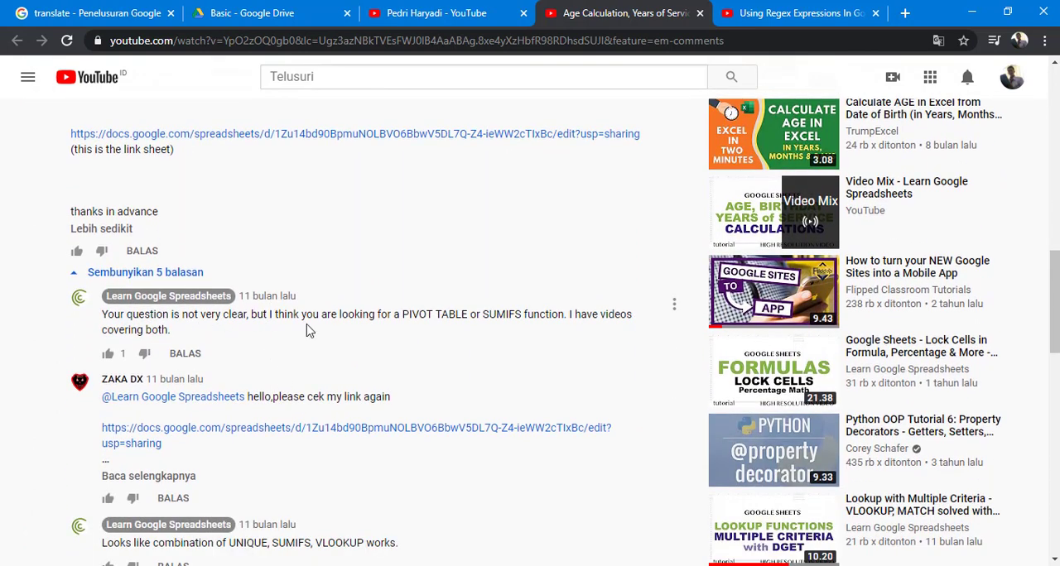
scroll(307, 330, down, 1)
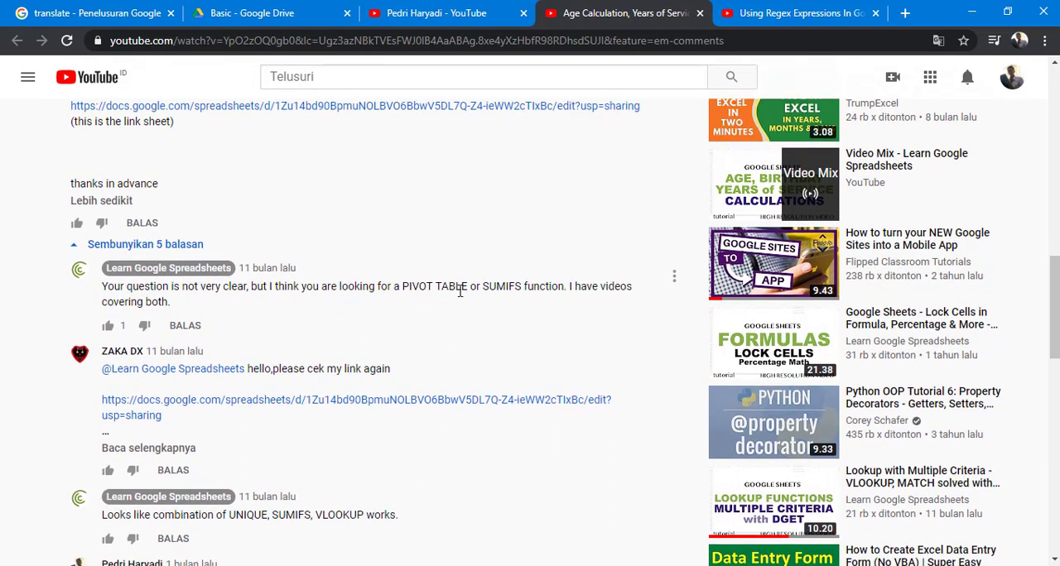
scroll(461, 304, down, 3)
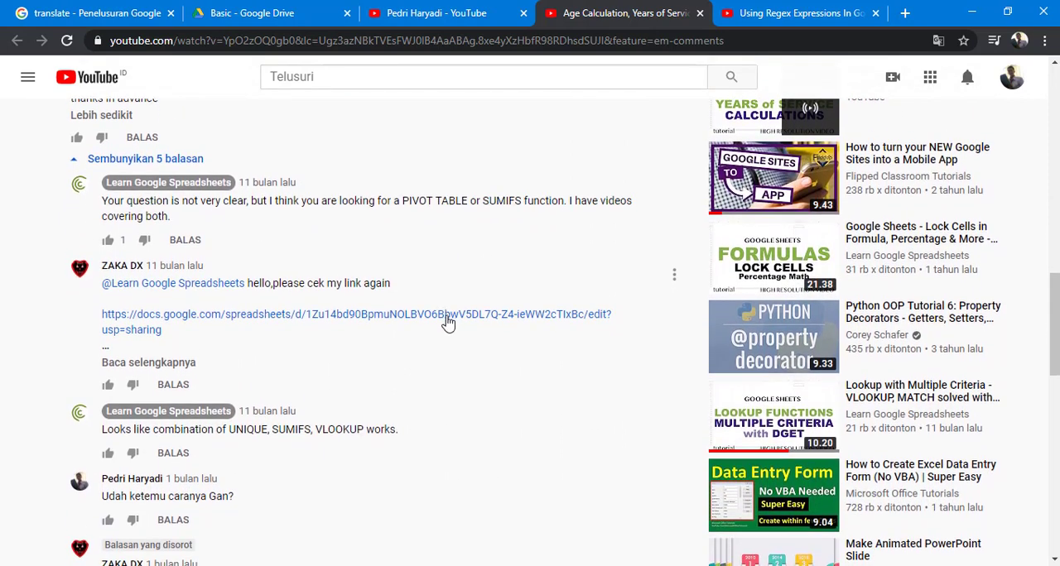
scroll(439, 323, down, 1)
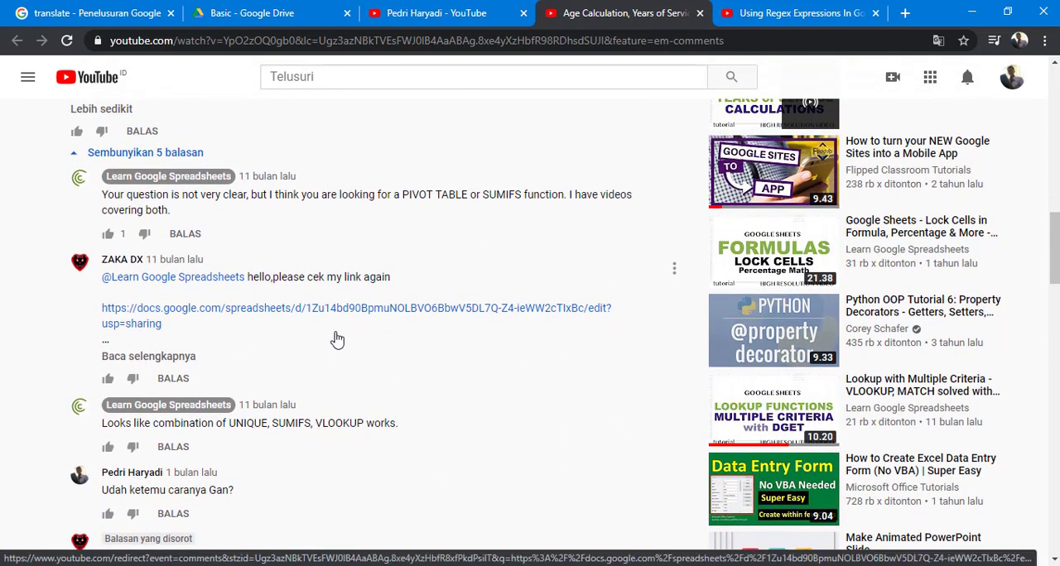
scroll(337, 339, down, 1)
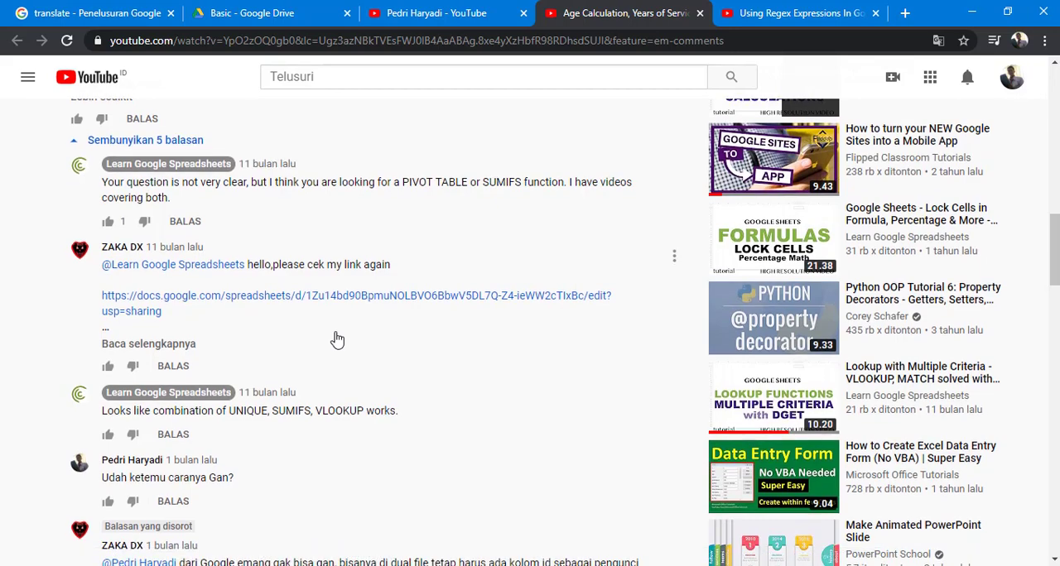
scroll(337, 340, down, 1)
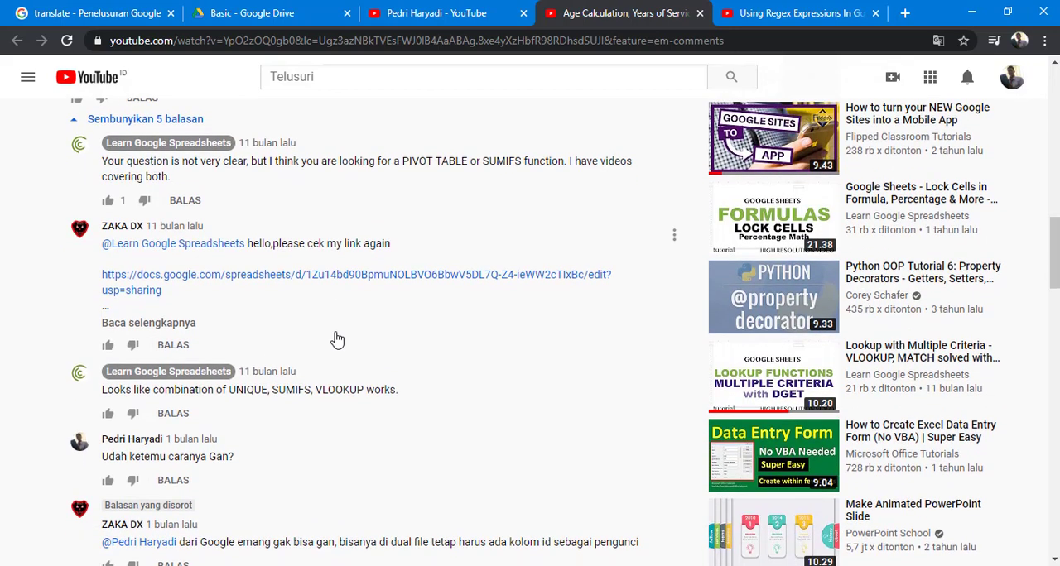
scroll(336, 339, down, 2)
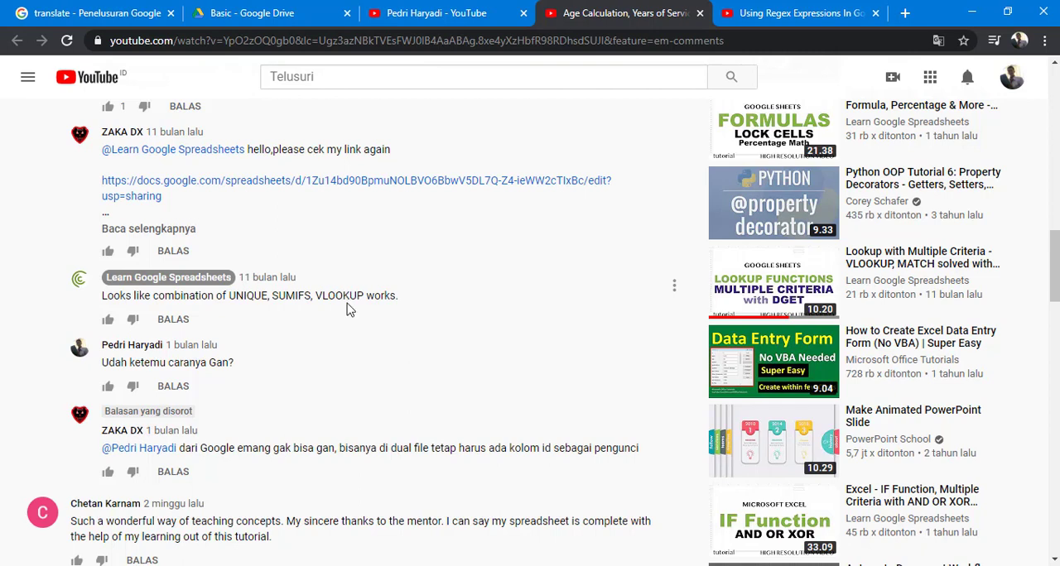
scroll(348, 309, down, 1)
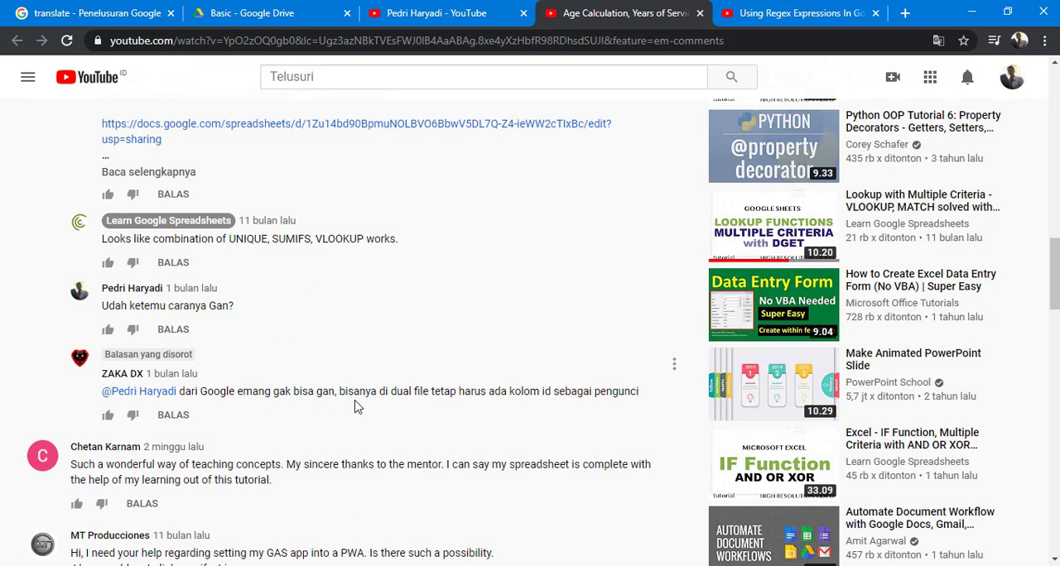
scroll(356, 406, down, 1)
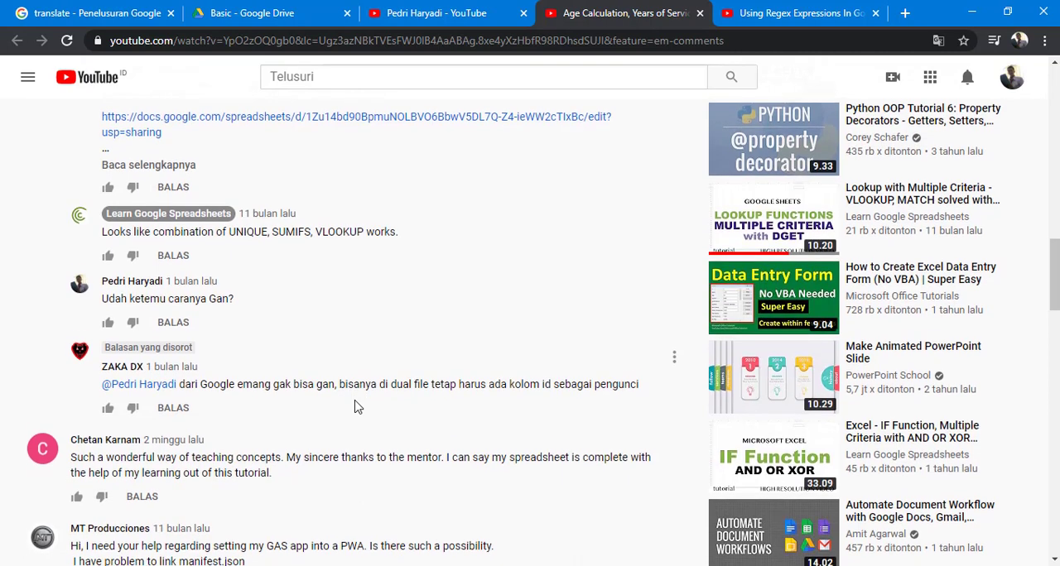
scroll(373, 369, down, 1)
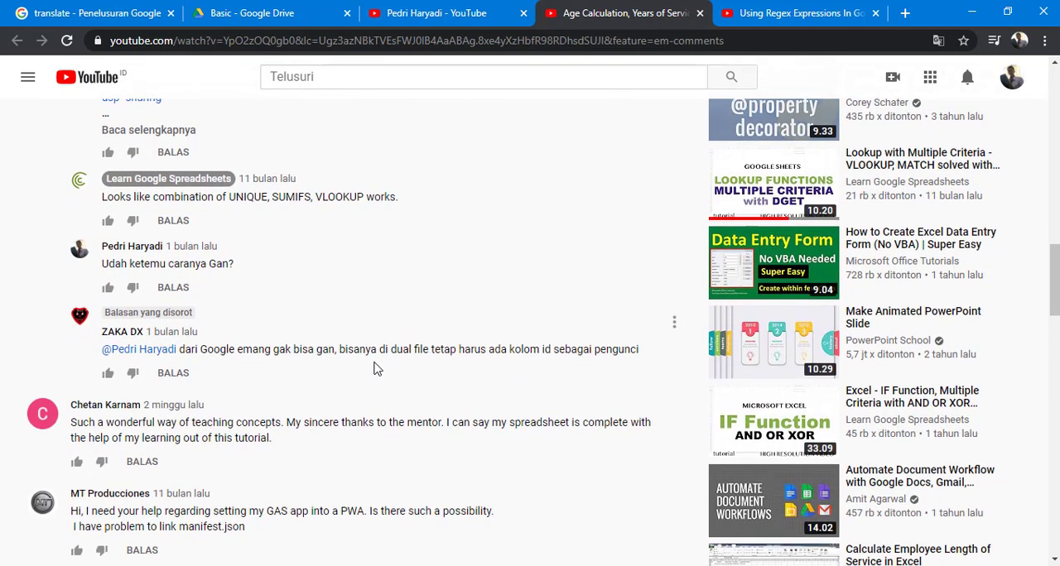
- Open the Google Sheets link given in the top comment and accept the currently signed-in account
scroll(375, 346, up, 1)
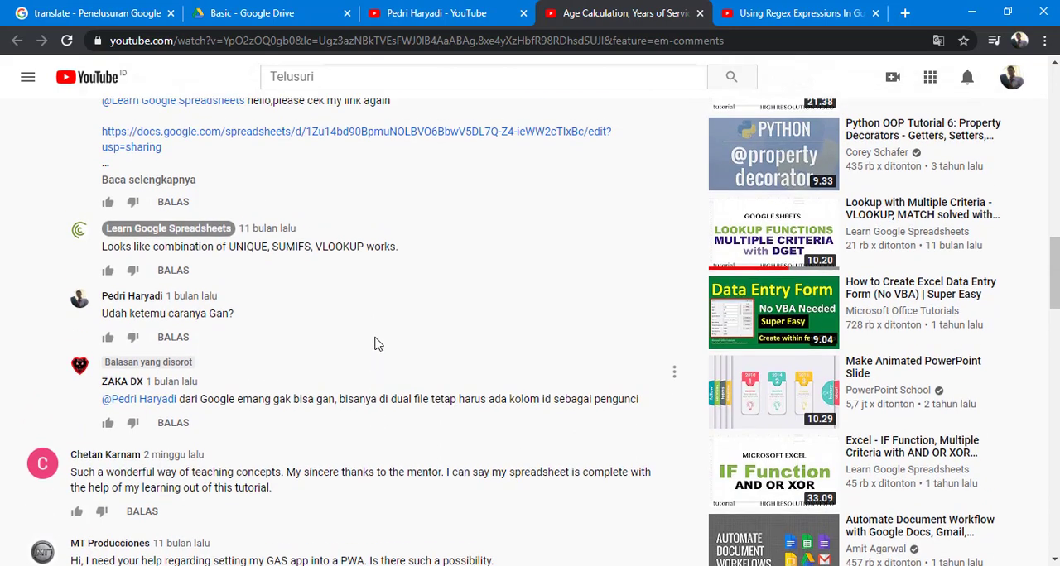
scroll(374, 343, up, 3)
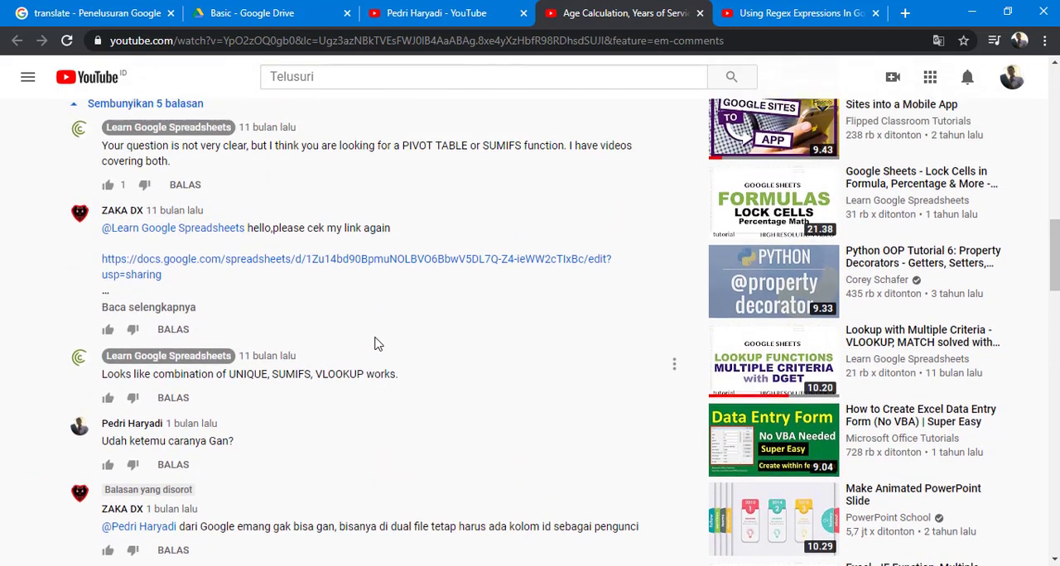
scroll(374, 343, up, 3)
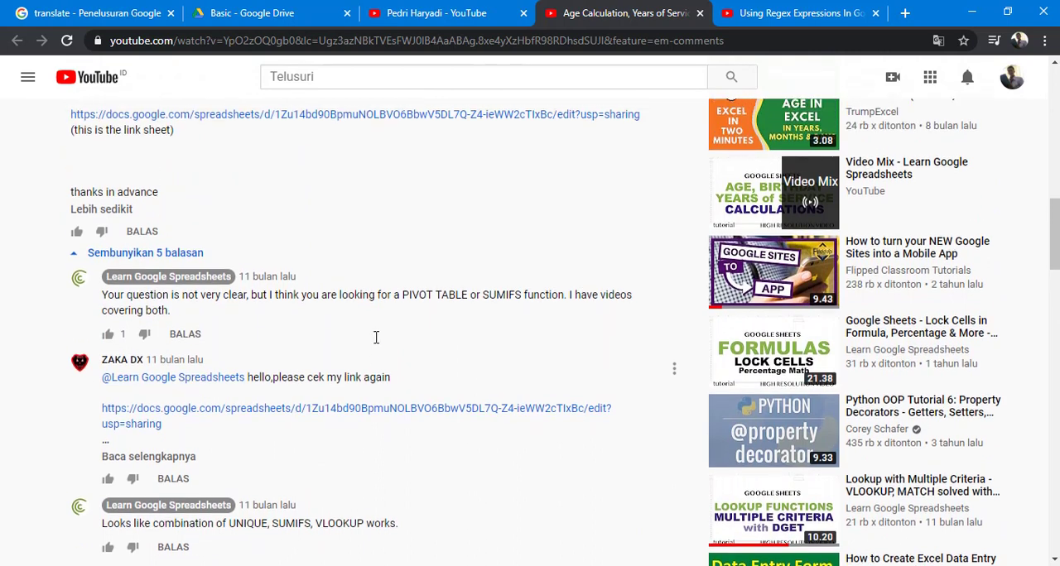
scroll(374, 343, up, 1)
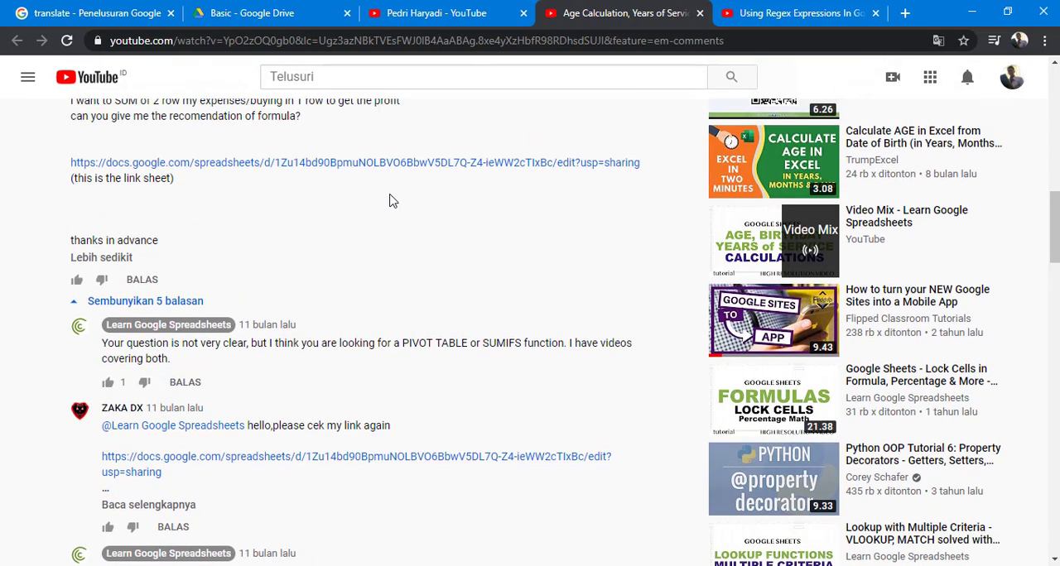
scroll(388, 209, up, 2)
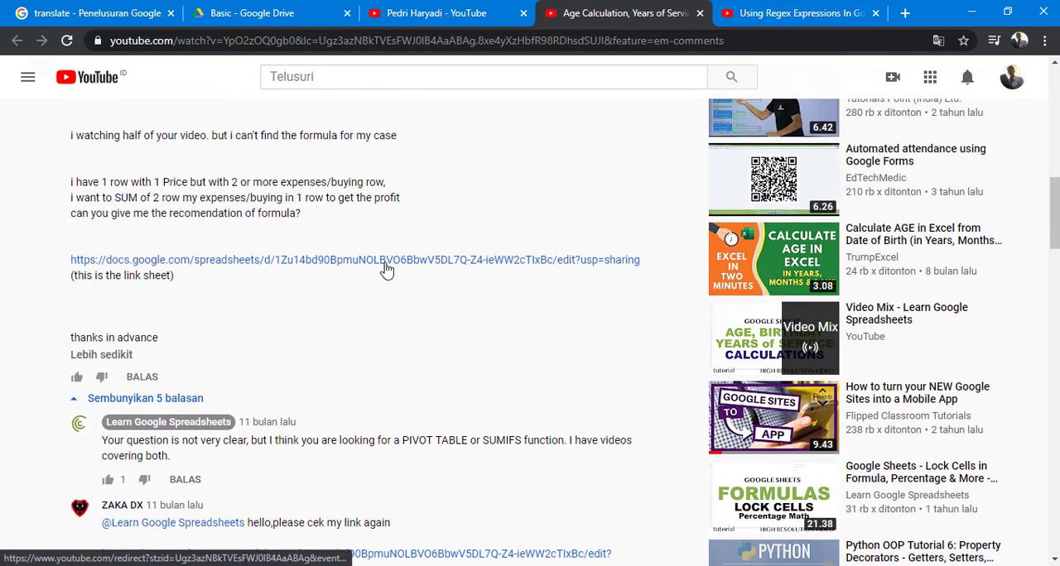
click(387, 260)
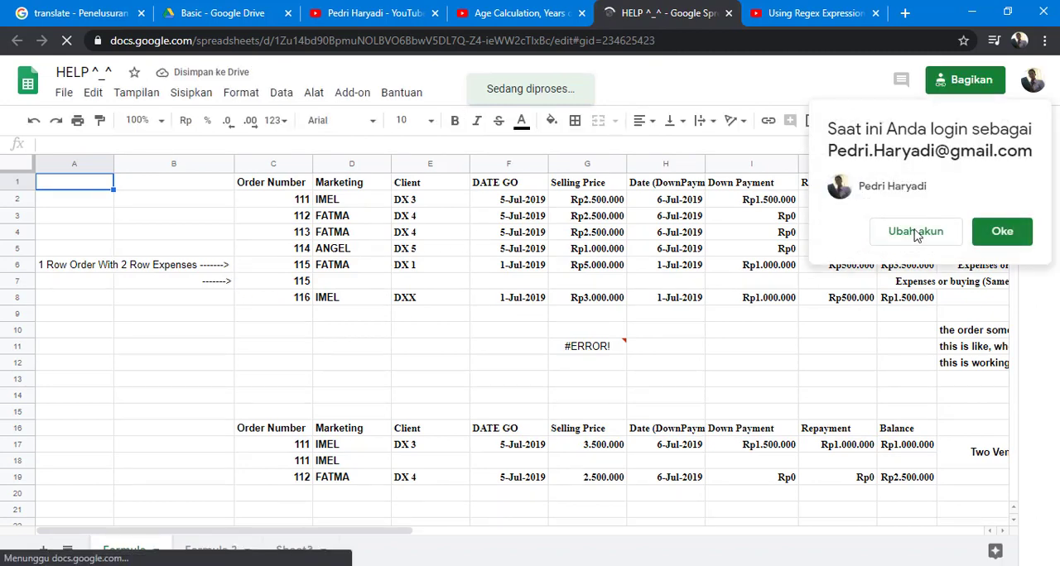
click(999, 231)
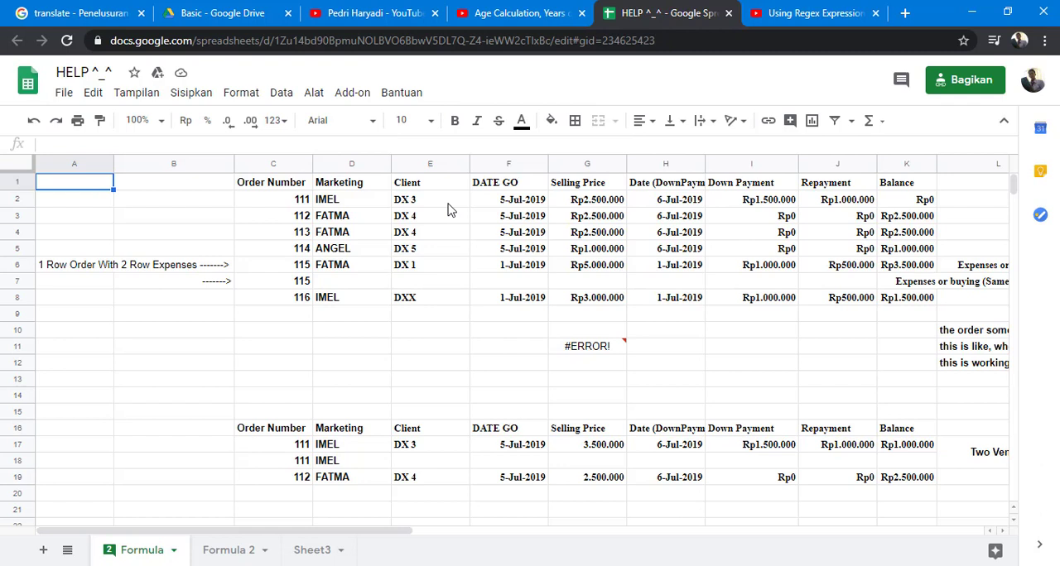
- Review the row 1 headers of the Formula sheet from Selling Price through Vendor, Buying and Profit
click(580, 190)
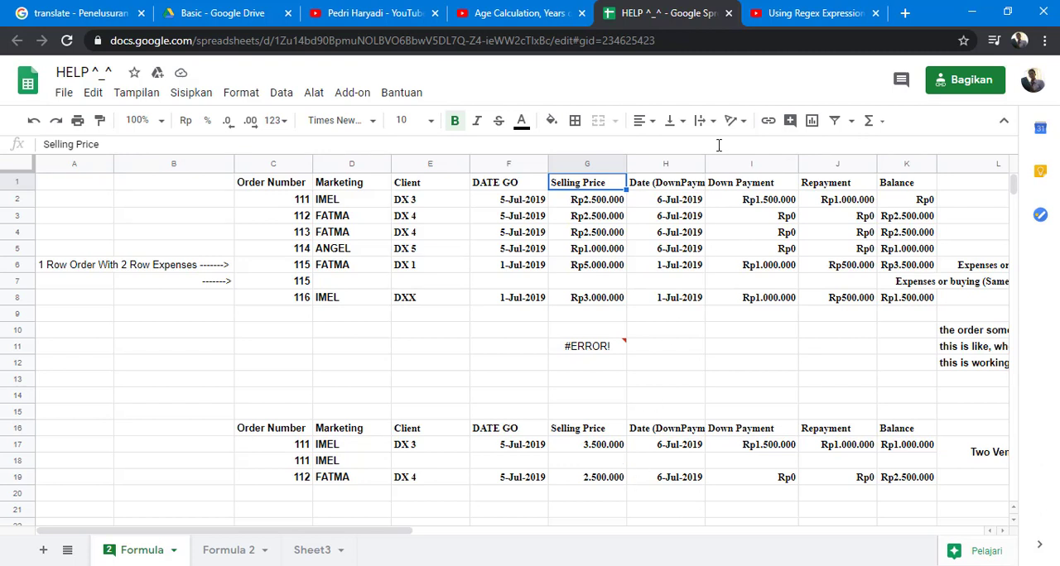
key(Right)
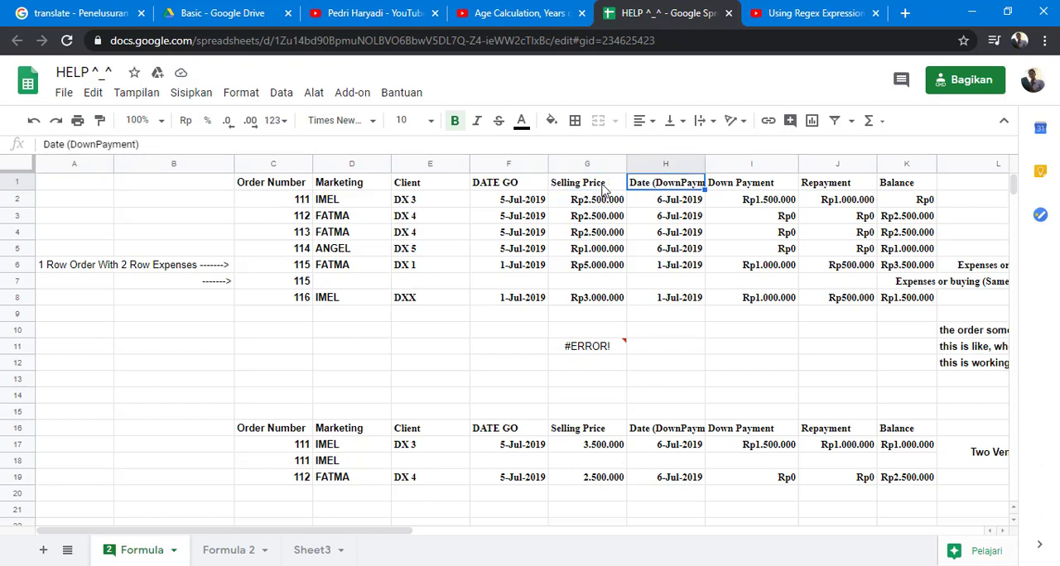
key(Right)
key(Right)
key(Right)
key(Right)
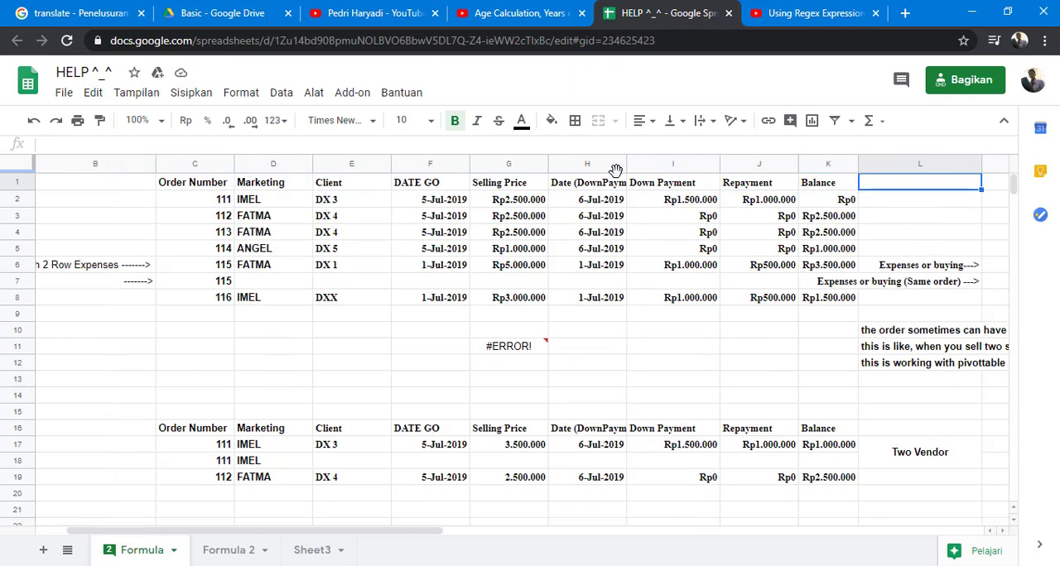
key(Right)
key(Right)
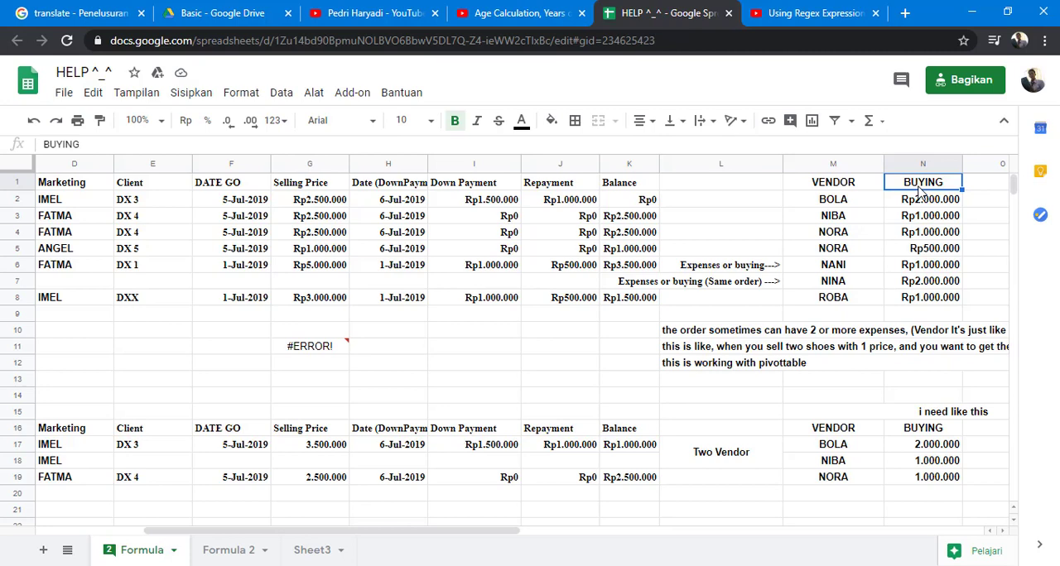
key(Right)
key(Right)
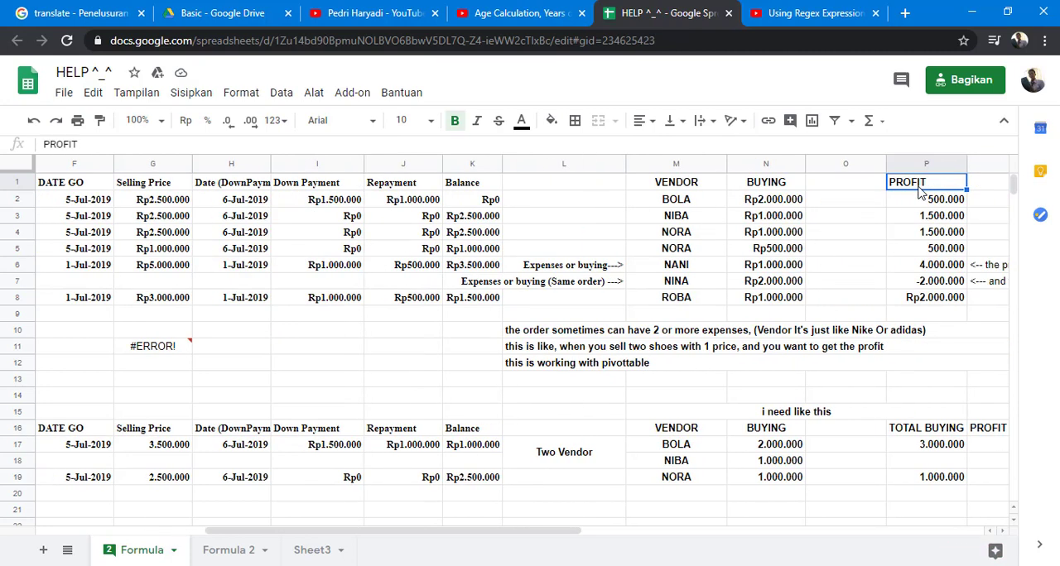
key(Right)
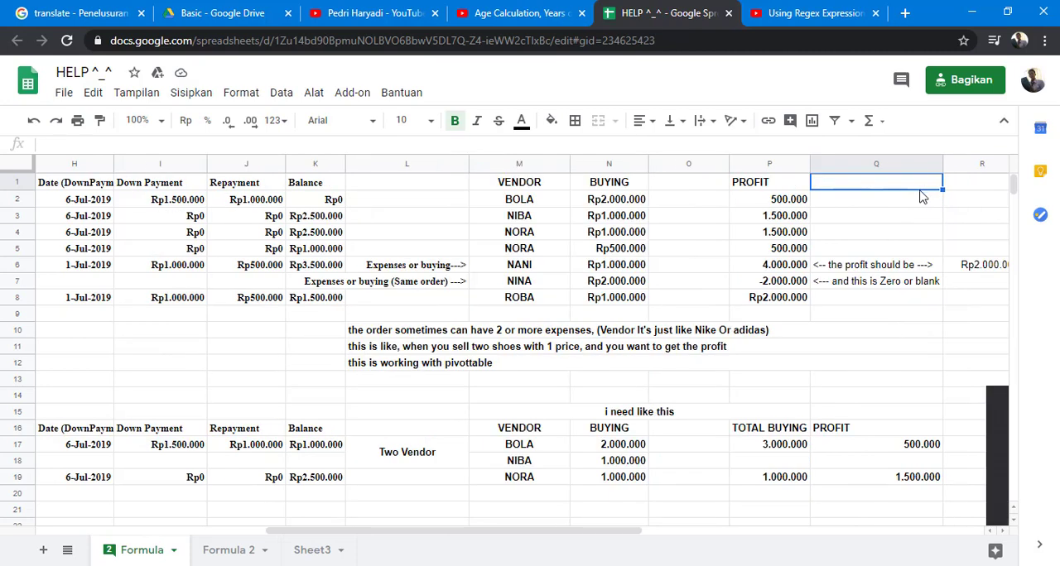
- Inspect the profit formula in P2 and trace row 2 between the selling price, buying and profit columns
click(788, 205)
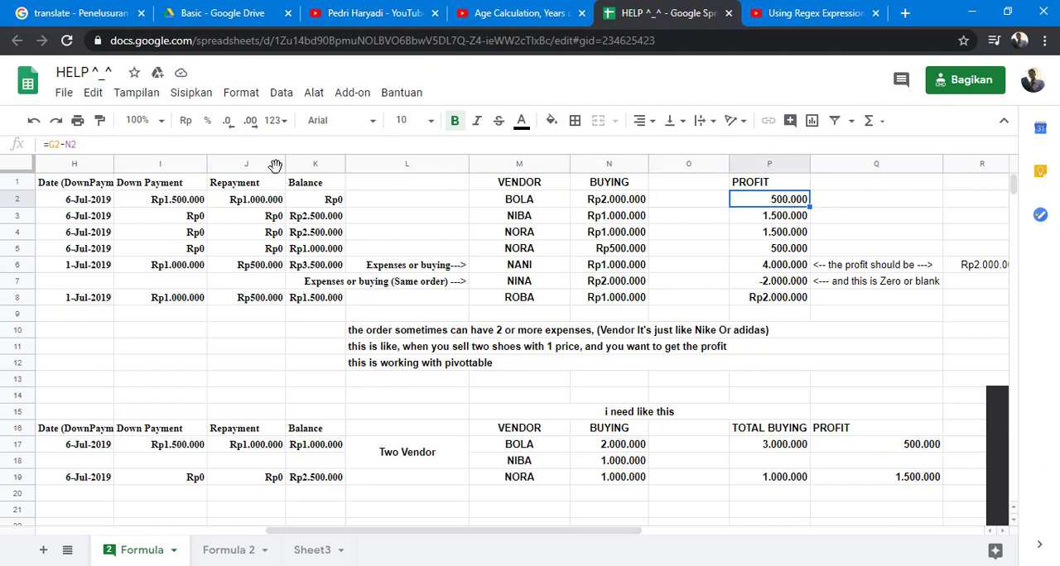
key(Left)
key(Left)
key(Left)
key(Left)
key(Left)
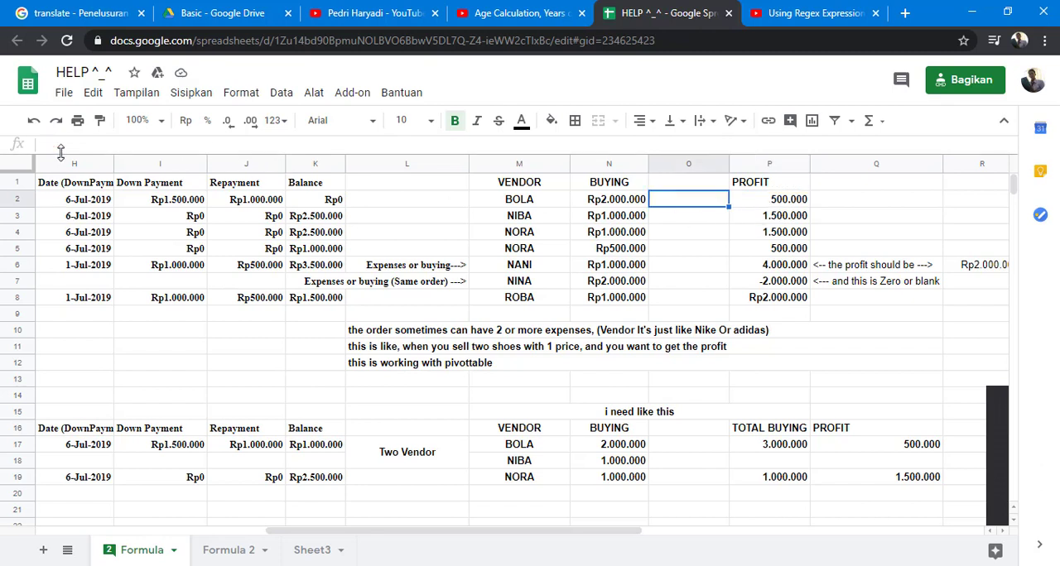
key(Left)
key(Left)
key(Left)
key(Left)
key(Left)
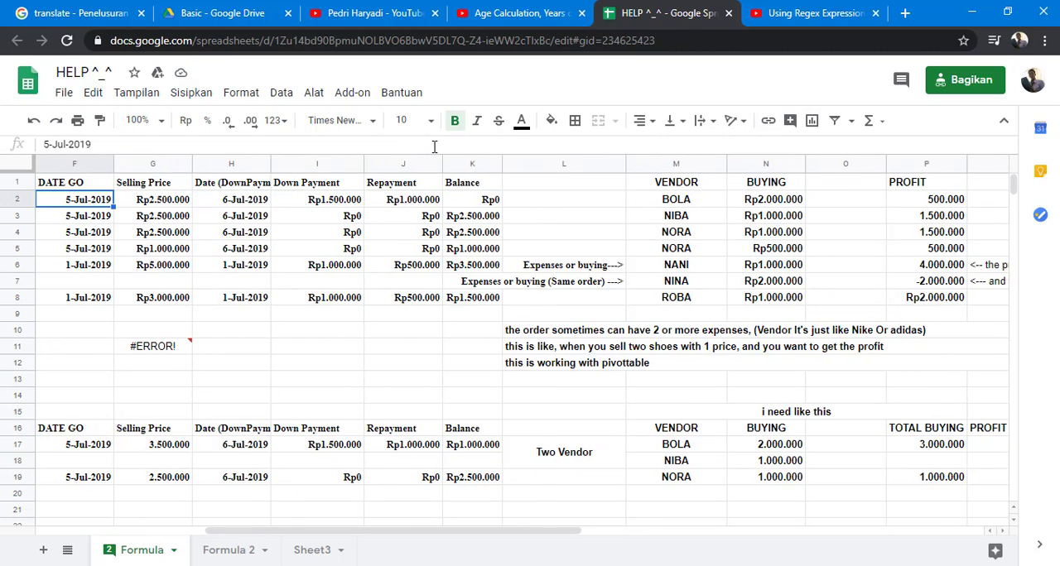
key(Right)
key(Right)
key(Right)
key(Right)
key(Right)
key(Right)
key(Right)
key(Right)
key(Right)
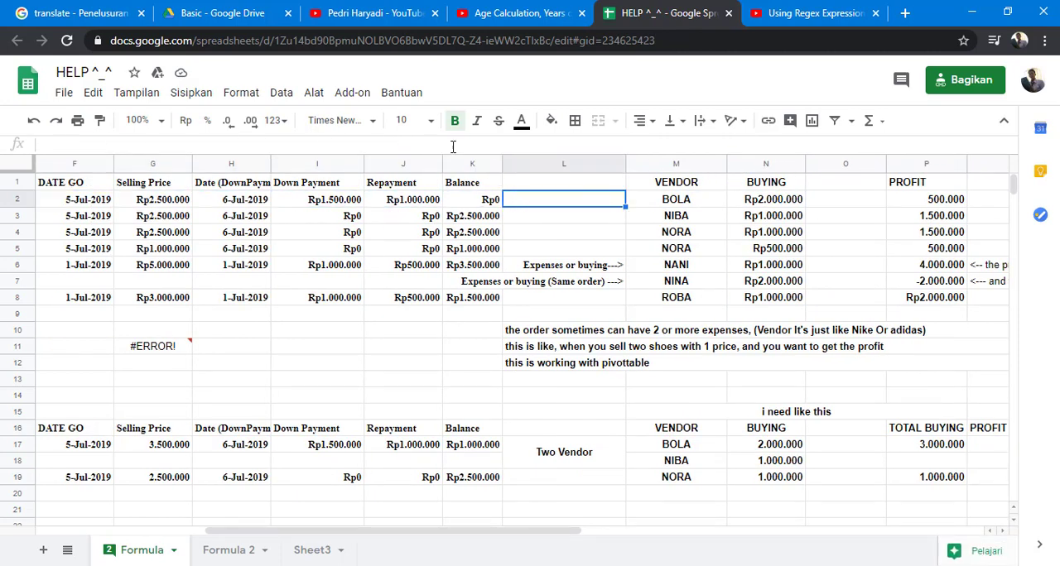
key(Right)
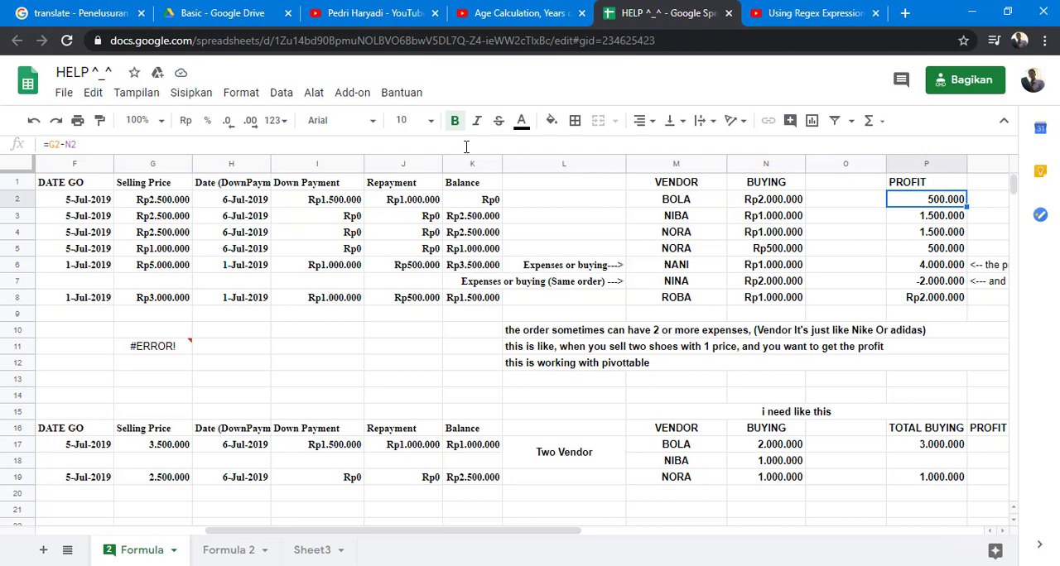
key(Left)
key(Left)
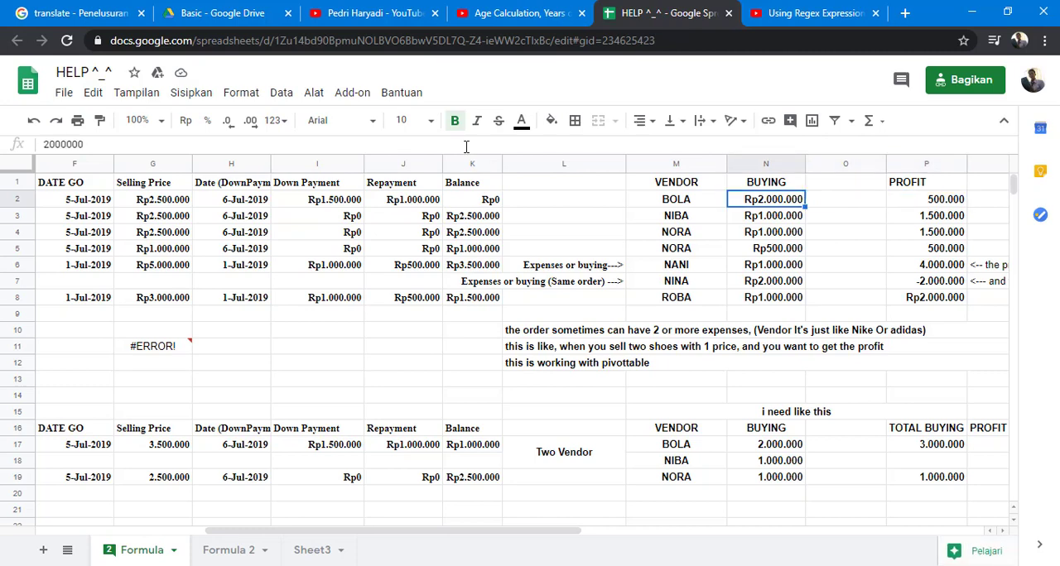
key(Right)
key(Right)
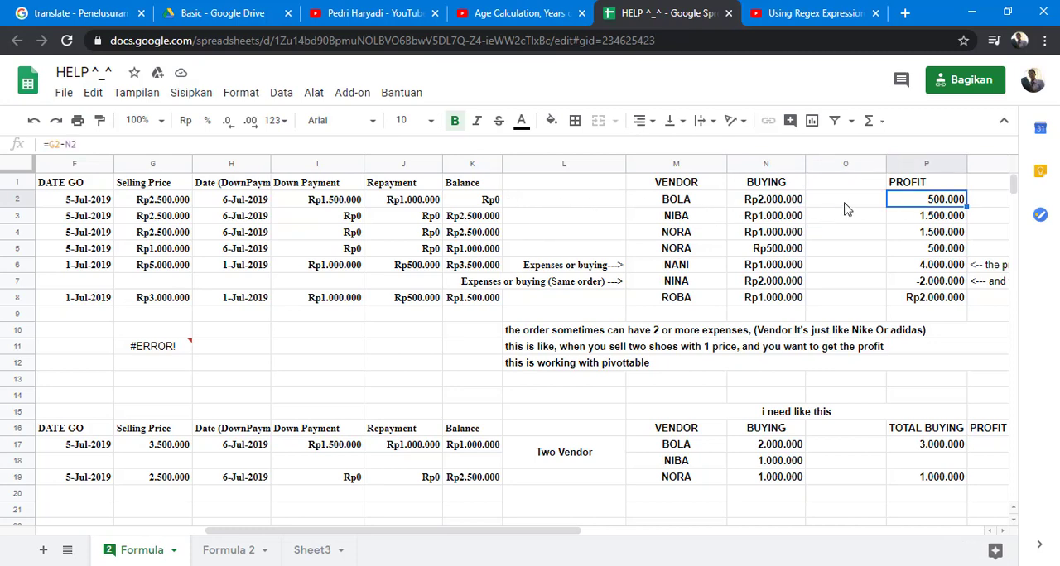
- Inspect the profit formulas down column P of the upper table, from P2 through P7
key(Right)
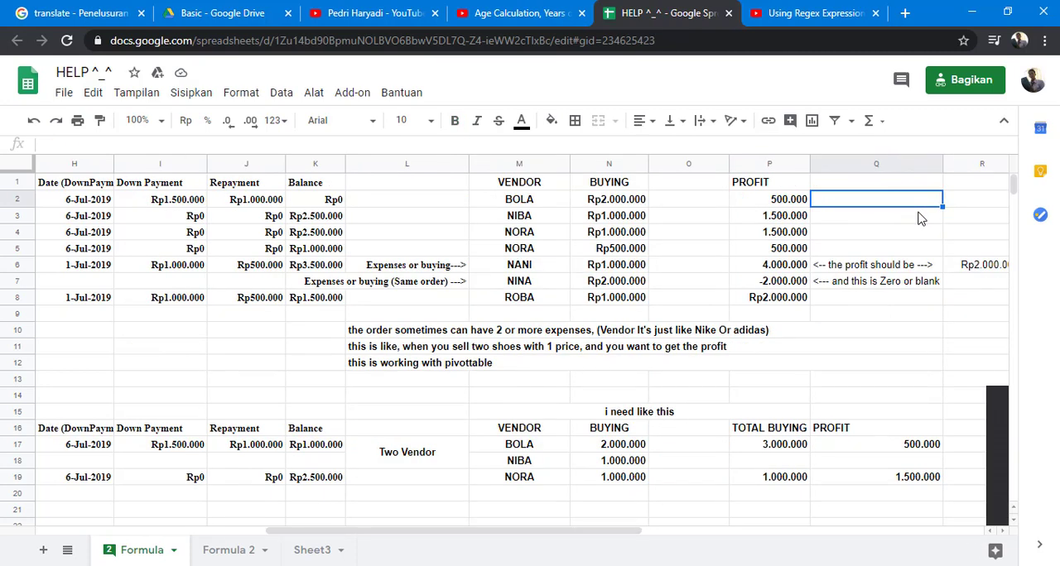
key(Left)
key(Down)
key(Down)
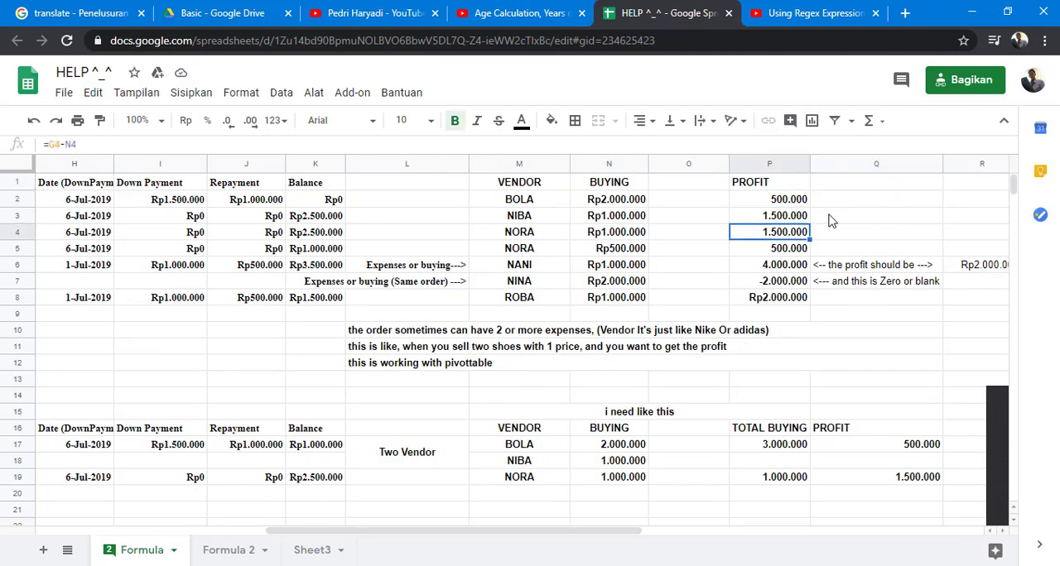
key(Down)
click(789, 268)
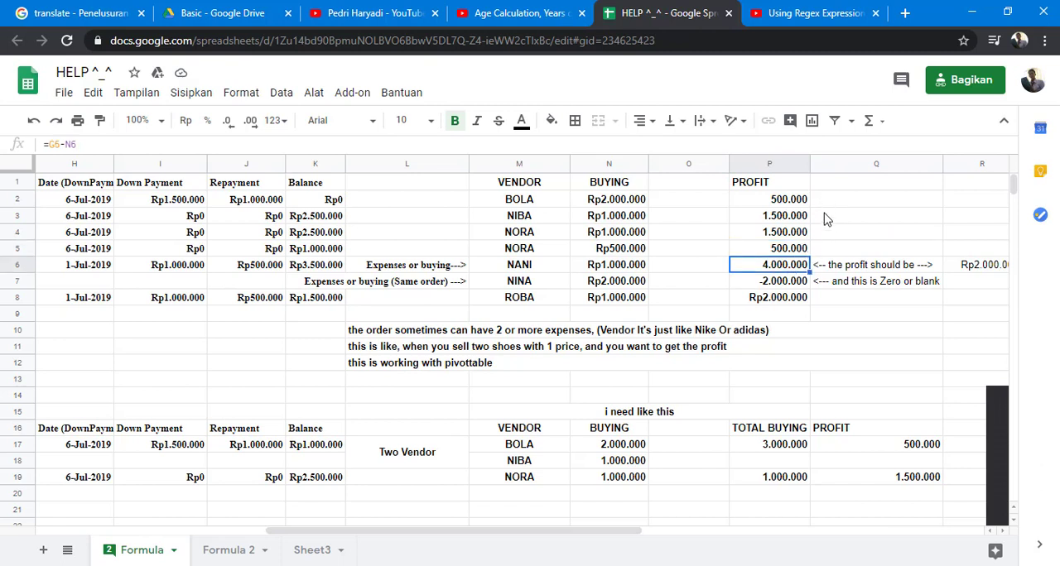
key(Down)
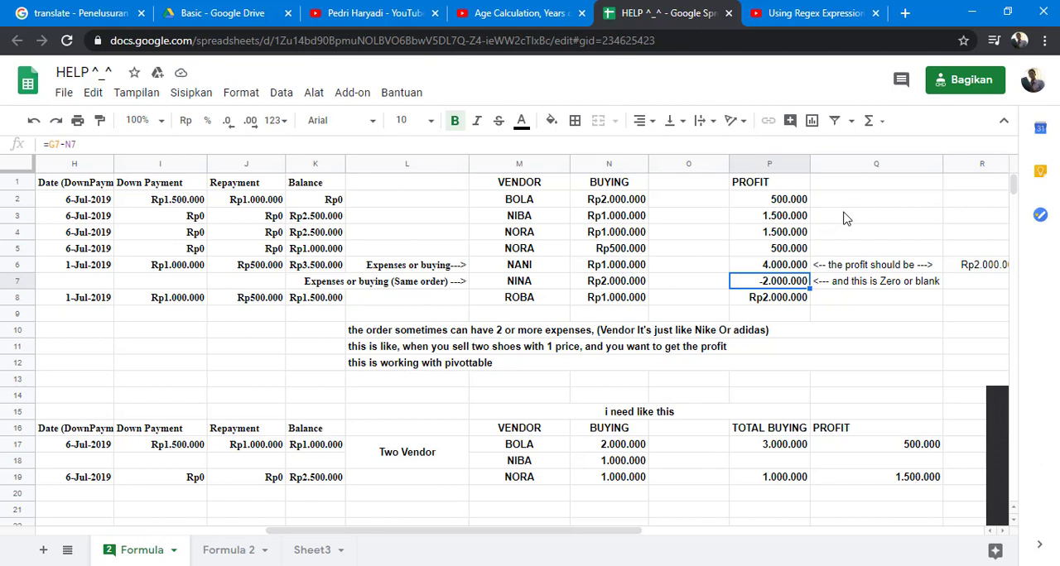
- Read the notes beside P6 and P7 about the expected profit, including the amount in R6
key(Up)
key(Right)
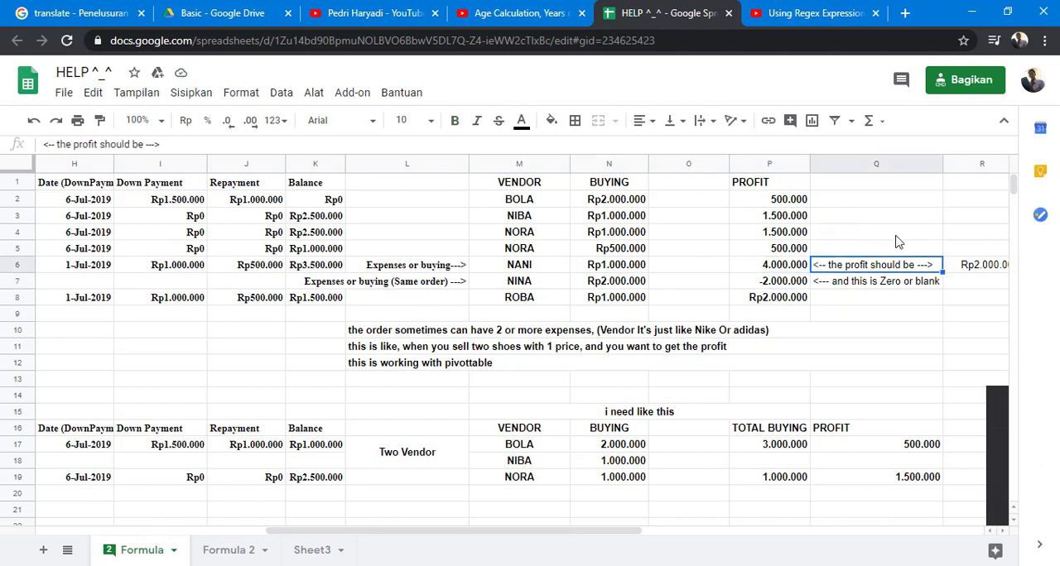
key(Right)
key(Left)
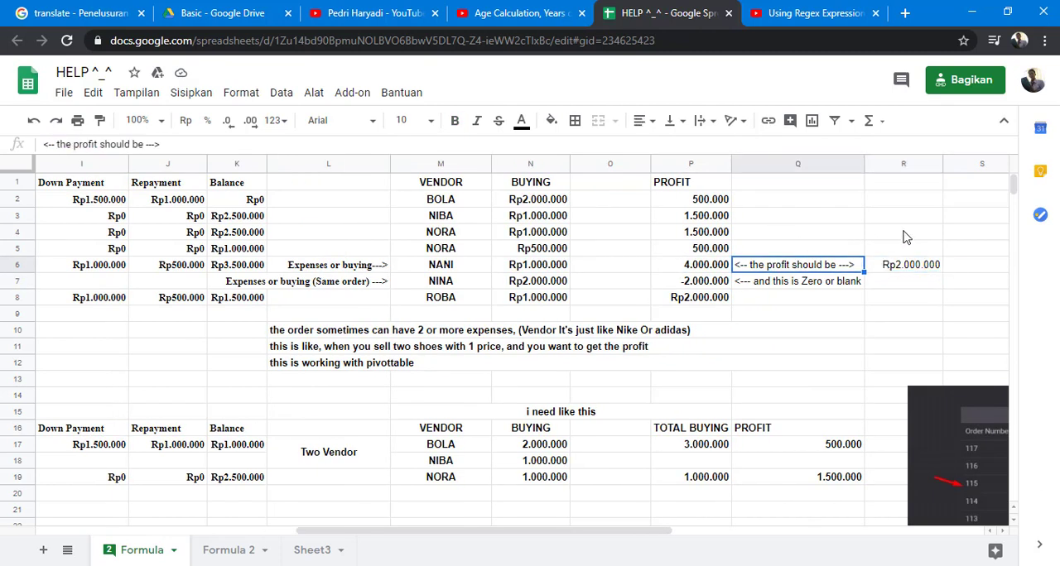
key(Down)
key(Left)
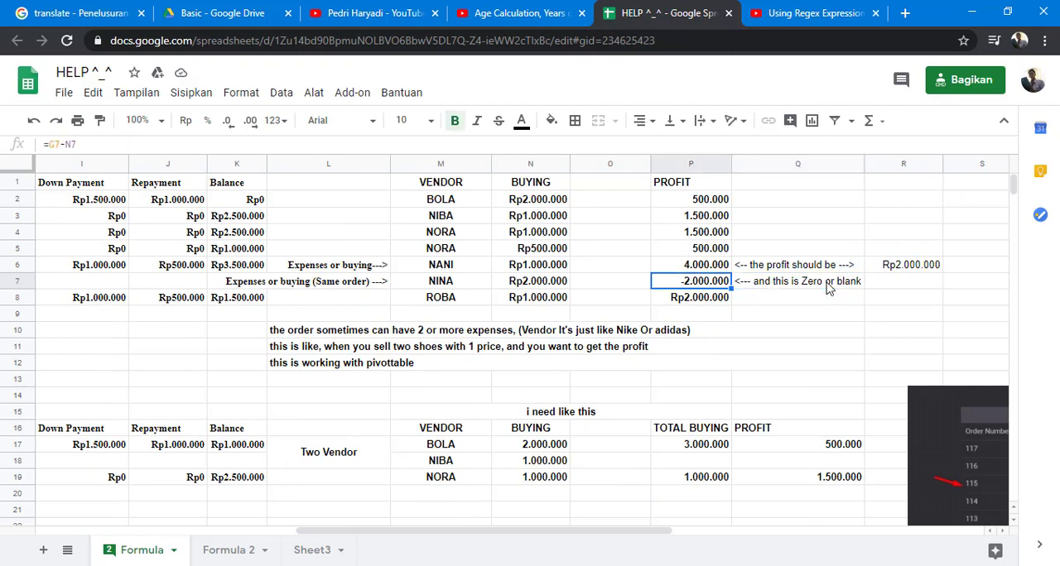
- Read the explanation in row 11 about selling two shoes with one price
key(Left)
key(Down)
key(Down)
key(Down)
key(Down)
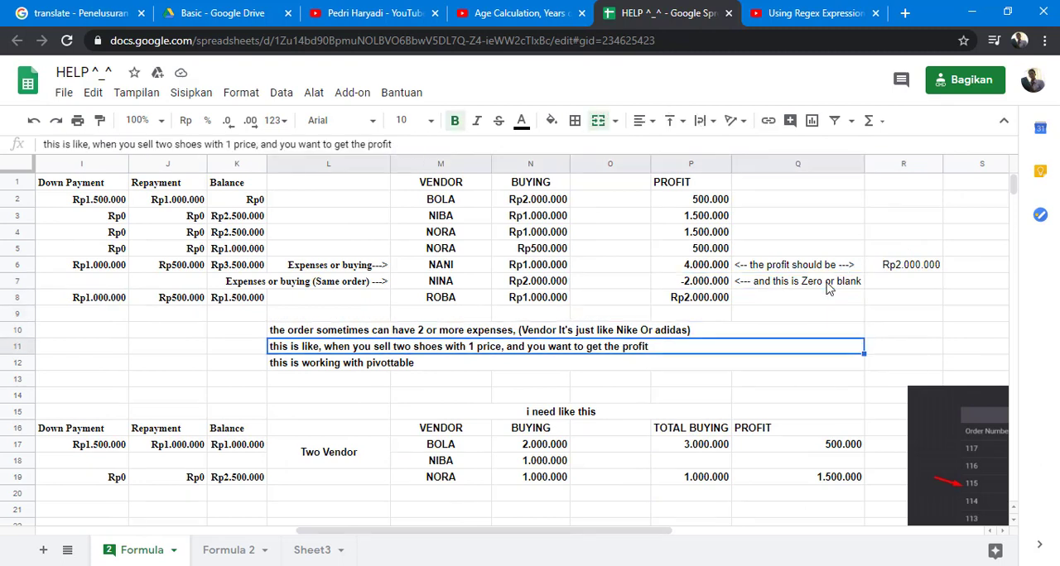
- Read the "1 Row Order With 2 Row Expenses" note in row 6 and compare the order numbers in C6 and C7
key(Left)
key(Left)
key(Left)
key(Left)
key(Left)
key(Left)
key(Left)
key(Left)
key(Left)
key(Left)
key(Left)
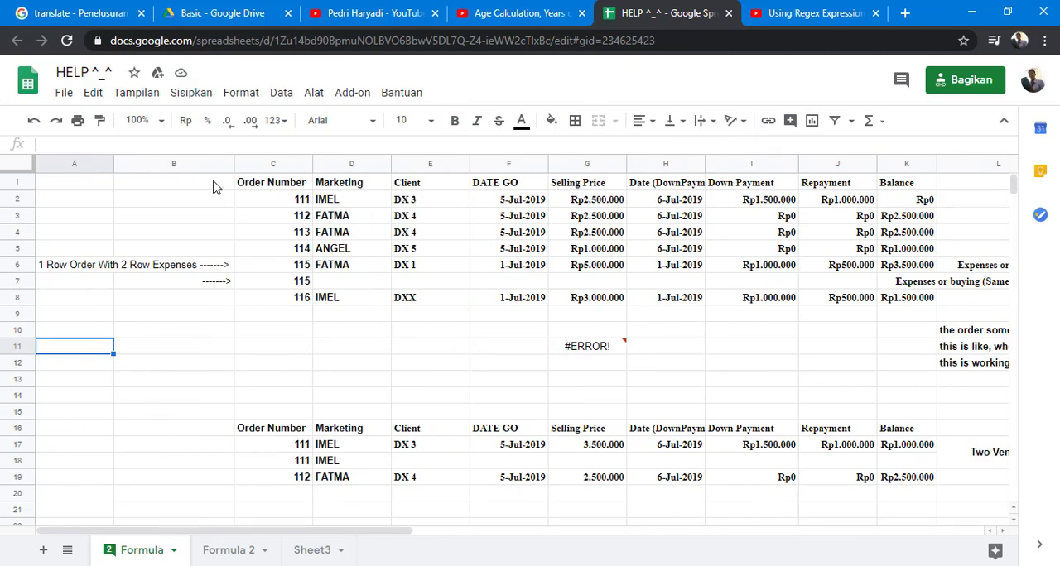
click(82, 271)
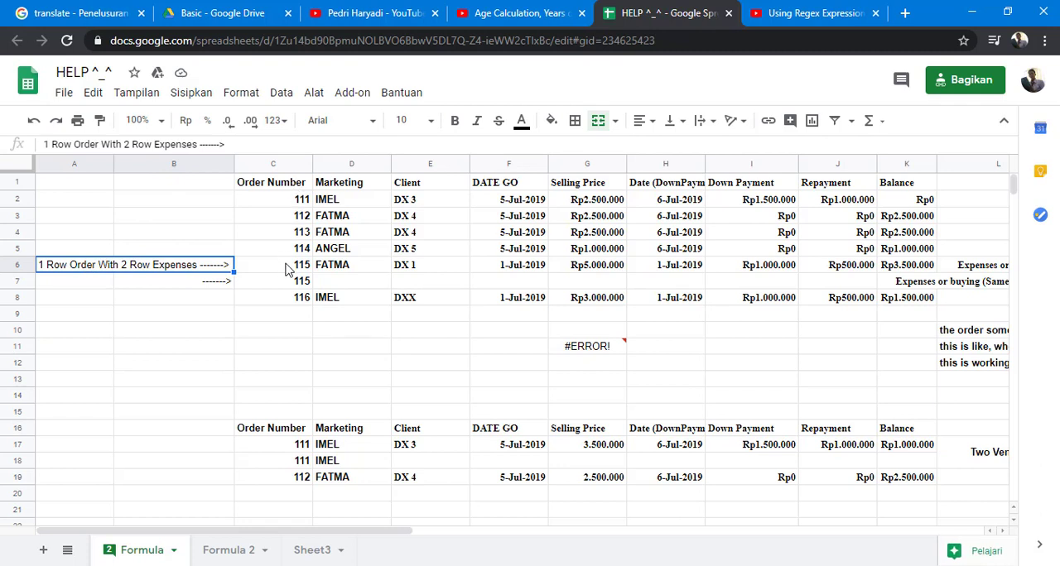
click(288, 269)
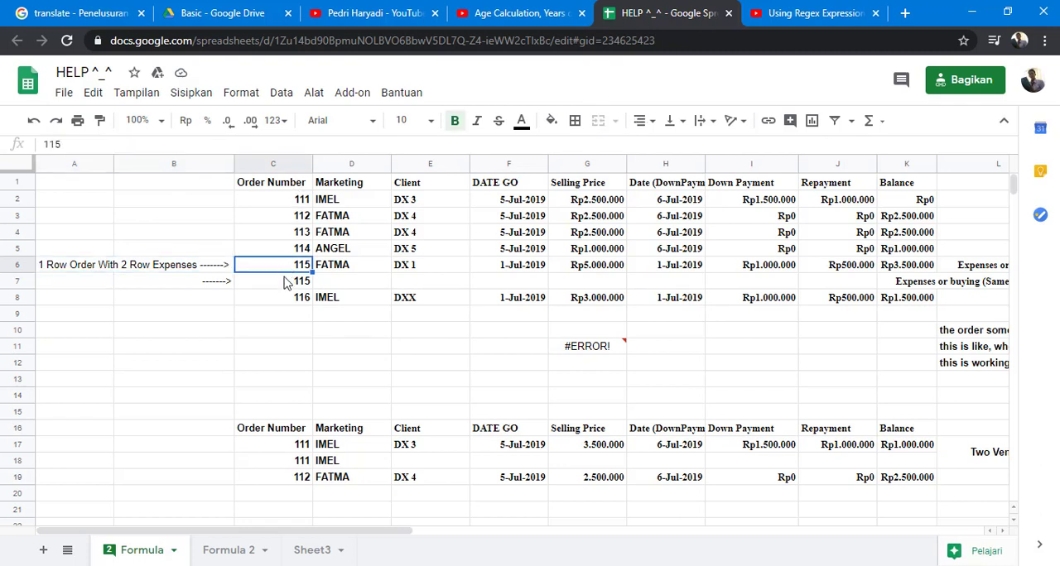
click(284, 286)
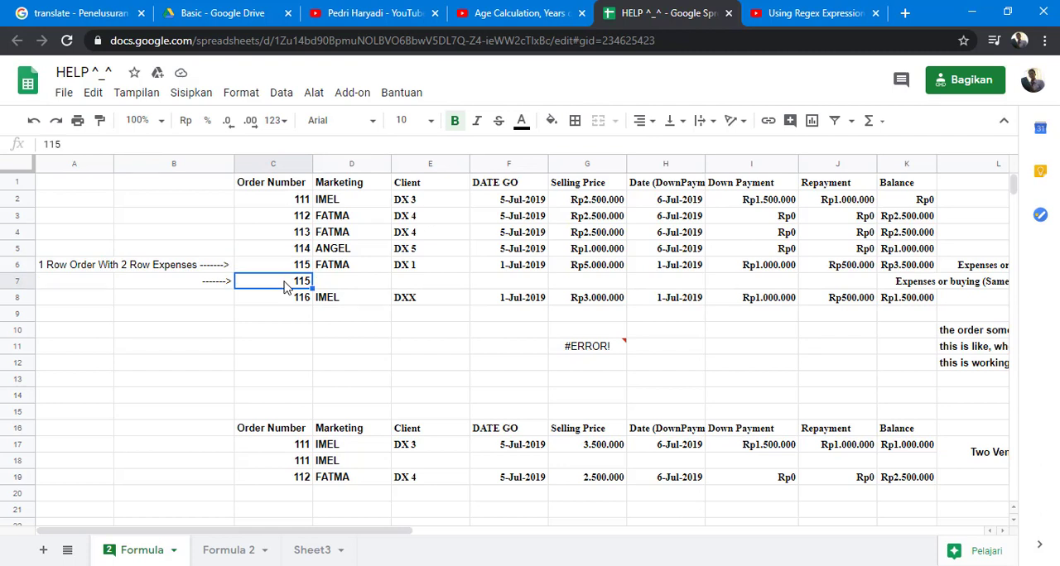
- Trace row 7 from the order number past the Selling Price cell to the vendor and buying amount
key(Right)
key(Right)
key(Right)
key(Right)
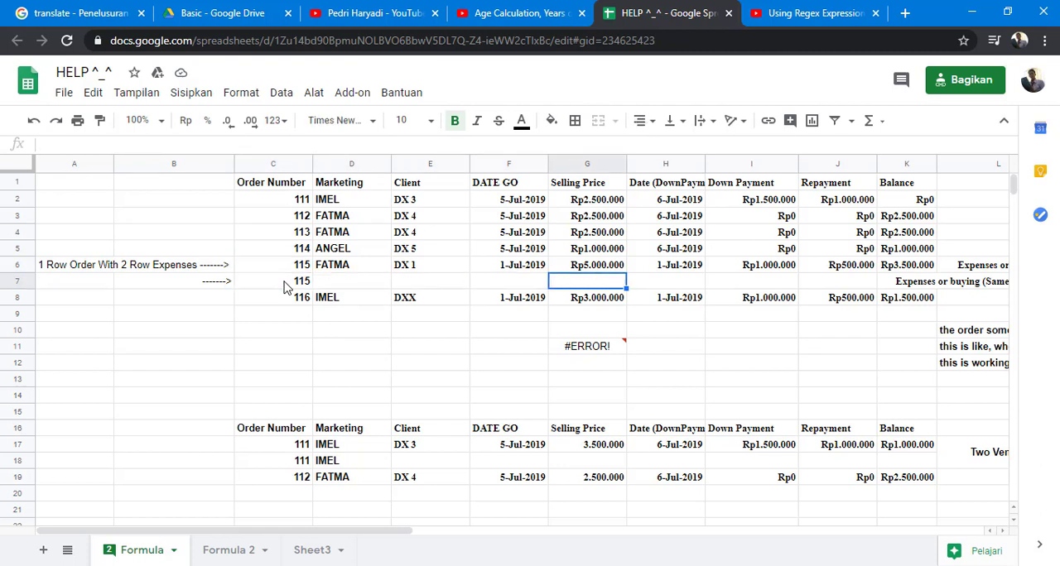
key(Right)
key(Right)
key(Right)
key(Right)
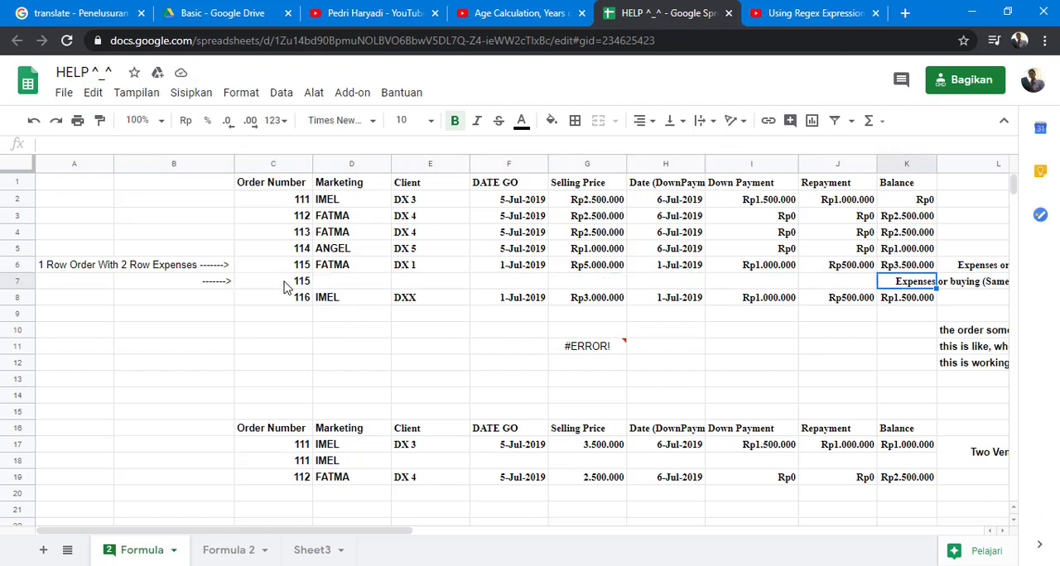
key(Right)
key(Right)
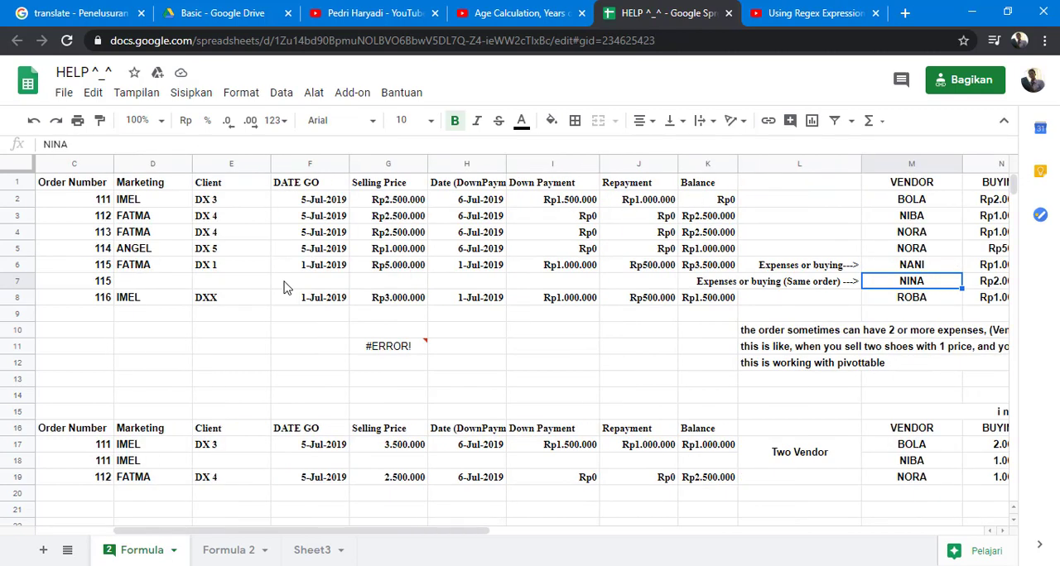
key(Right)
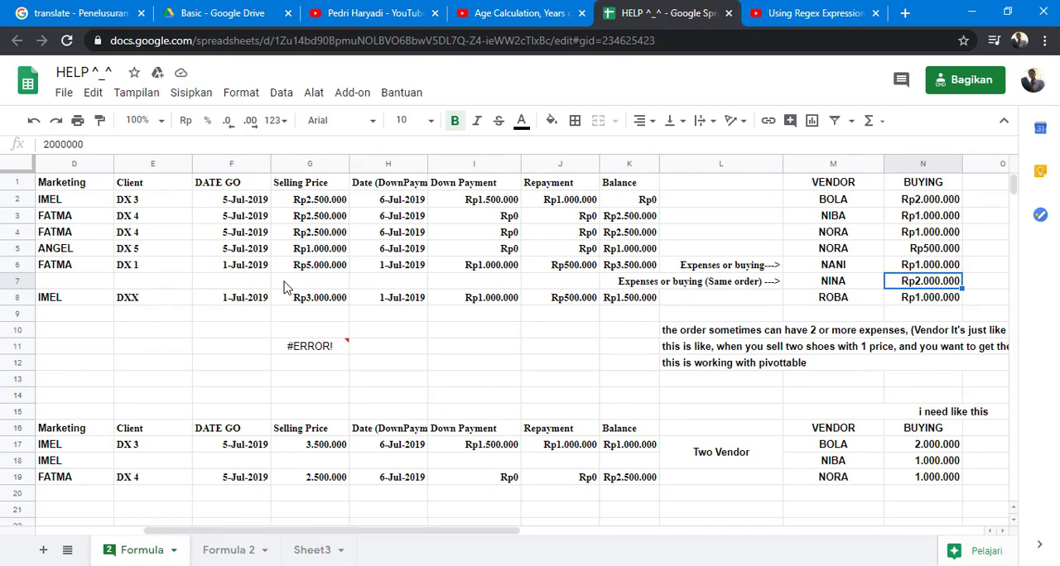
- Compare the buying amounts in N6 and N7 with the single selling price in G6
key(Up)
key(Down)
key(Up)
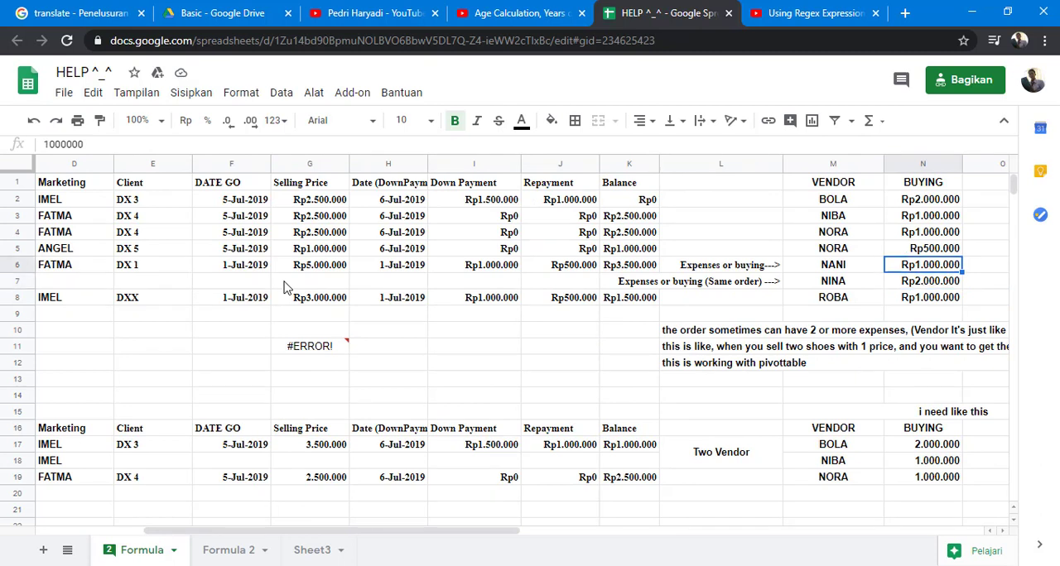
key(Left)
key(Left)
key(Left)
key(Left)
key(Left)
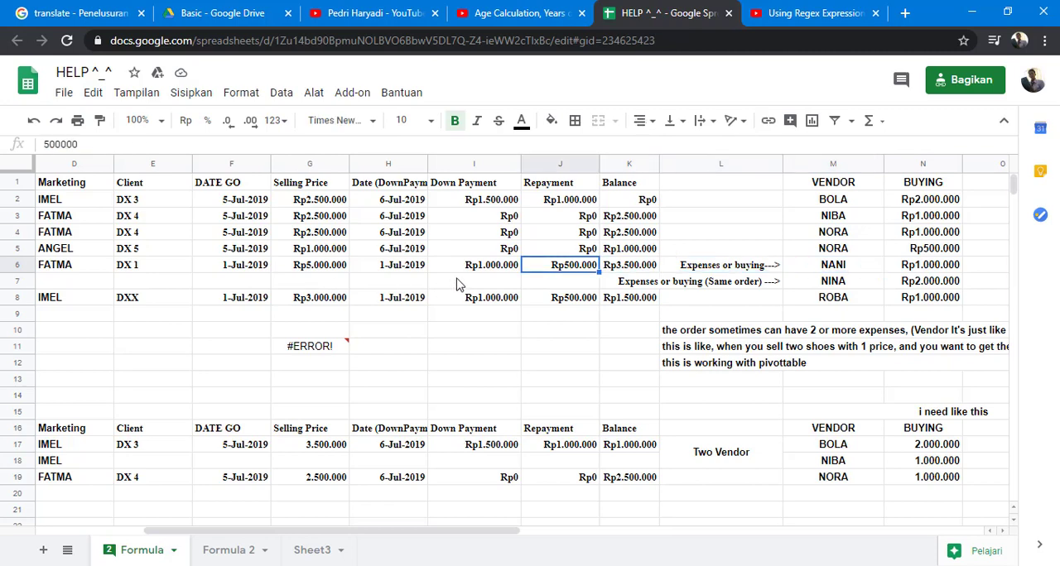
key(Left)
key(Left)
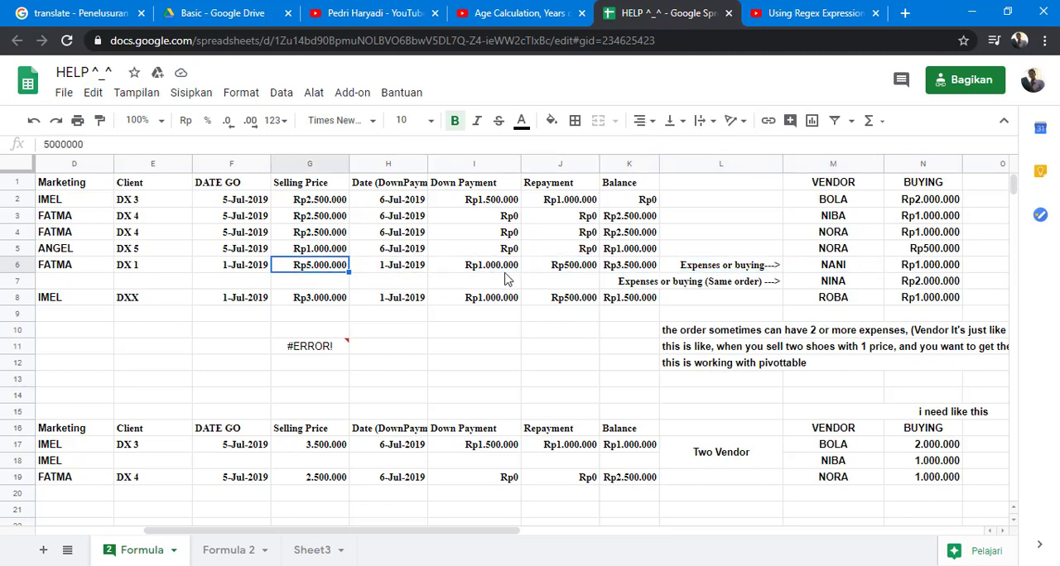
- Follow row 6 across to the Profit column and check the profit cells down to P8
key(Right)
key(Right)
key(Right)
key(Right)
key(Right)
key(Right)
key(Right)
key(Right)
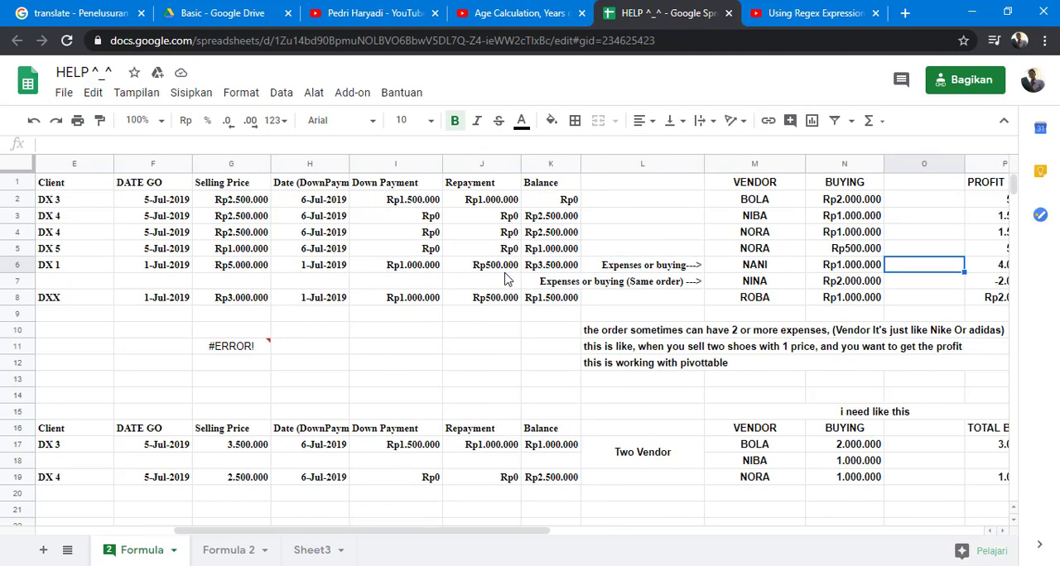
key(Right)
key(Right)
key(Left)
key(Down)
key(Down)
key(Down)
key(Down)
key(Down)
key(Down)
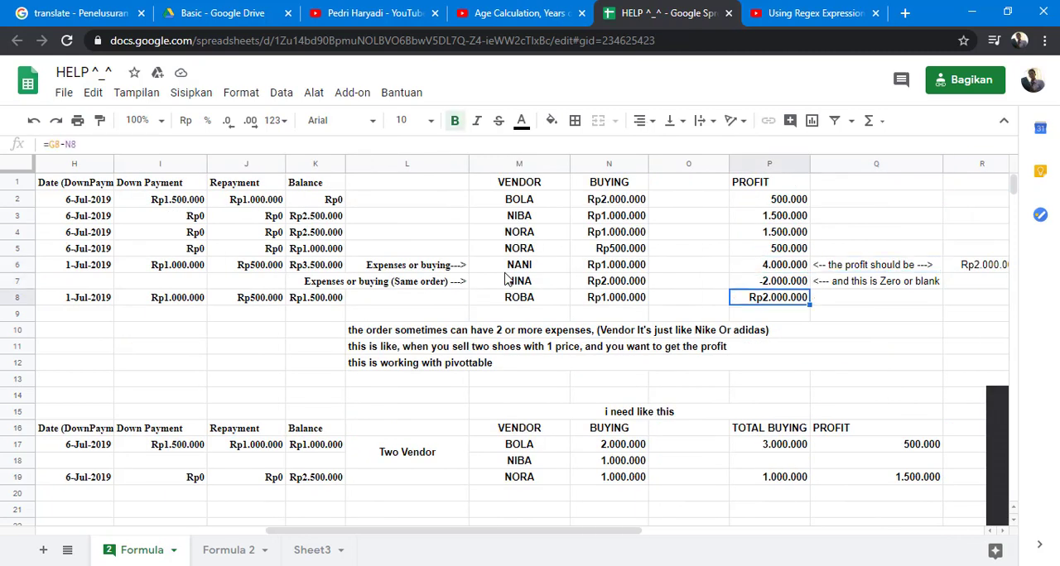
- Inspect the Total Buying formula in P17 and the Profit formula in Q17 of the "i need like this" table
key(Down)
key(Down)
key(Down)
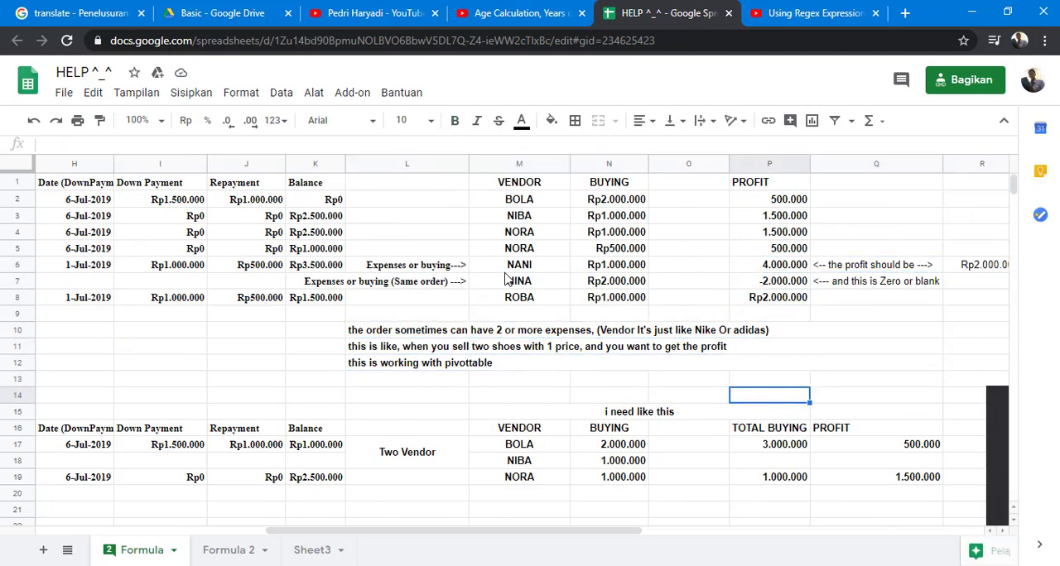
key(Down)
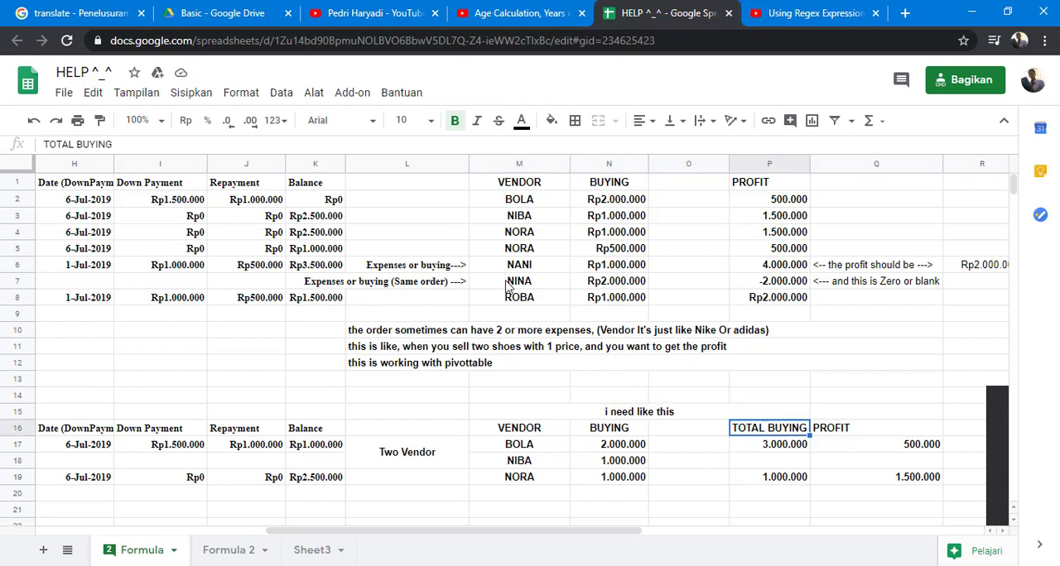
key(Down)
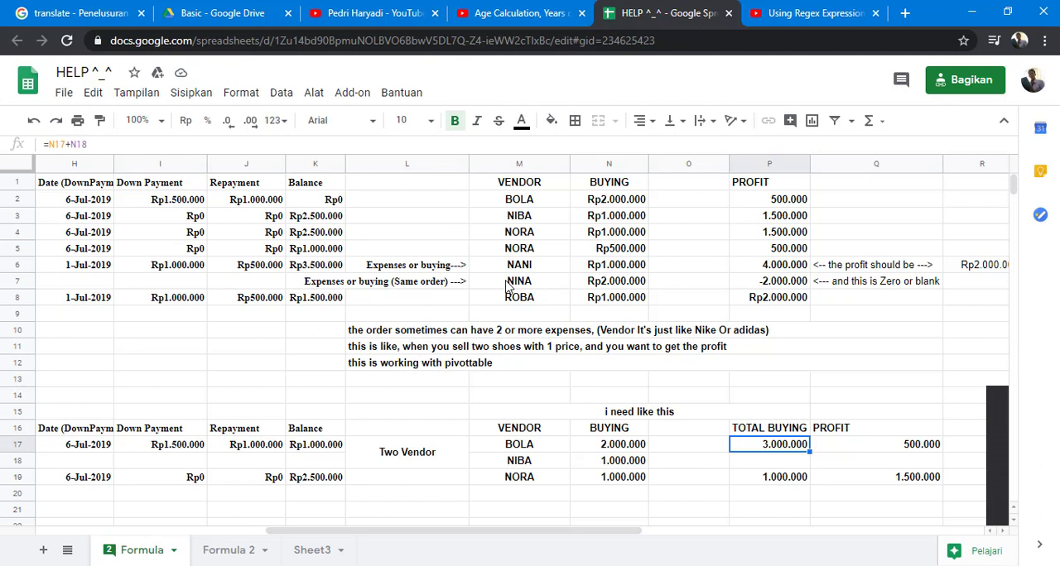
key(Right)
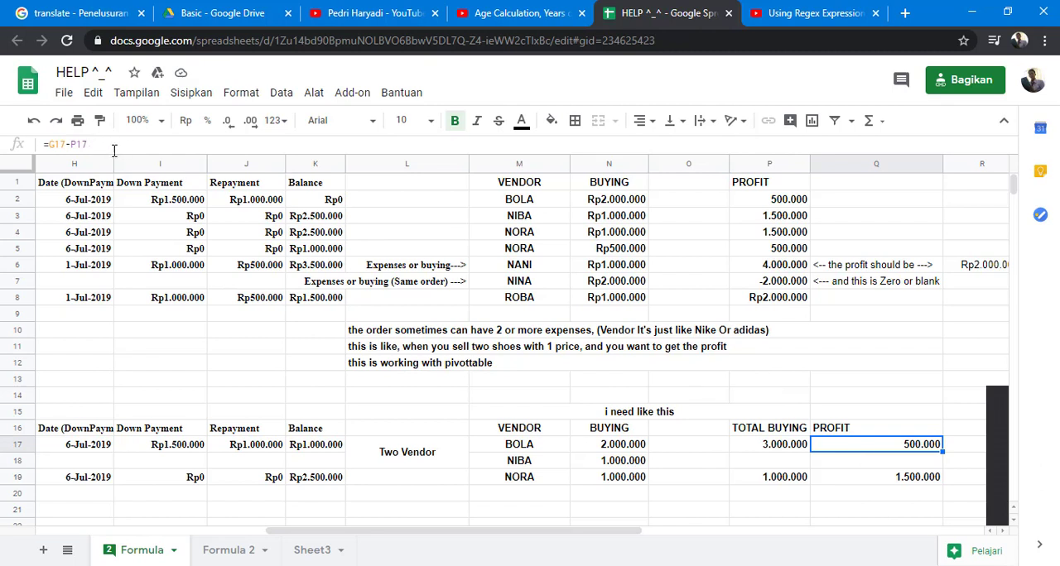
- Check the two sources of the Q17 profit formula: the selling price in G17 and the total buying in P17
key(Left)
key(Left)
key(Left)
key(Left)
key(Left)
key(Left)
key(Left)
key(Left)
key(Left)
key(Left)
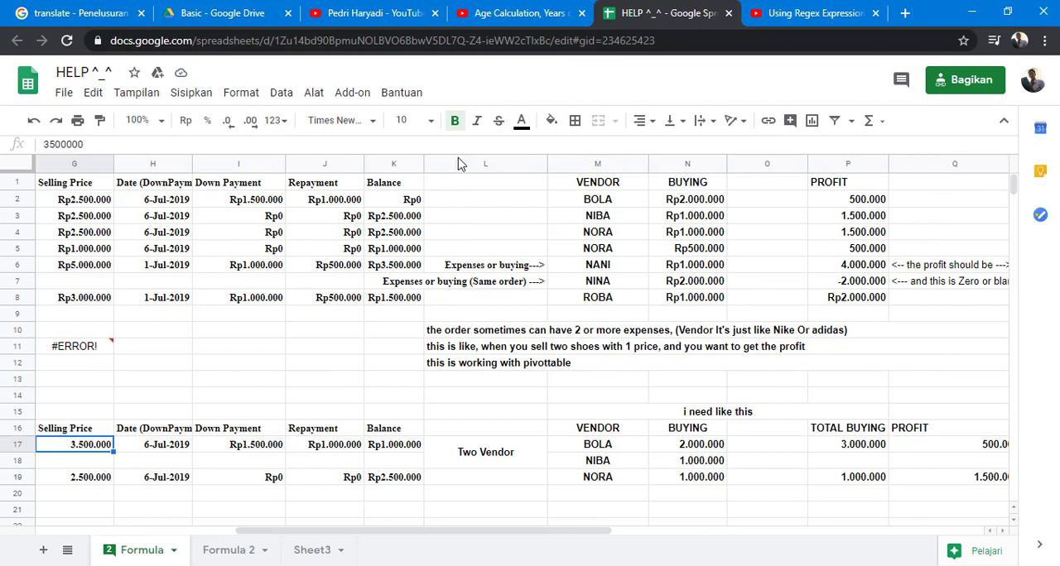
key(Right)
key(Right)
key(Right)
key(Right)
key(Right)
key(Right)
key(Right)
key(Right)
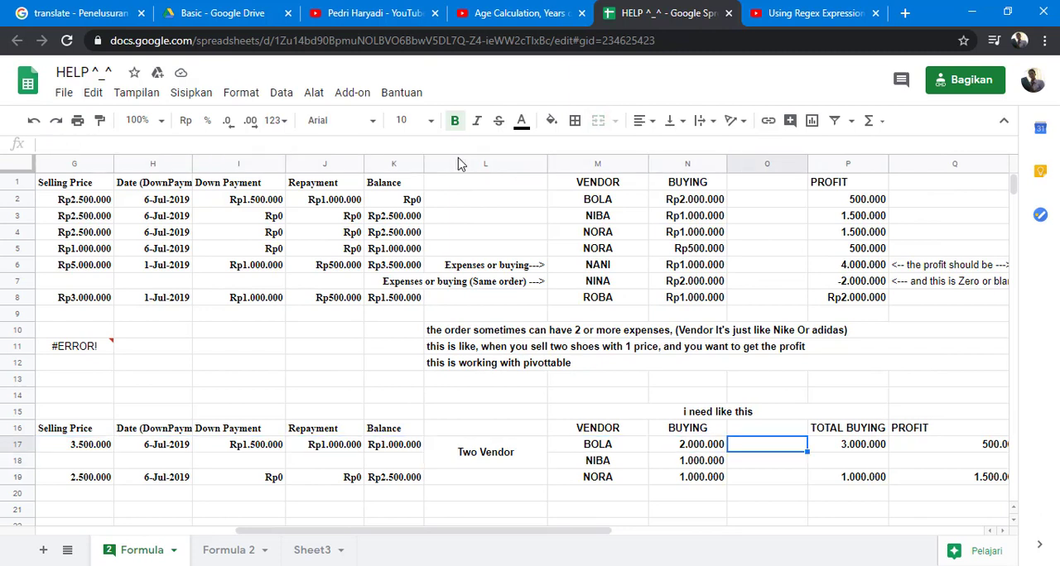
key(Right)
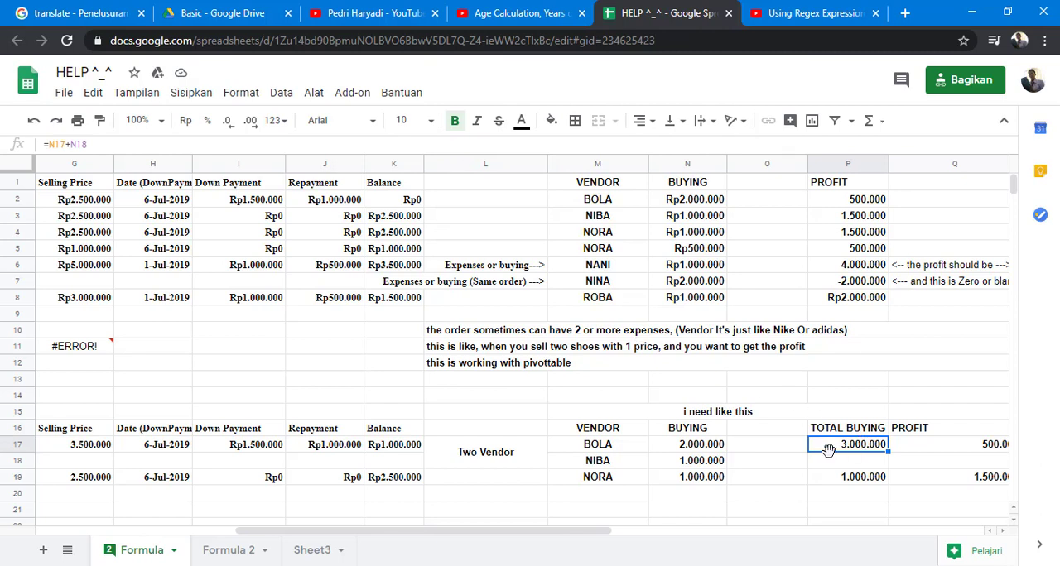
- Check the two vendor buying amounts in N17 and N18 that feed the total buying formula
key(Left)
key(Left)
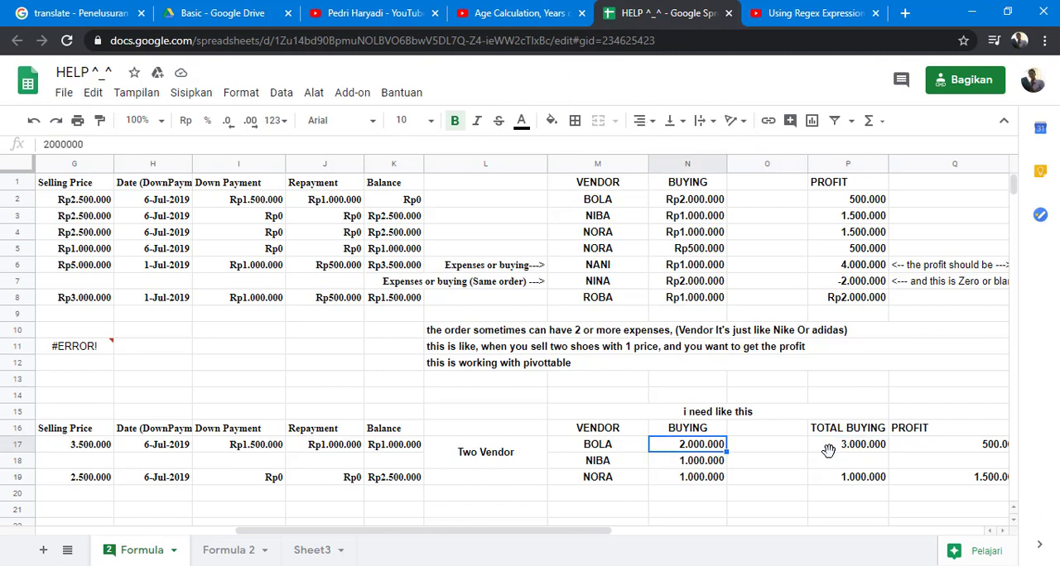
key(Down)
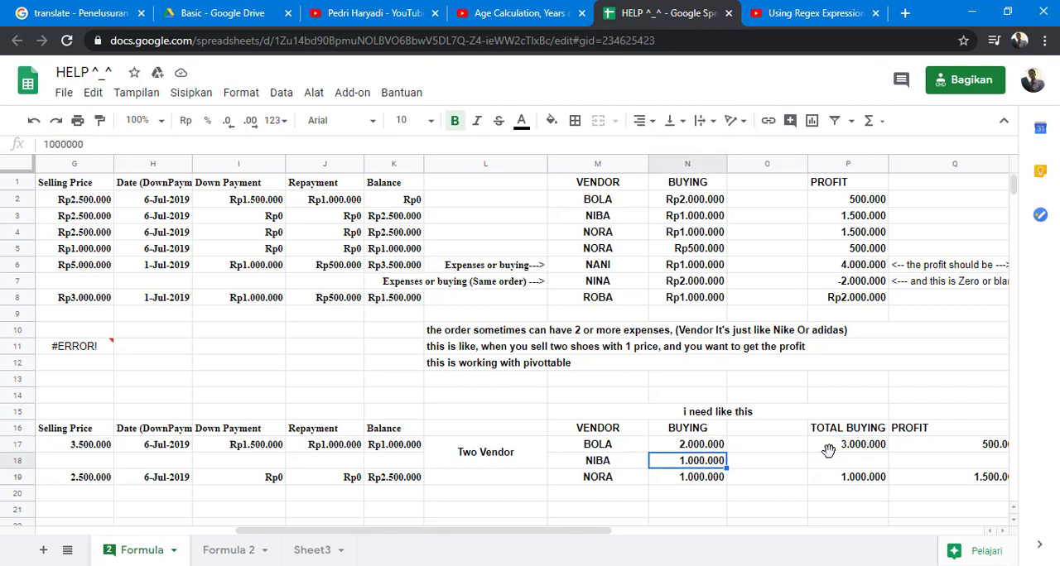
key(Up)
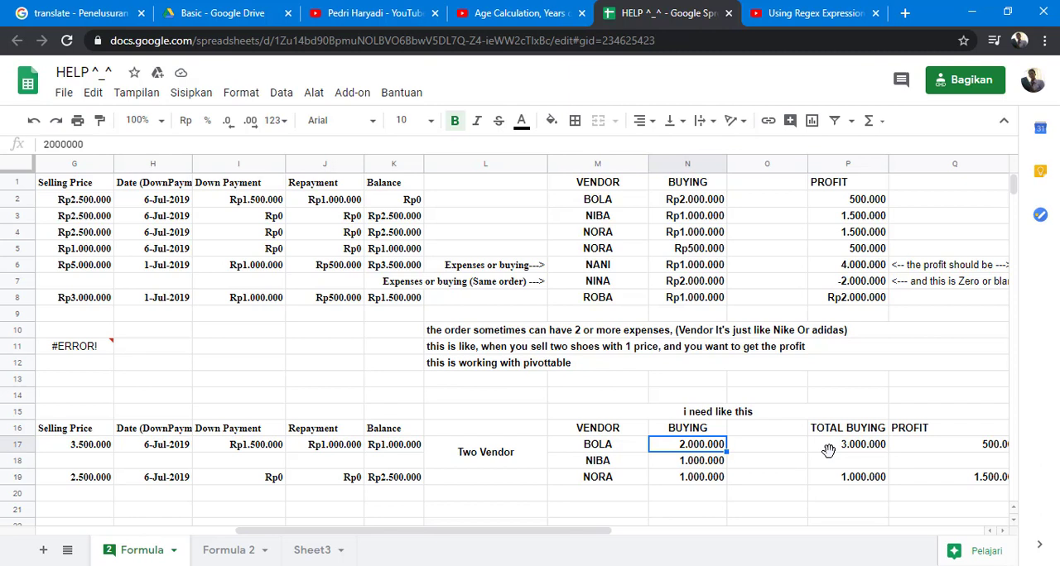
key(Down)
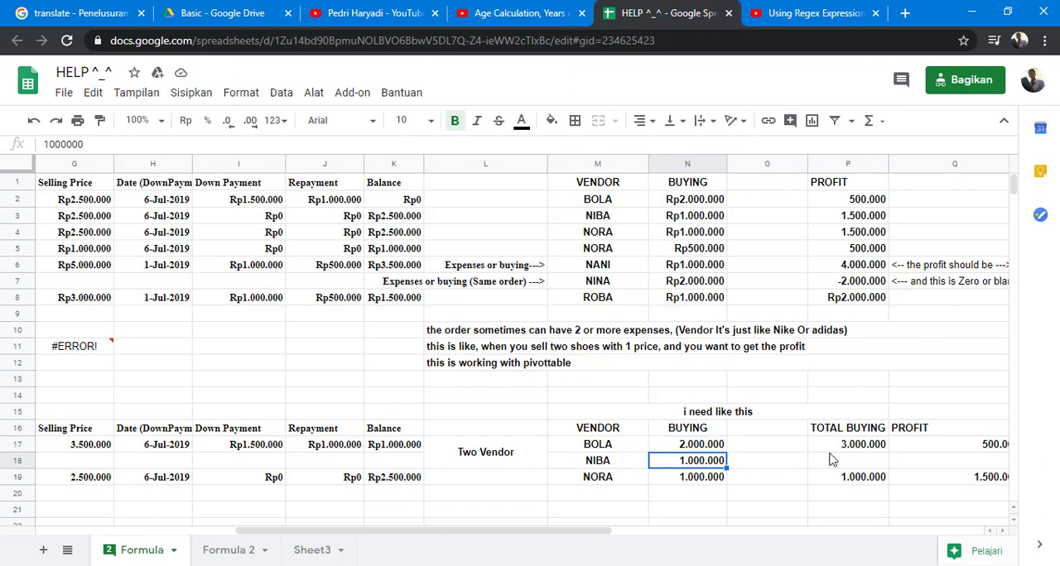
- Trace row 18 from the buying amount back through the empty Selling Price cell to the order number in C18
key(Left)
key(Left)
key(Left)
key(Left)
key(Left)
key(Left)
key(Left)
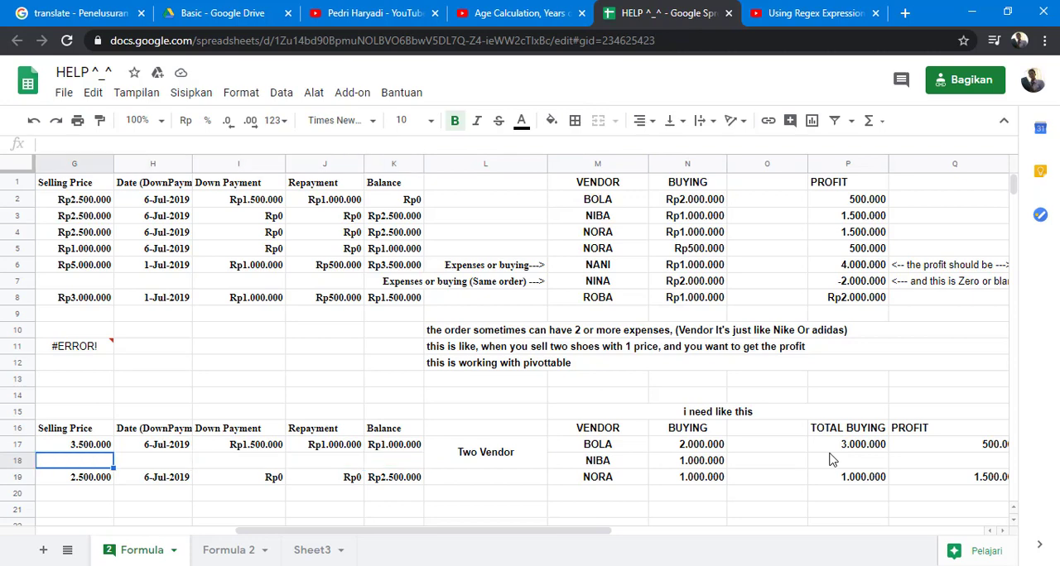
key(Left)
key(Left)
key(Left)
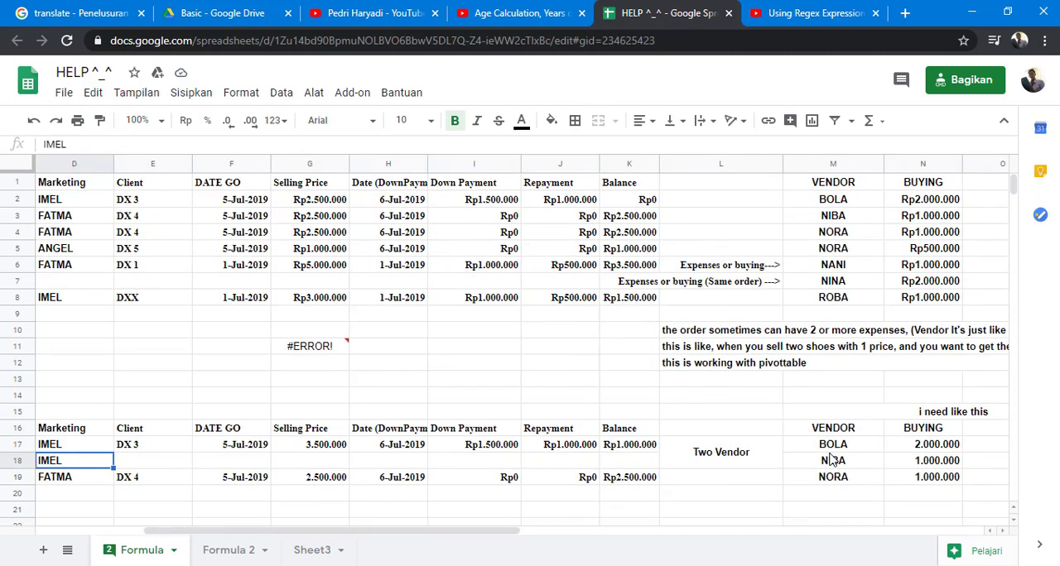
key(Left)
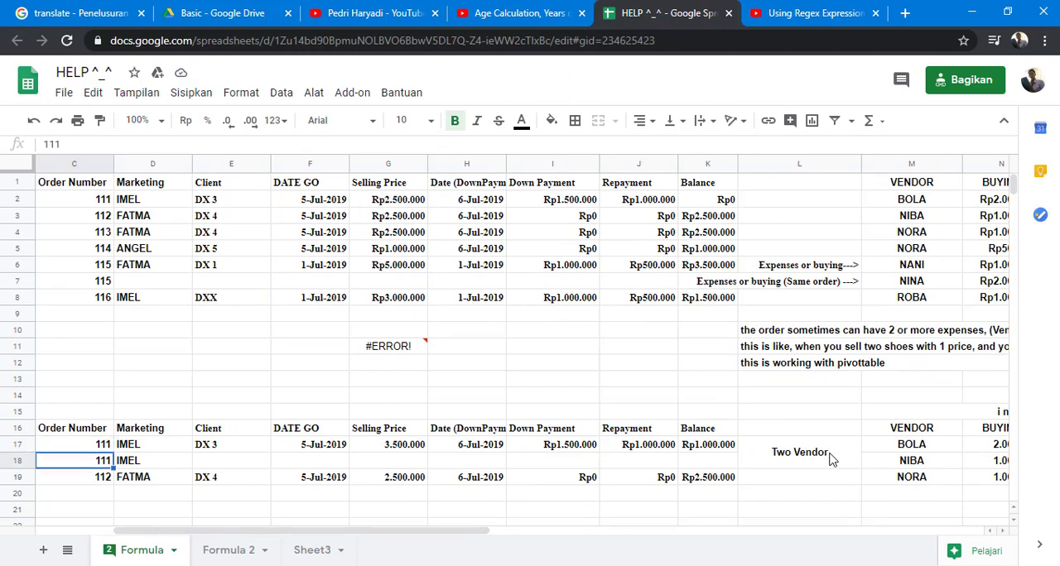
- Follow row 17 from the order number in C17 across the vendor and buying columns to the end of the table
key(Up)
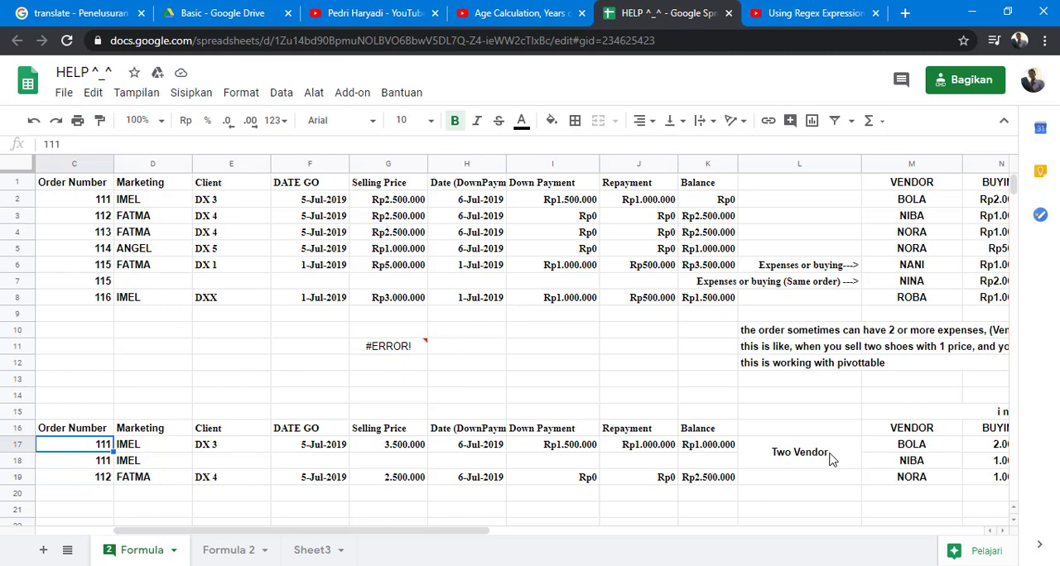
key(Right)
key(Right)
key(Right)
key(Right)
key(Right)
key(Right)
key(Right)
key(Right)
key(Right)
key(Right)
key(Right)
key(Right)
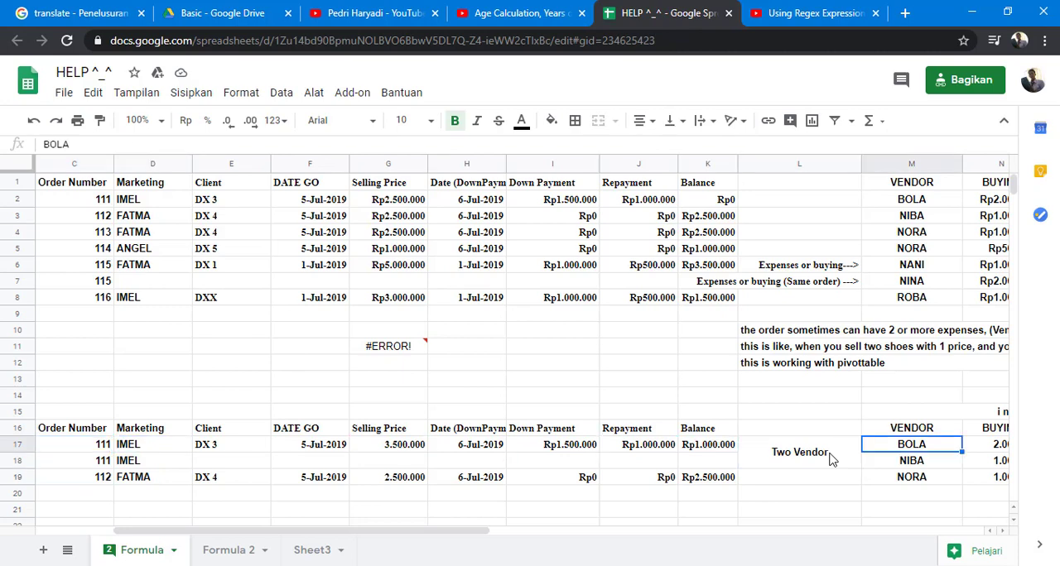
key(Right)
key(Right)
key(Right)
- Inspect the Profit formula in P6 of the upper table and the cells it refers to
key(Up)
key(Up)
key(Up)
key(Up)
key(Up)
key(Up)
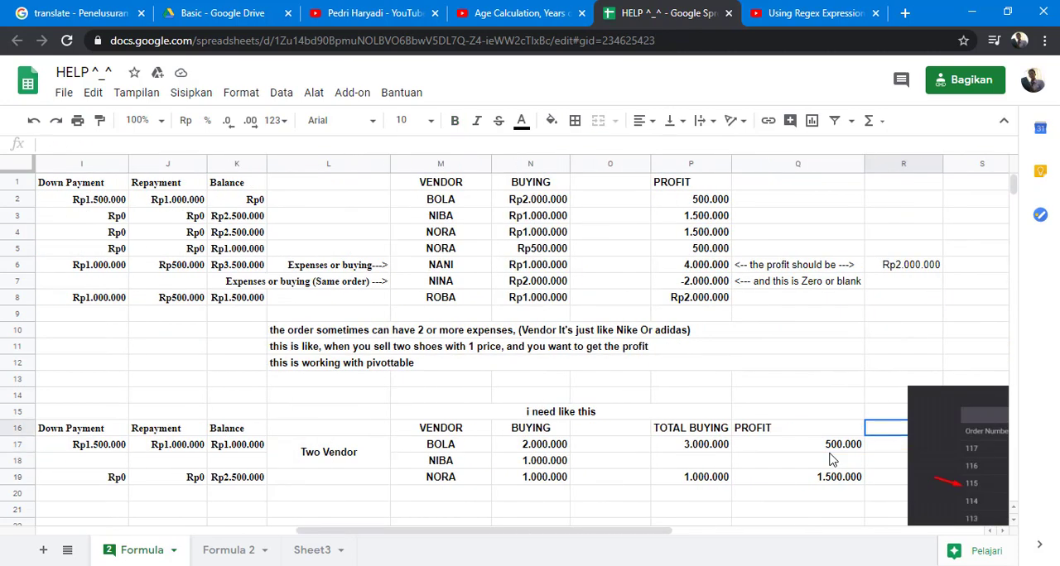
key(Up)
key(Up)
key(Up)
key(Up)
key(Up)
key(Up)
key(Up)
key(Up)
key(Up)
key(Up)
key(Left)
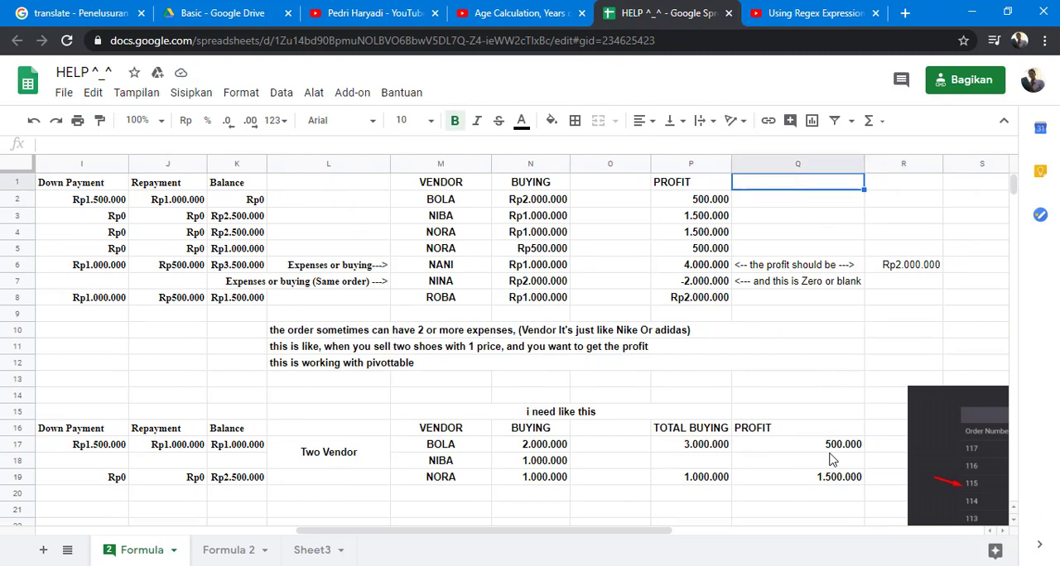
key(Left)
key(Down)
key(Down)
key(Down)
key(Down)
key(Down)
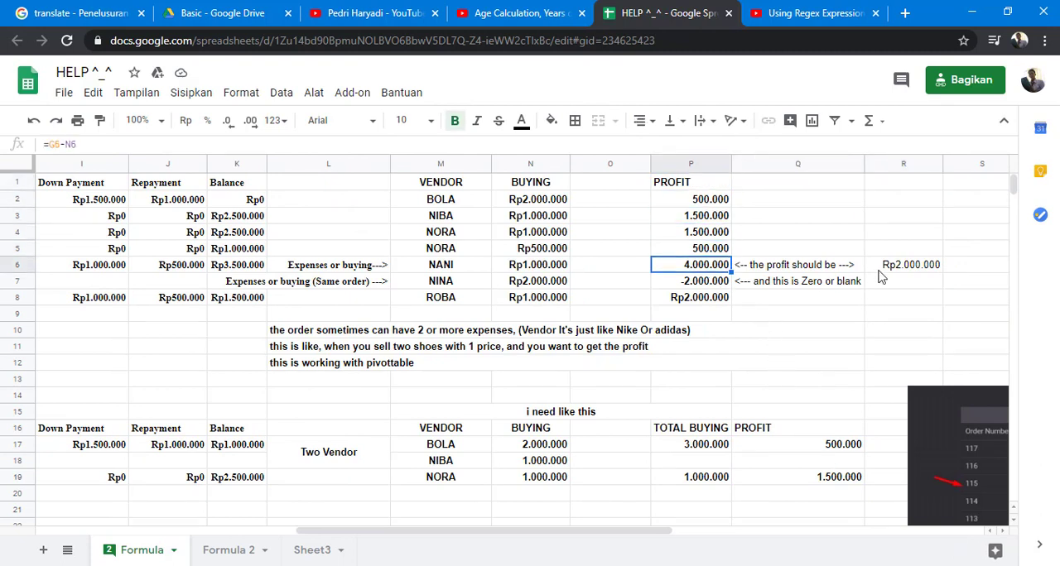
click(83, 145)
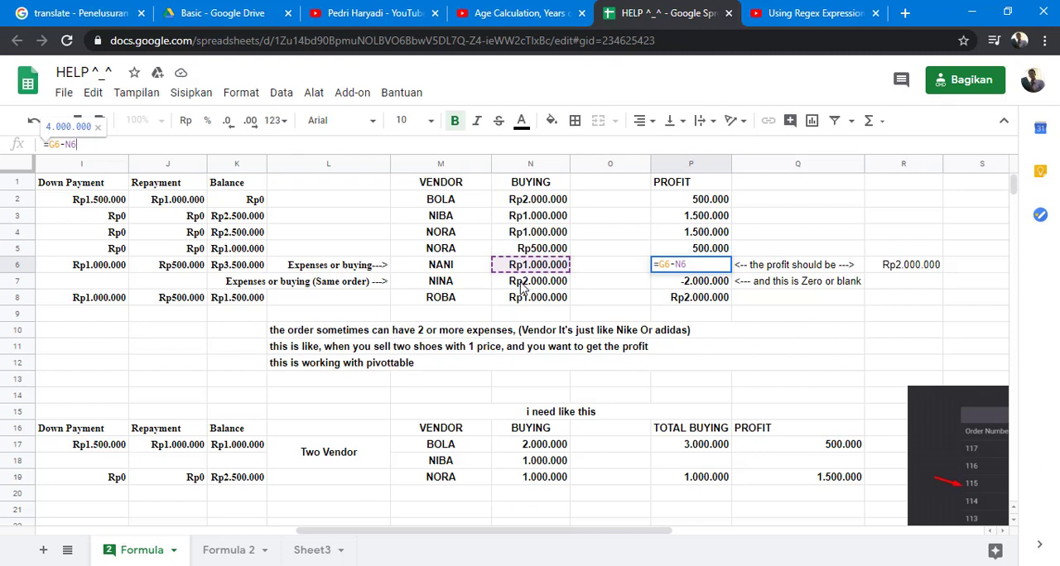
key(Escape)
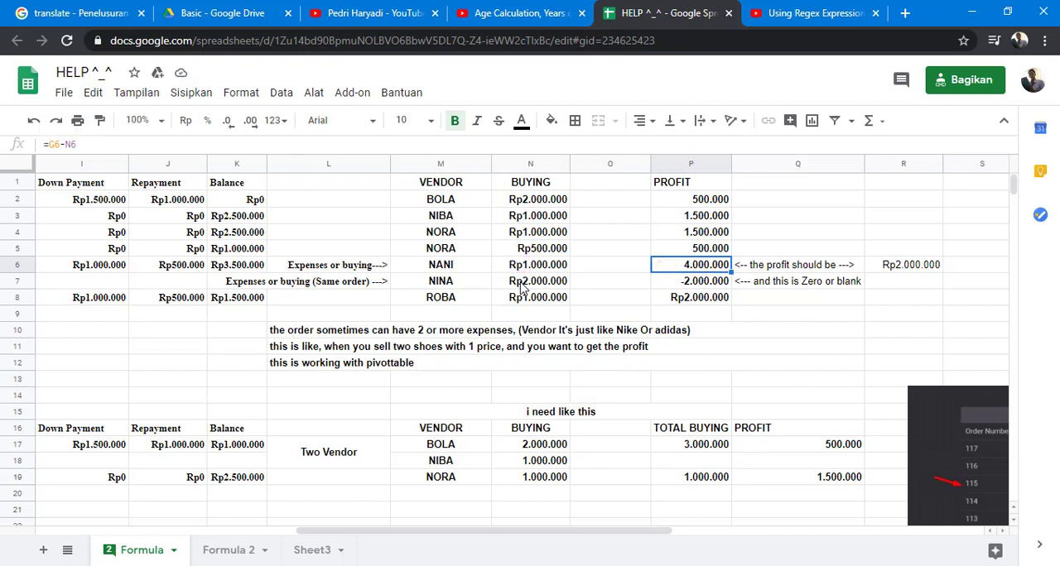
- Change the Profit formula in P6 to =G6-(N6+N7) so both buying amounts of the order are subtracted
click(521, 285)
click(683, 267)
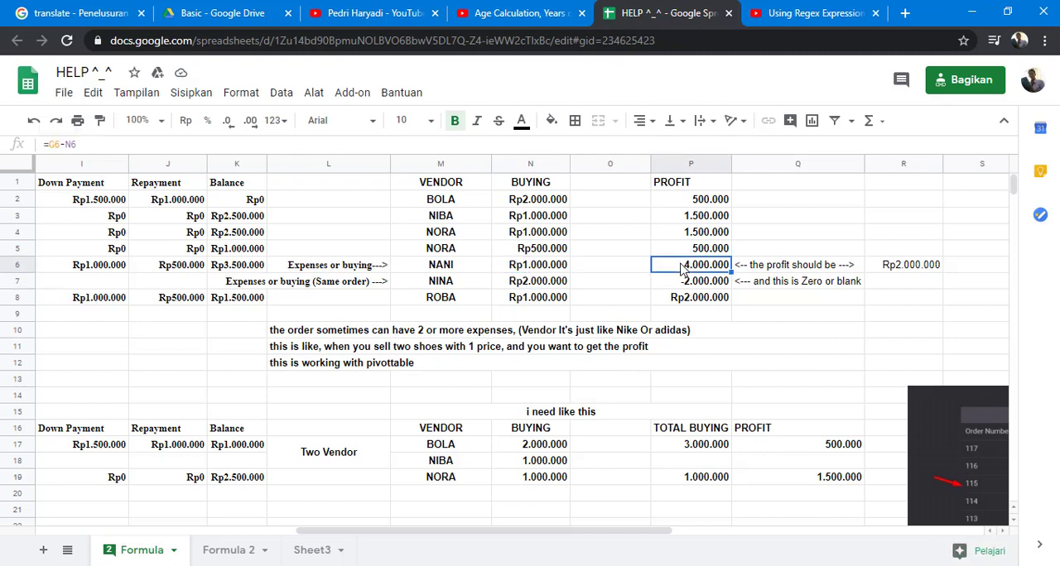
click(65, 144)
text(()
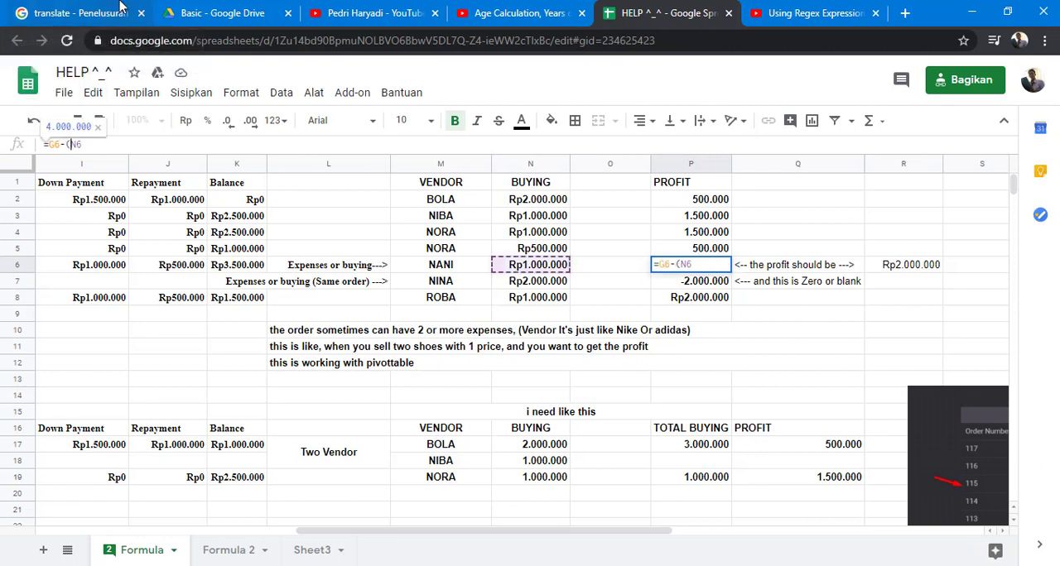
text(+)
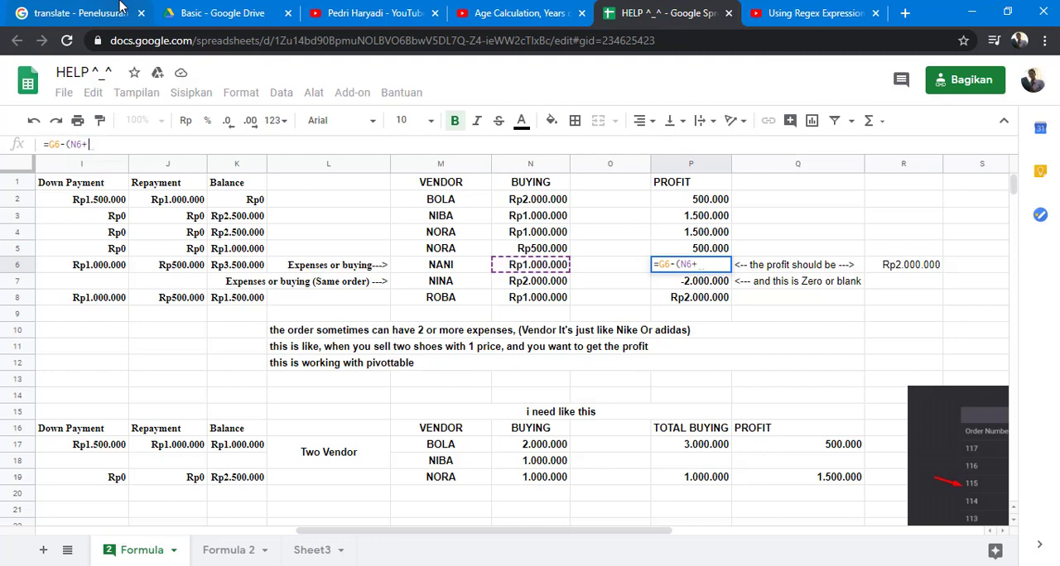
text())
key(Left)
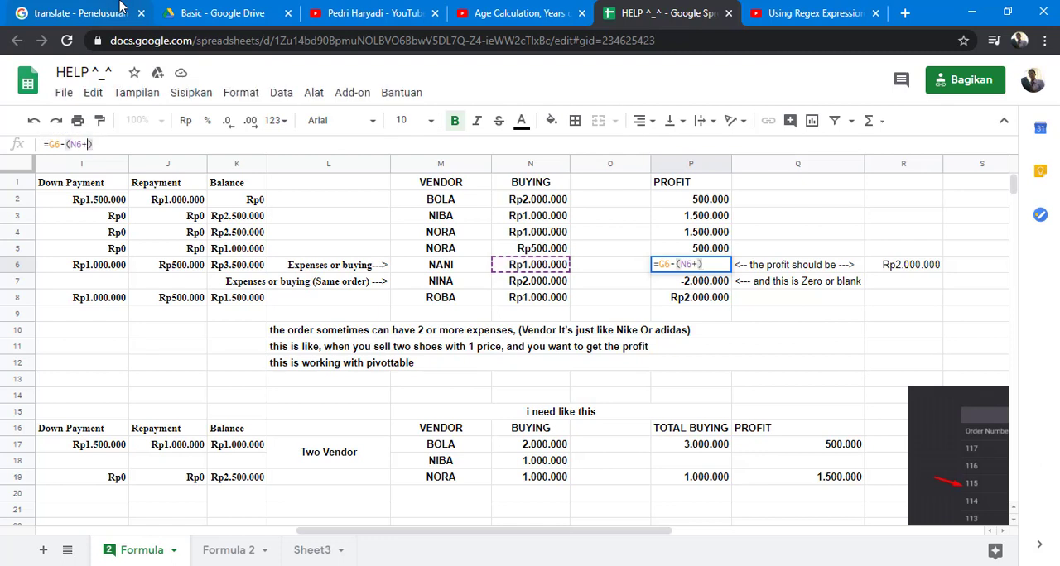
text(N7)
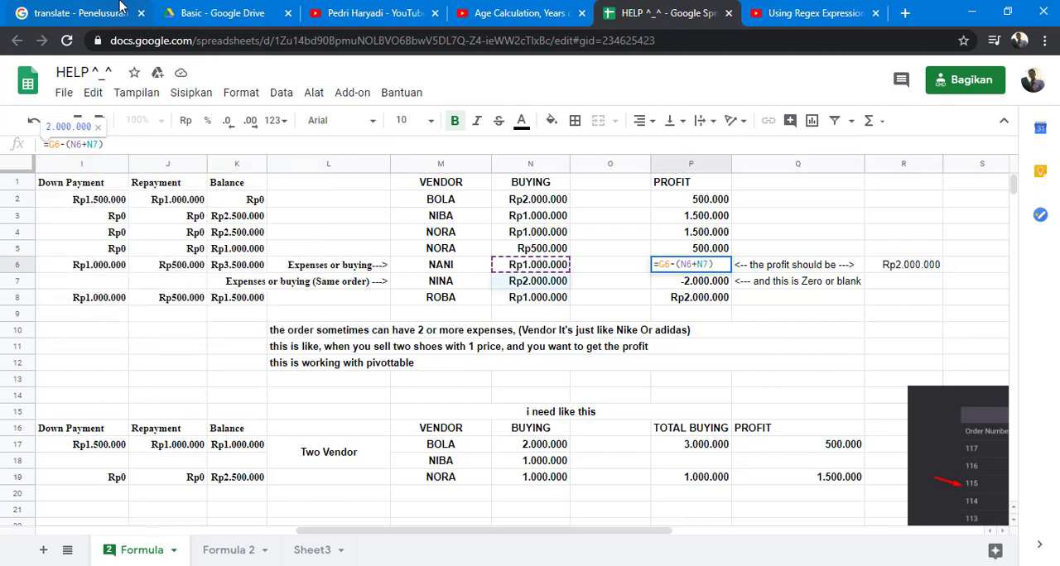
key(Return)
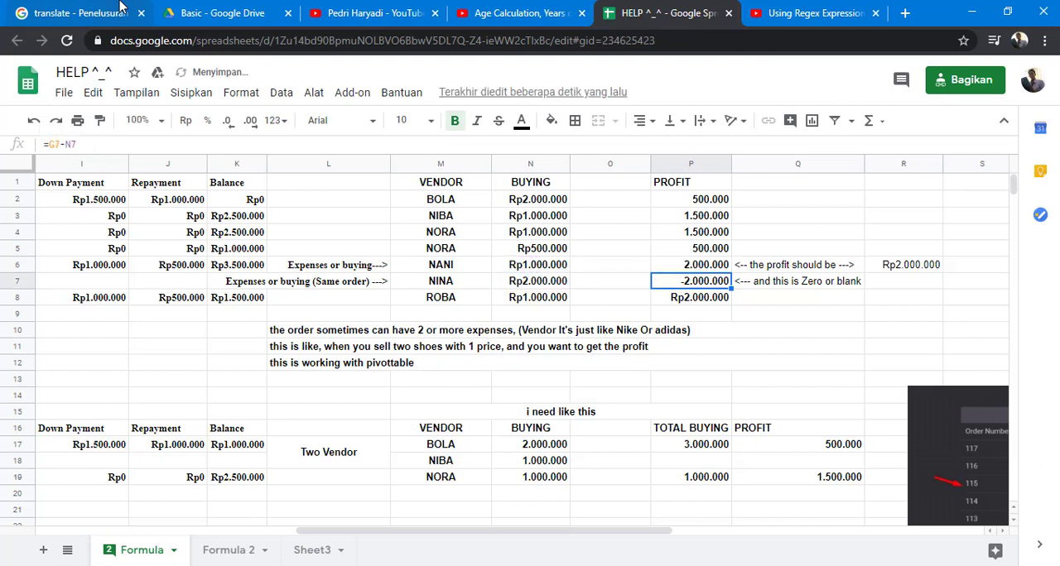
key(Up)
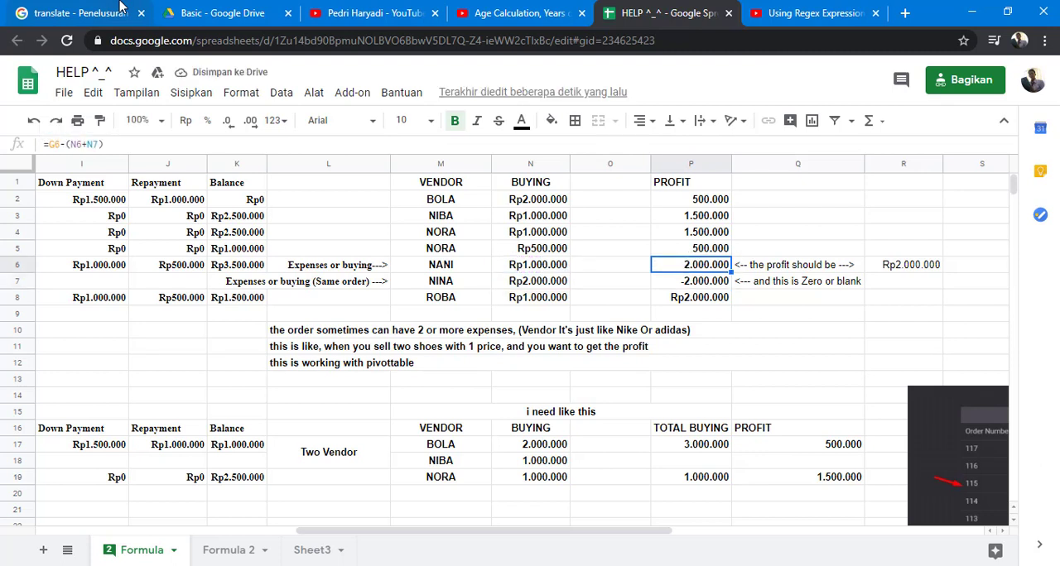
- Check the Profit formula in P7 and trace row 7 back to its Selling Price cell G7
key(Down)
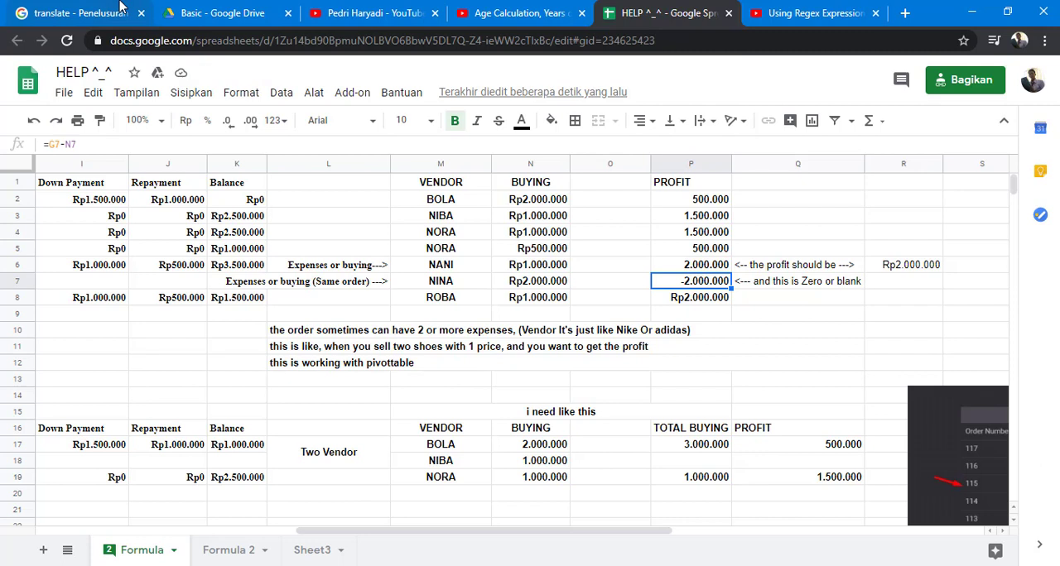
key(Right)
key(Left)
key(Left)
key(Left)
key(Left)
key(Left)
key(Left)
key(Left)
key(Left)
key(Left)
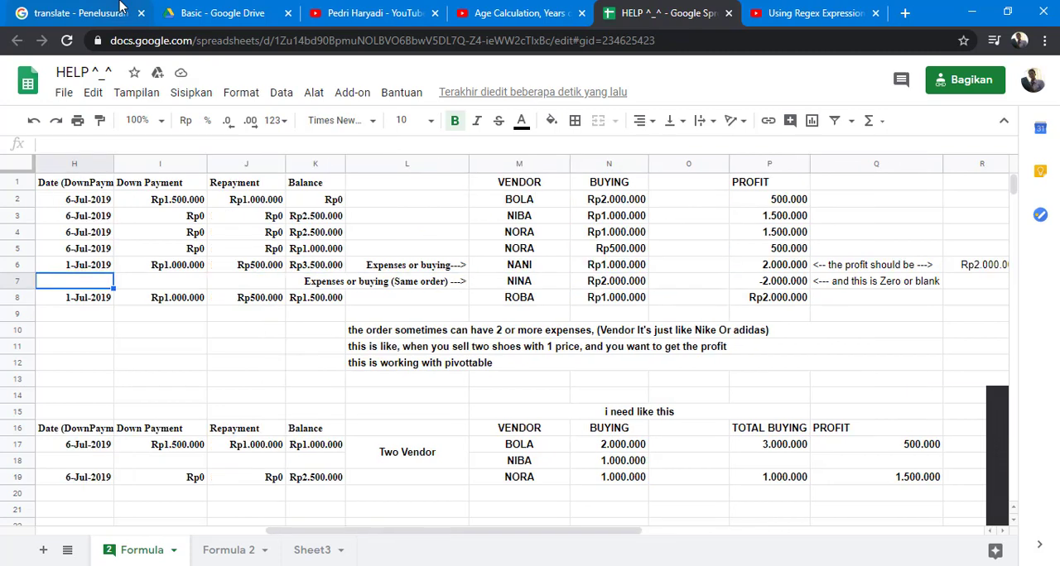
key(Left)
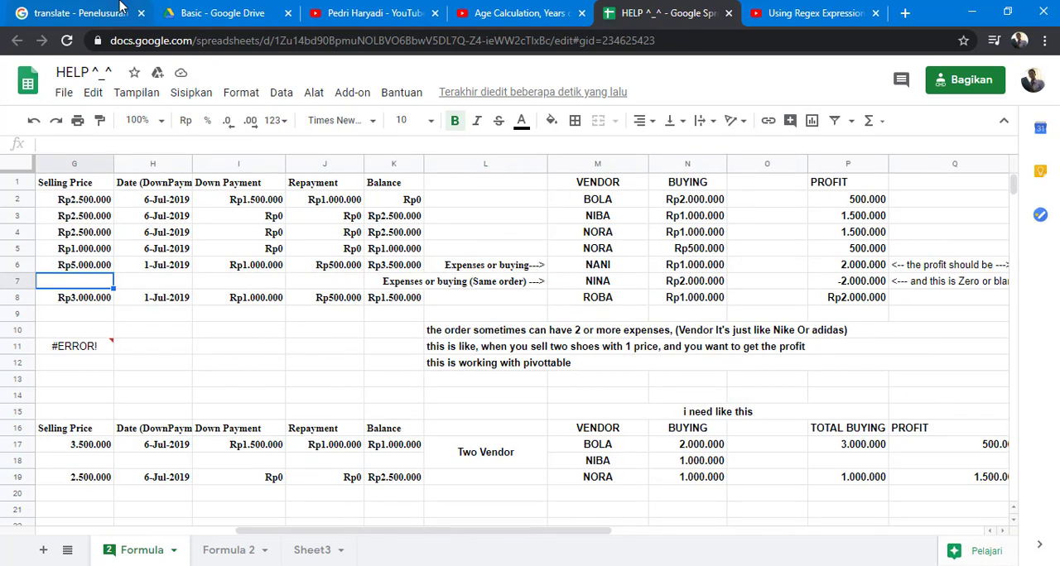
- Replace the Profit formula in P7 with =if(G7="";"") to leave it blank when the selling price is empty
key(Right)
key(Right)
key(Right)
key(Right)
key(Right)
key(Right)
key(Right)
key(Right)
key(Right)
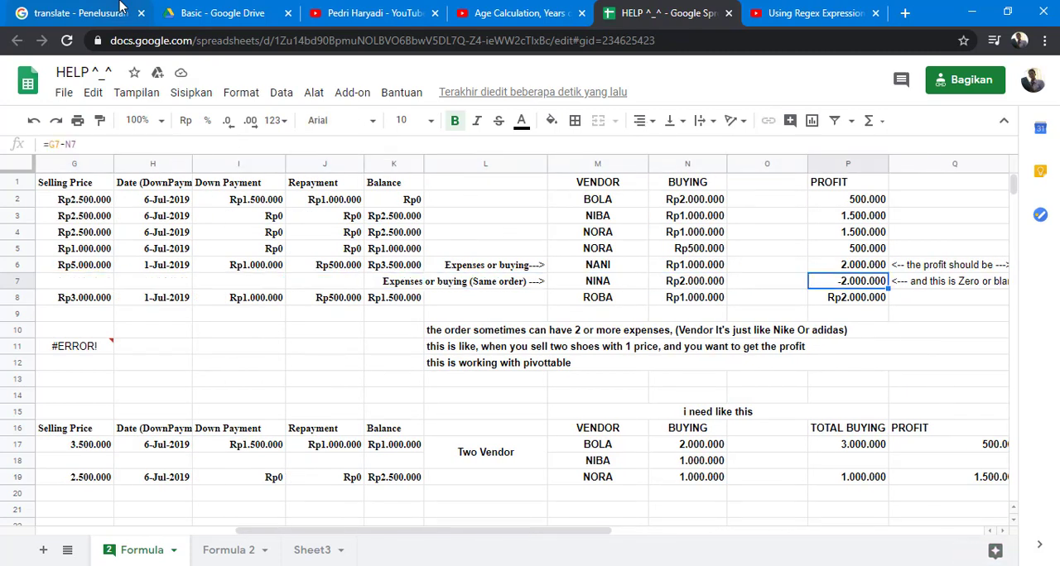
click(48, 144)
text(if)
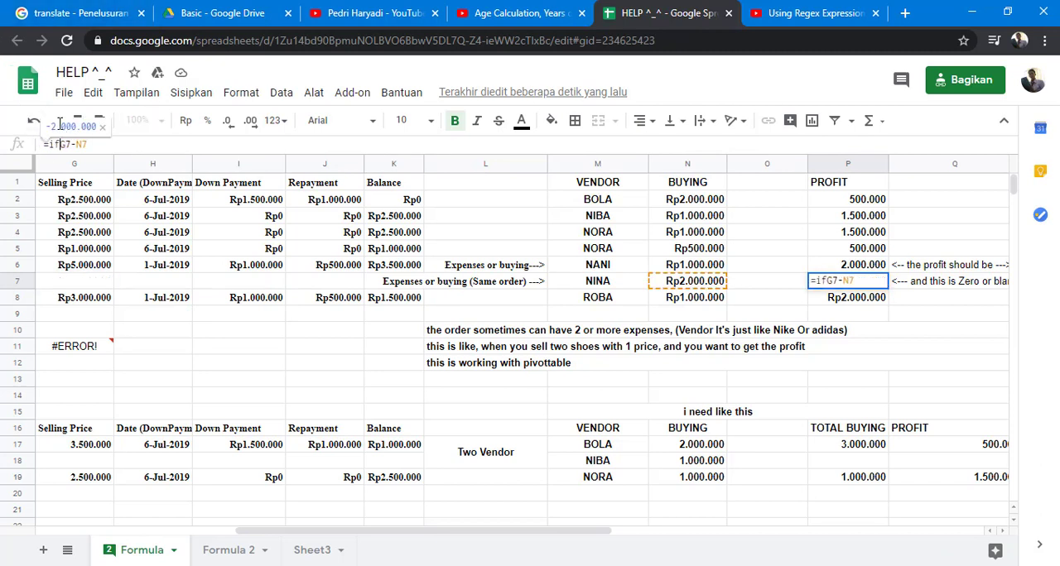
text((G7)
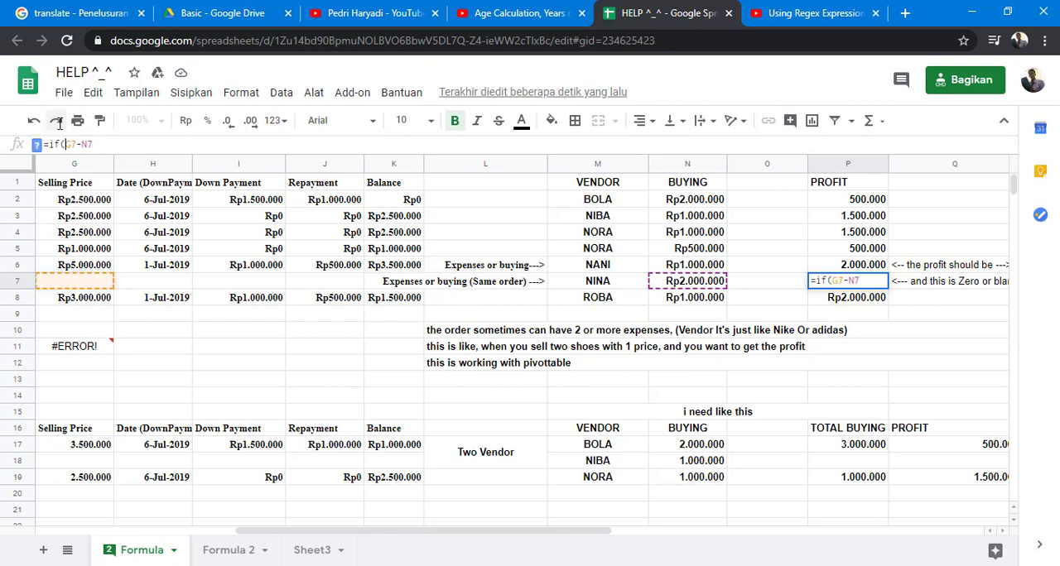
text(= )
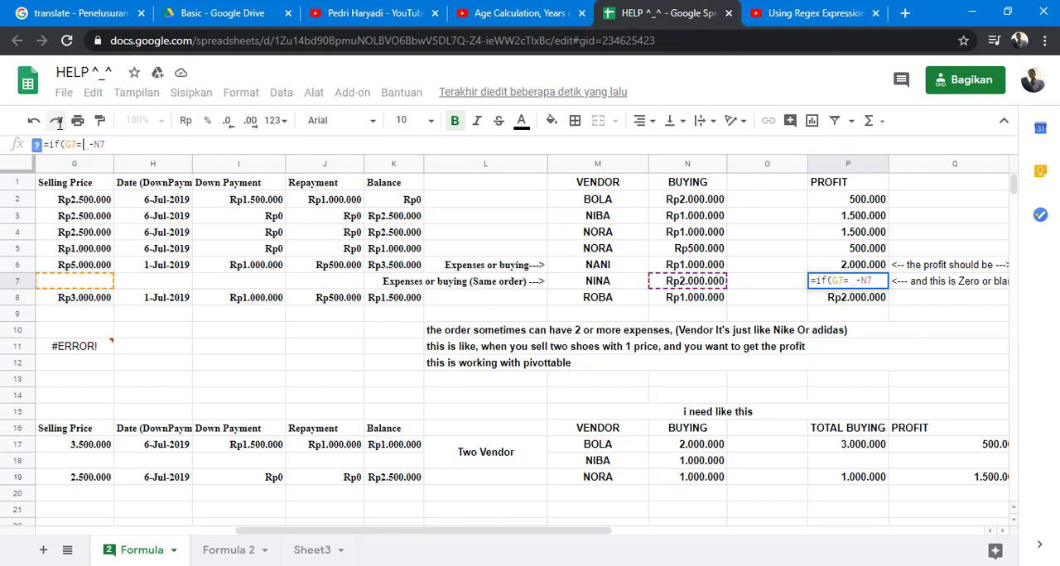
text("")
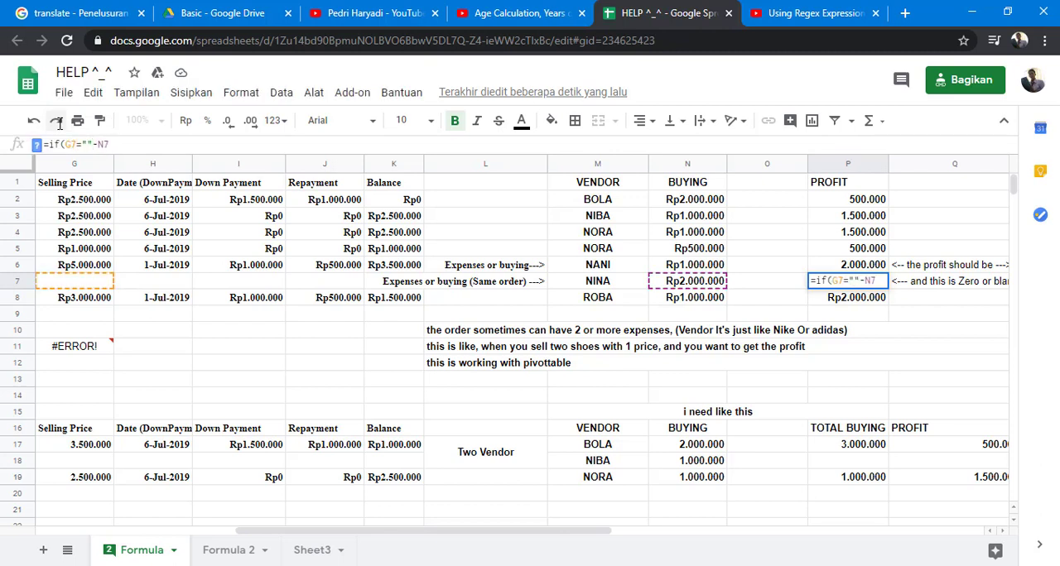
text(;)
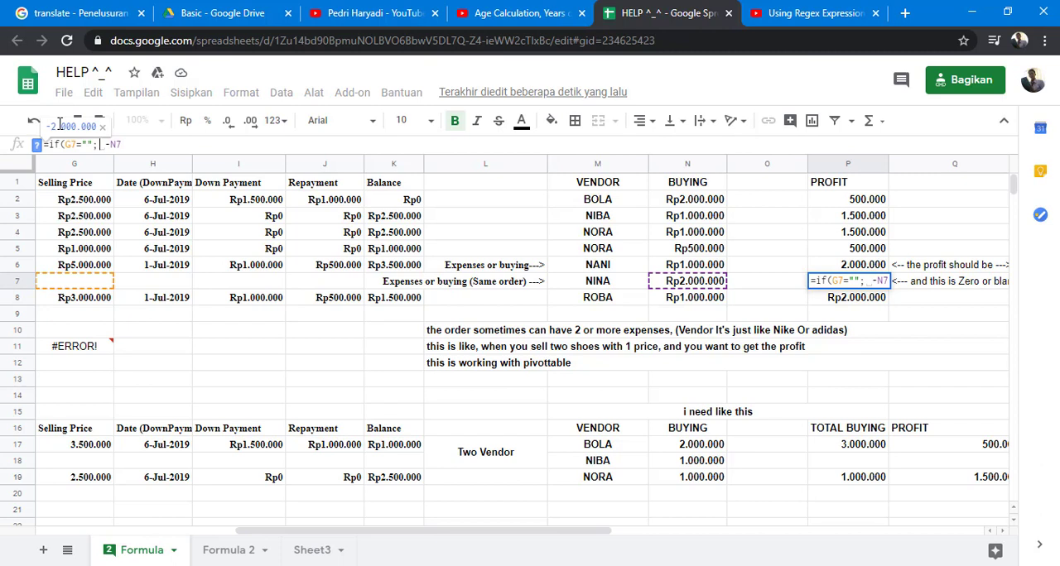
key(BackSpace)
text(""))
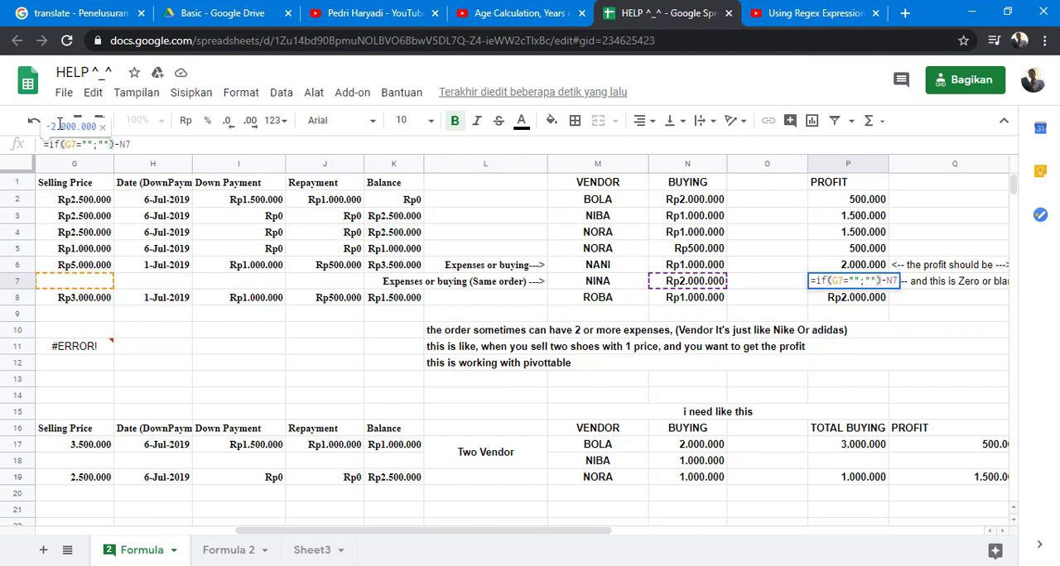
key(Delete)
key(Delete)
key(Delete)
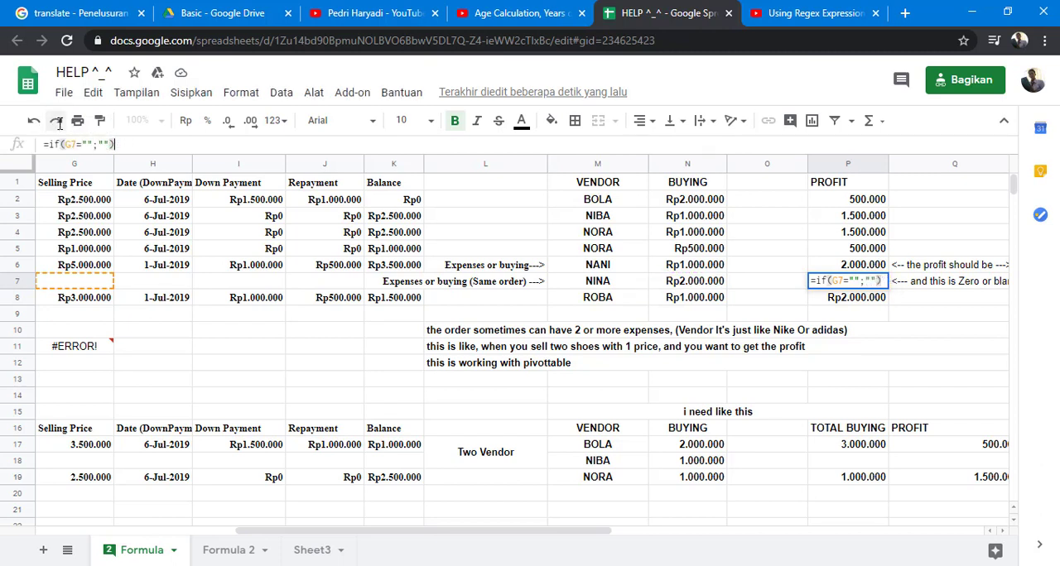
key(Return)
key(Up)
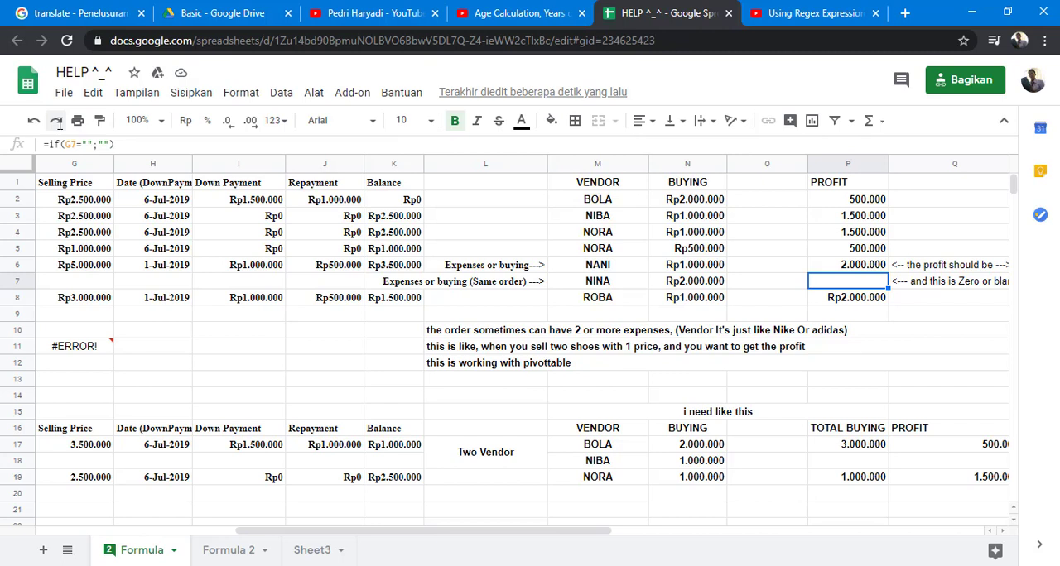
- Compare the Profit formulas in column P, from P2 to P8, including the combined one in P6
key(Up)
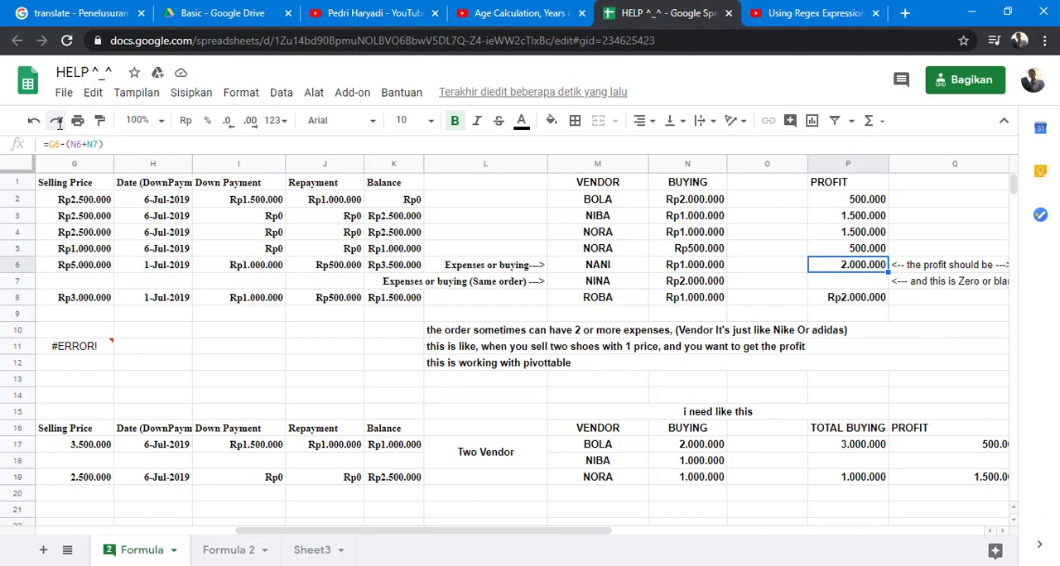
key(Up)
key(Up)
key(Up)
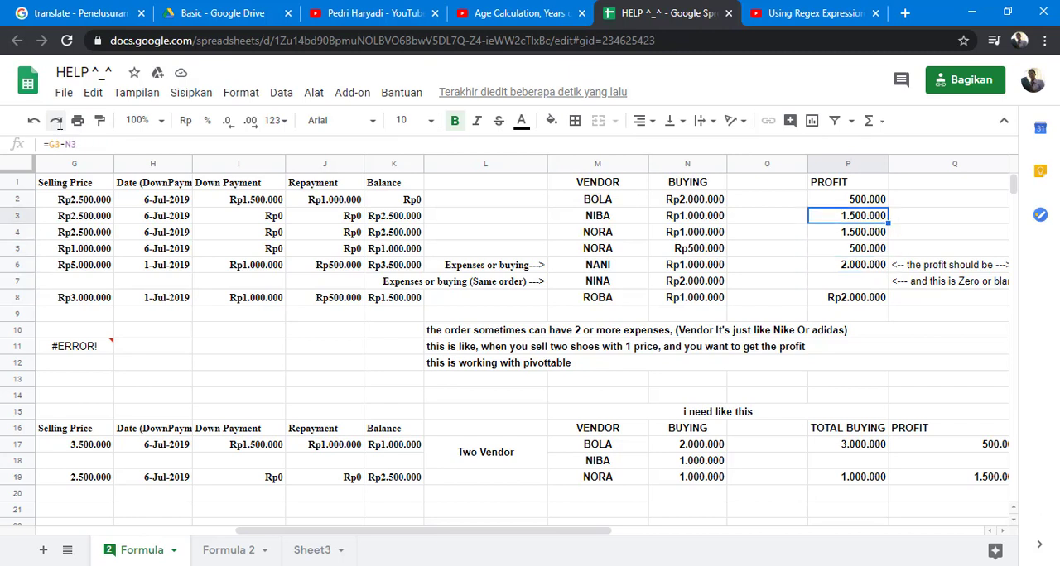
key(Up)
key(Down)
key(Down)
key(Down)
key(Down)
key(Down)
key(Down)
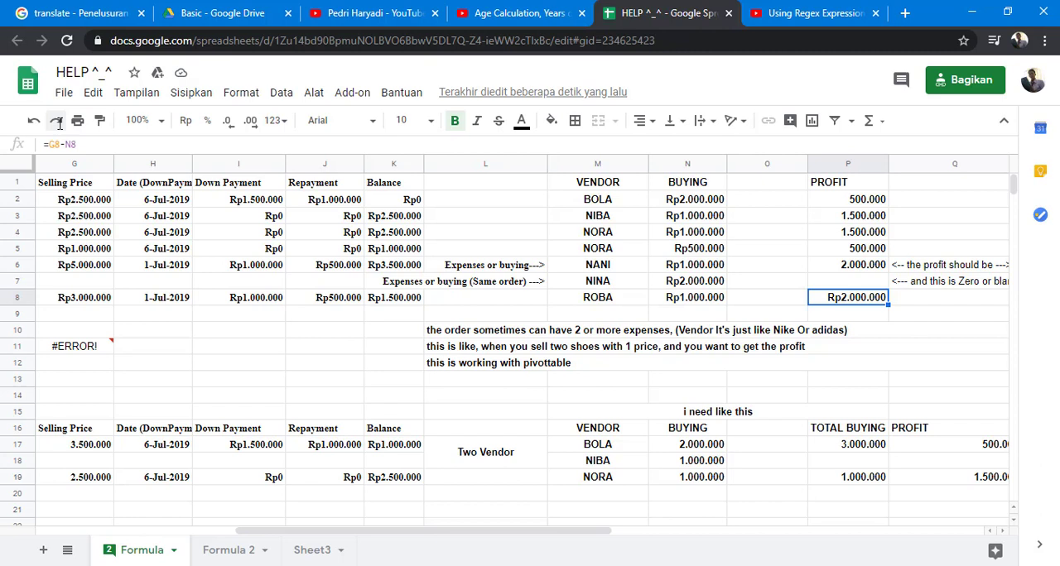
key(Up)
key(Up)
key(Up)
key(Up)
key(Up)
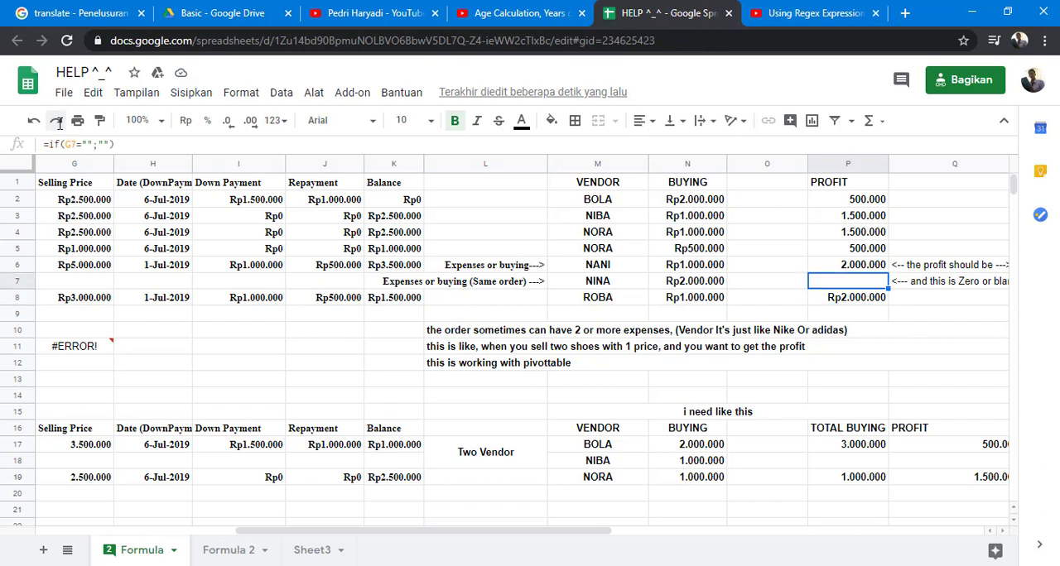
key(Down)
key(Down)
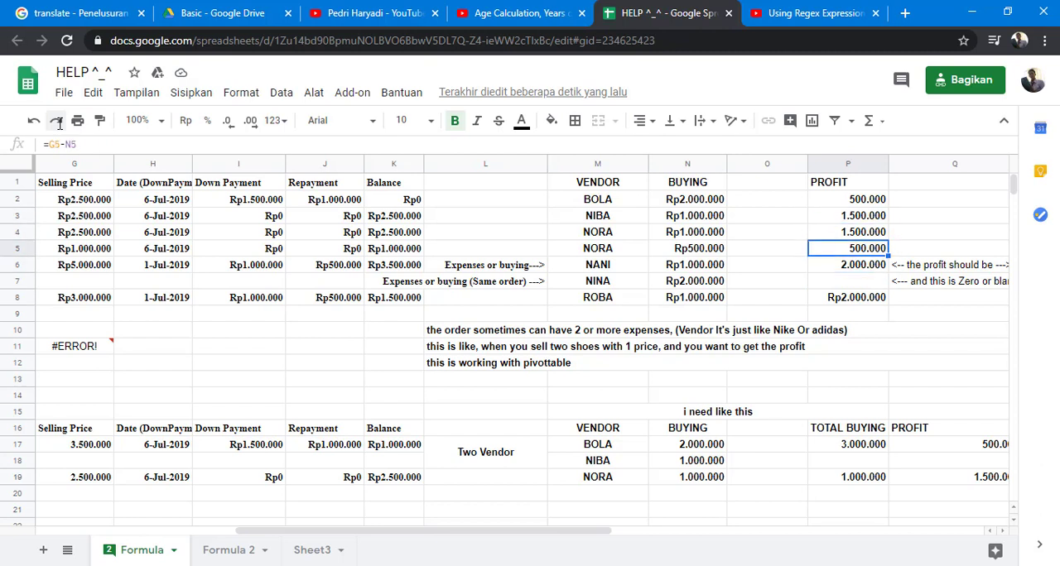
key(Down)
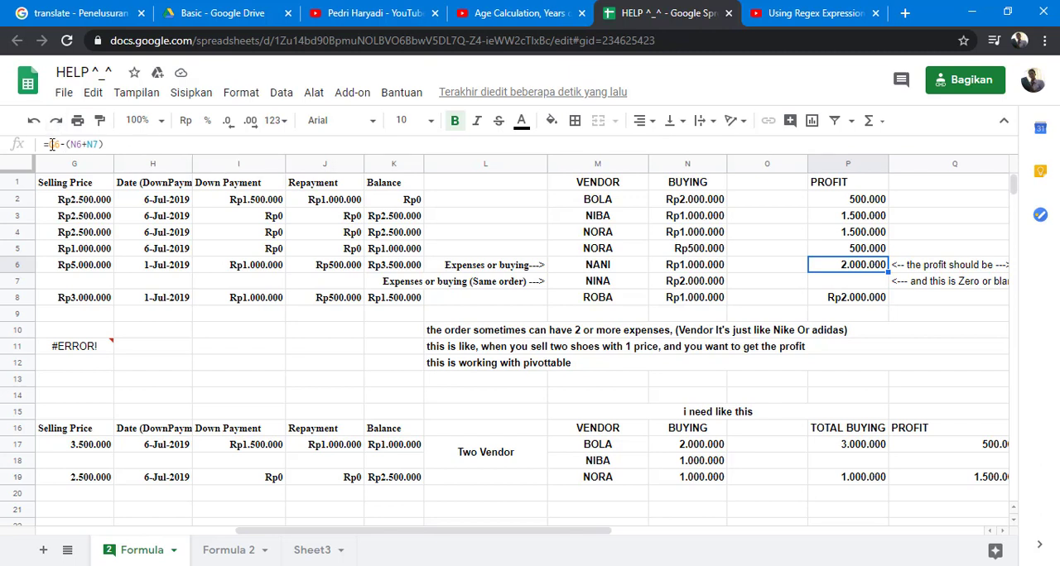
- Examine the two parts of the P6 formula, the selling price G6 and the sum N6+N7, without changing it
double_click(52, 144)
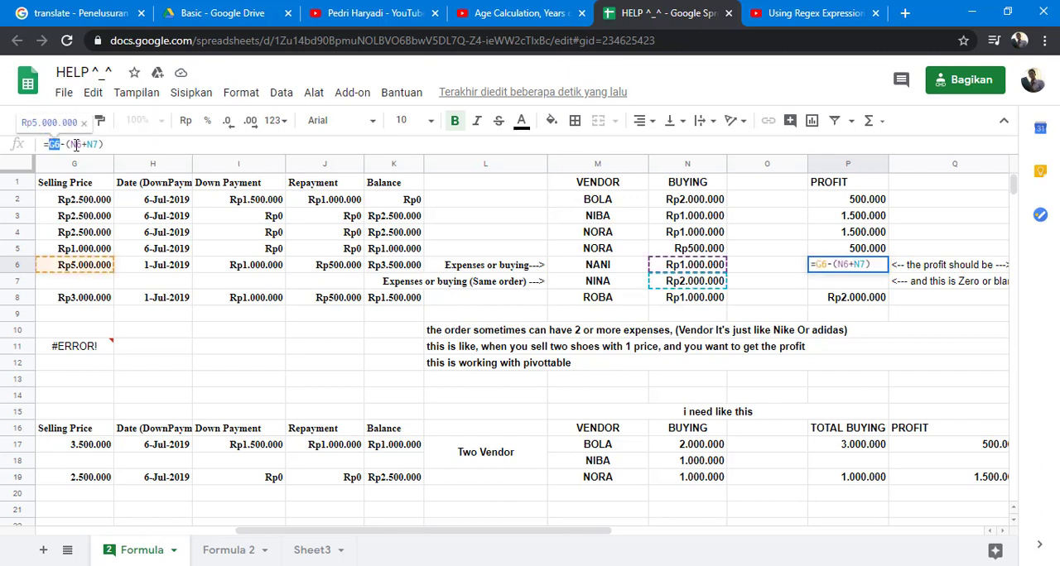
click(76, 144)
double_click(75, 144)
drag(75, 144, 98, 144)
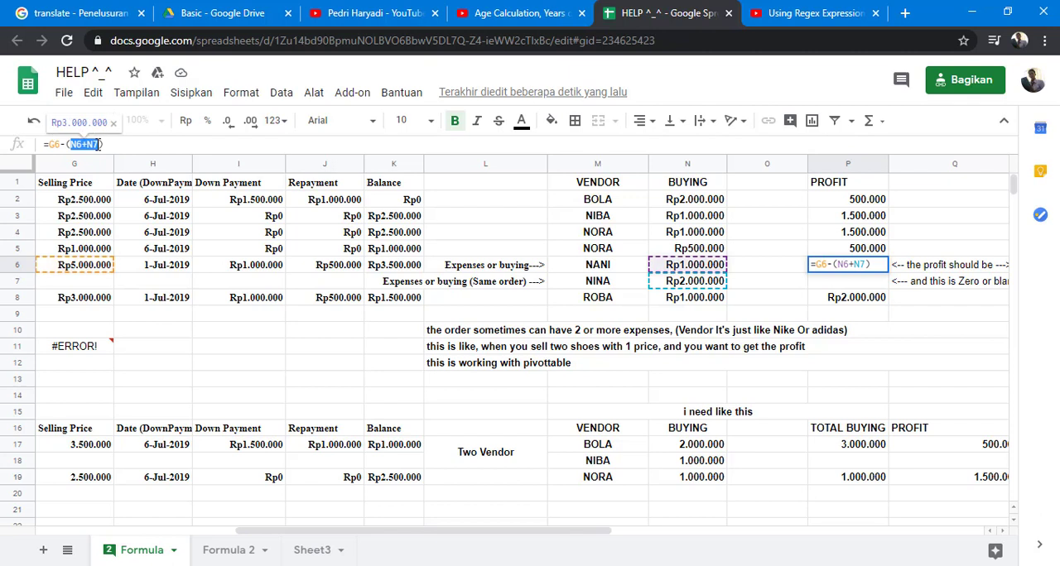
key(Escape)
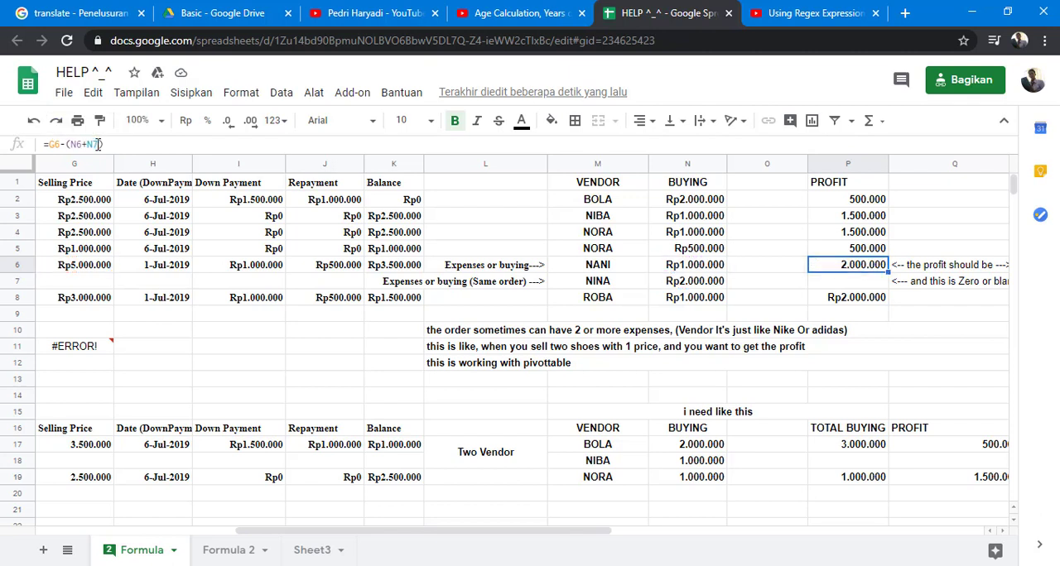
- Switch to the YouTube page containing the comment that asks for the profit formula
click(497, 13)
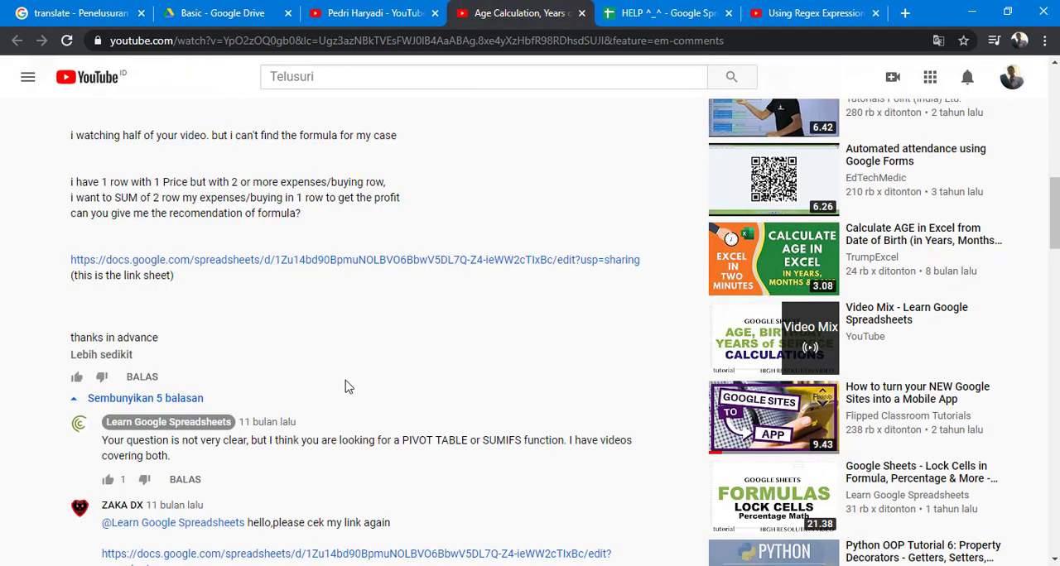
- Read the replies under the YouTube comment and return to the HELP ^_^ spreadsheet
scroll(348, 386, down, 3)
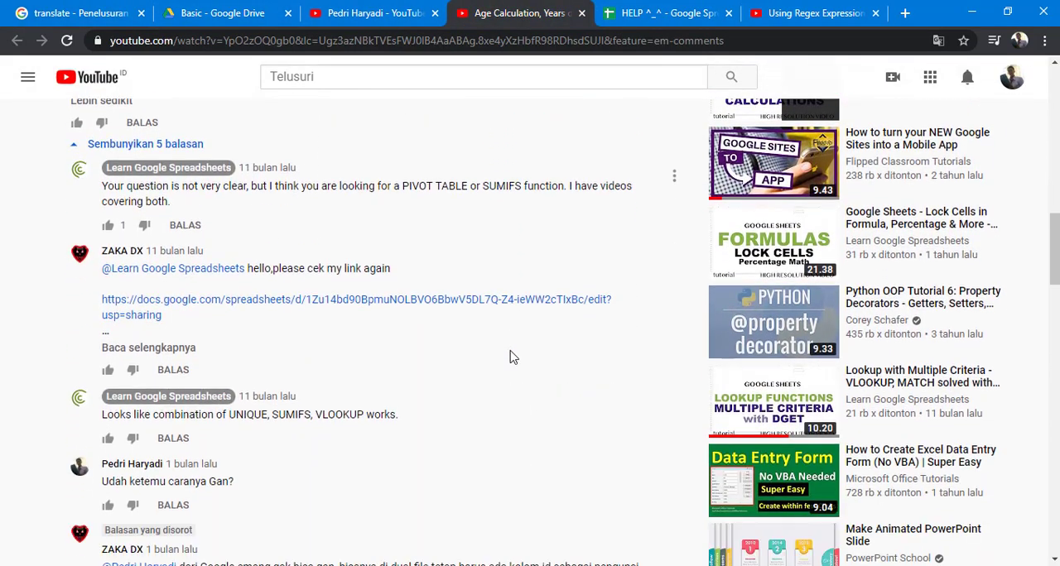
scroll(263, 406, down, 1)
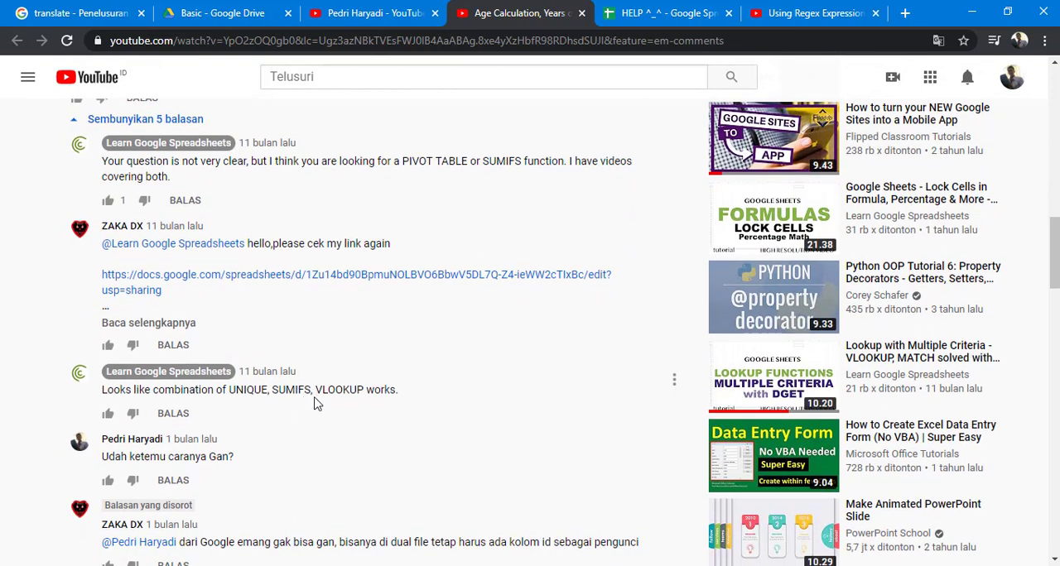
click(664, 11)
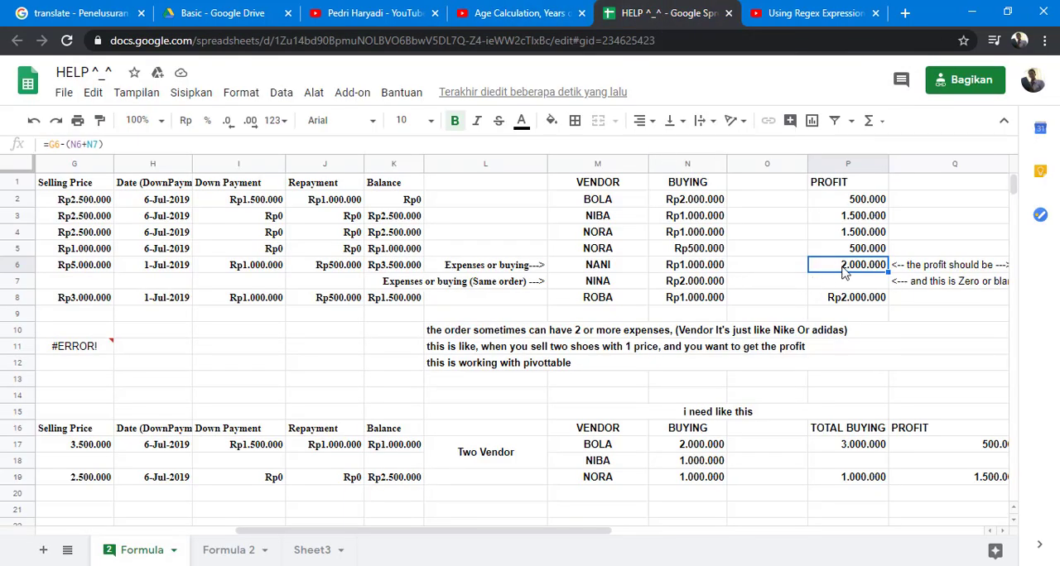
- Insert three blank columns after column R, based on the width of columns P to R
key(Right)
key(Right)
key(Right)
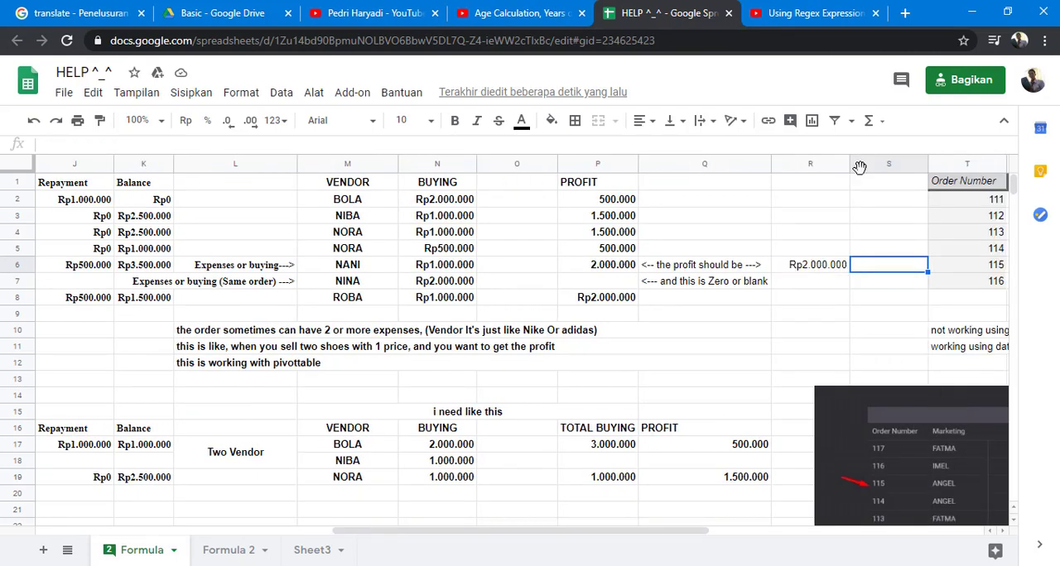
drag(820, 166, 616, 192)
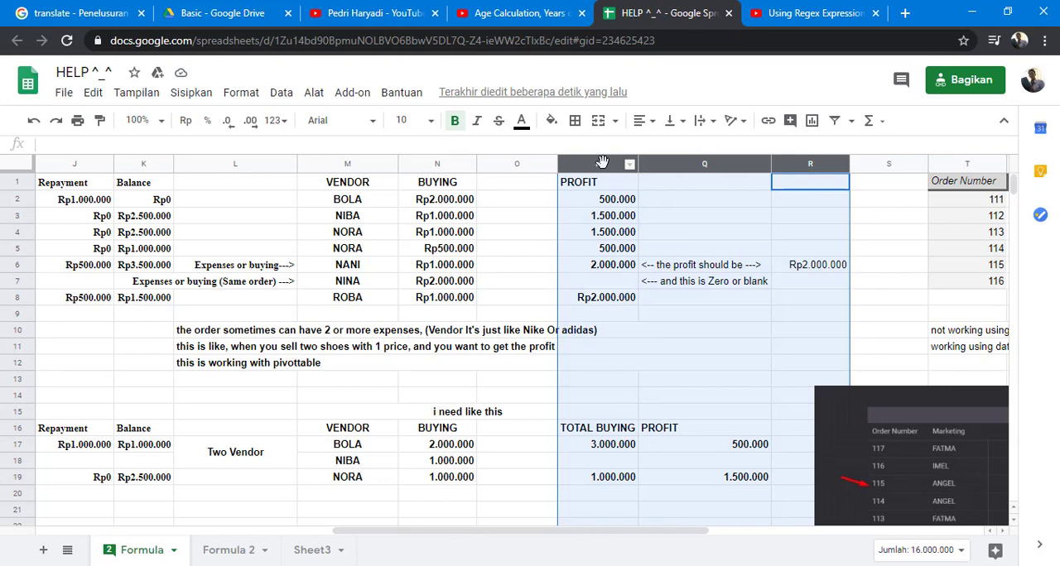
right_click(602, 161)
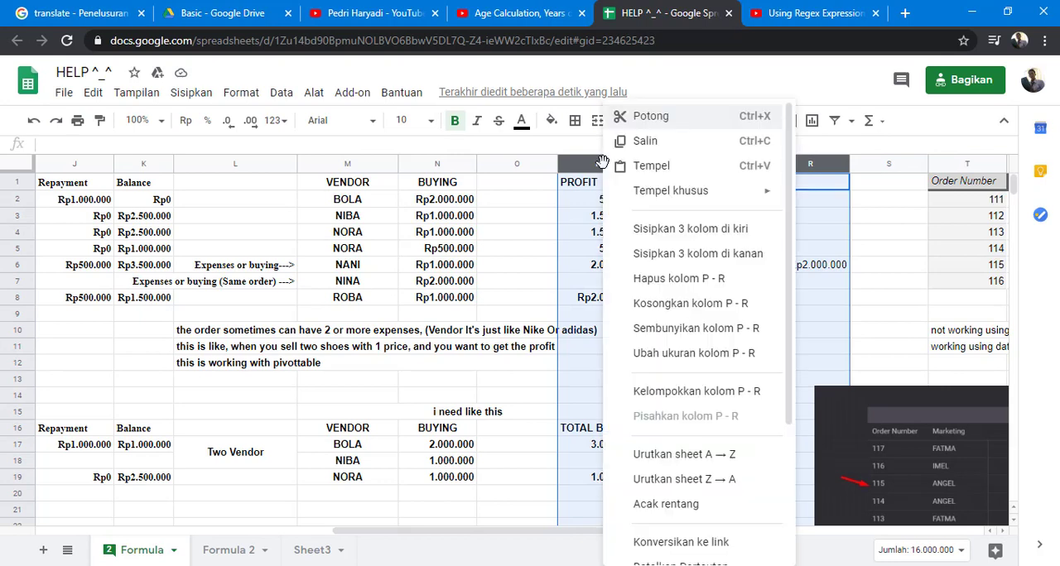
click(662, 257)
click(818, 251)
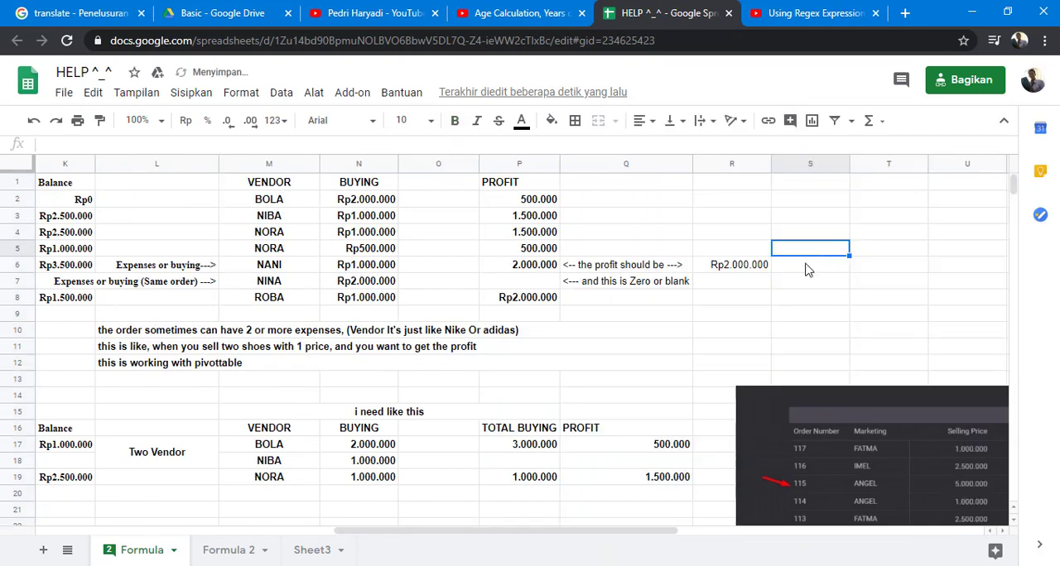
- Start a VLOOKUP formula in S6 with the order number in C6 as the search key
click(808, 267)
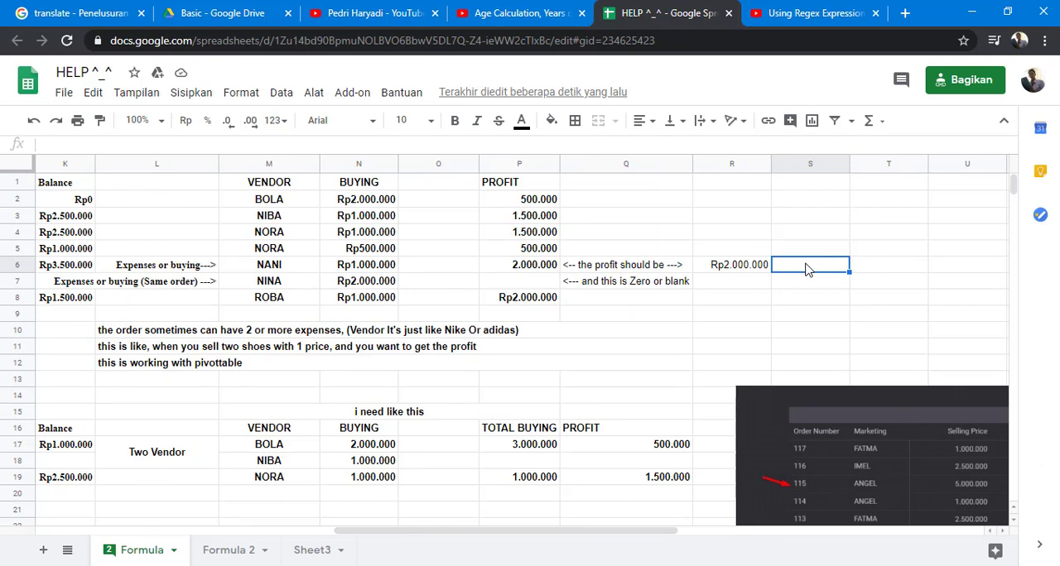
text(=VLOOKUP()
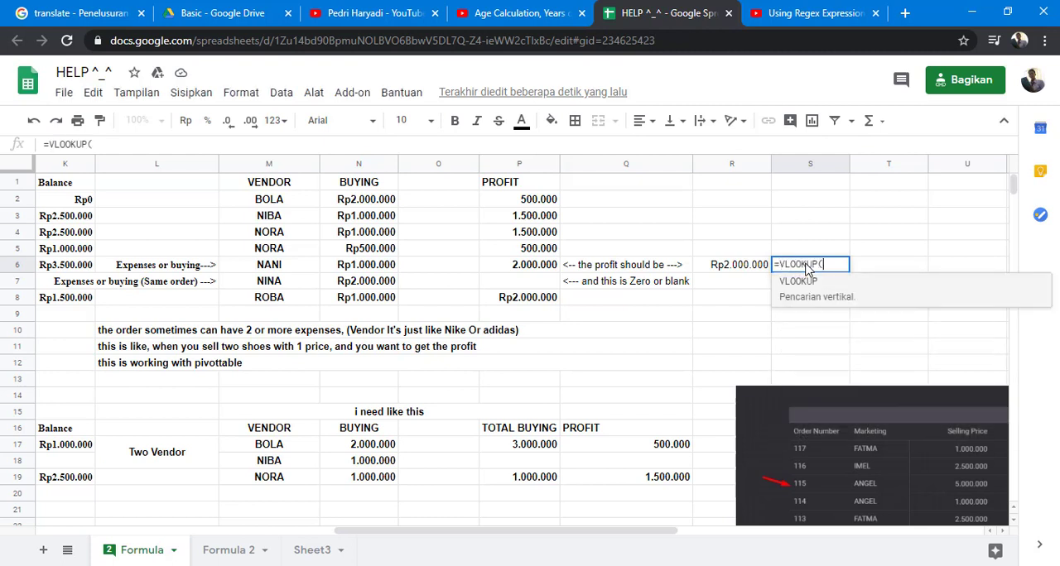
key(Left)
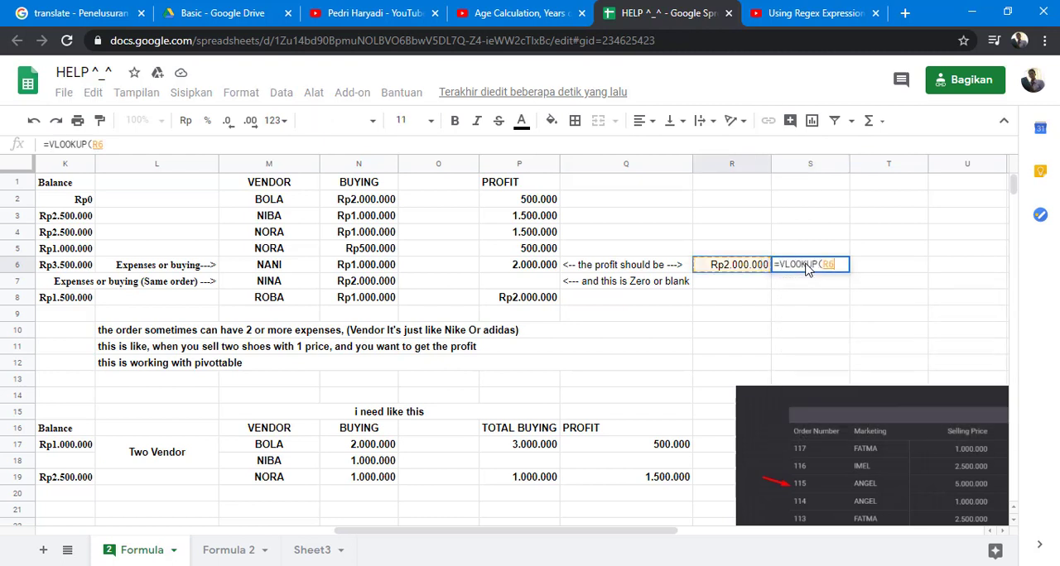
key(Left)
key(Left)
key(Left)
key(Left)
key(Left)
key(Left)
key(Left)
key(Left)
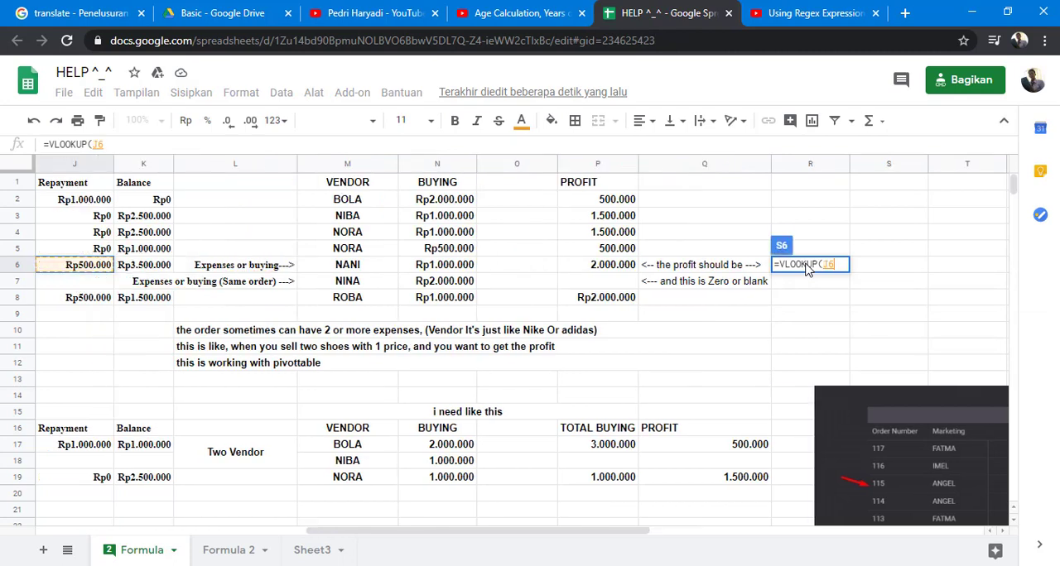
key(Left)
key(Left)
key(Left)
key(Left)
key(Left)
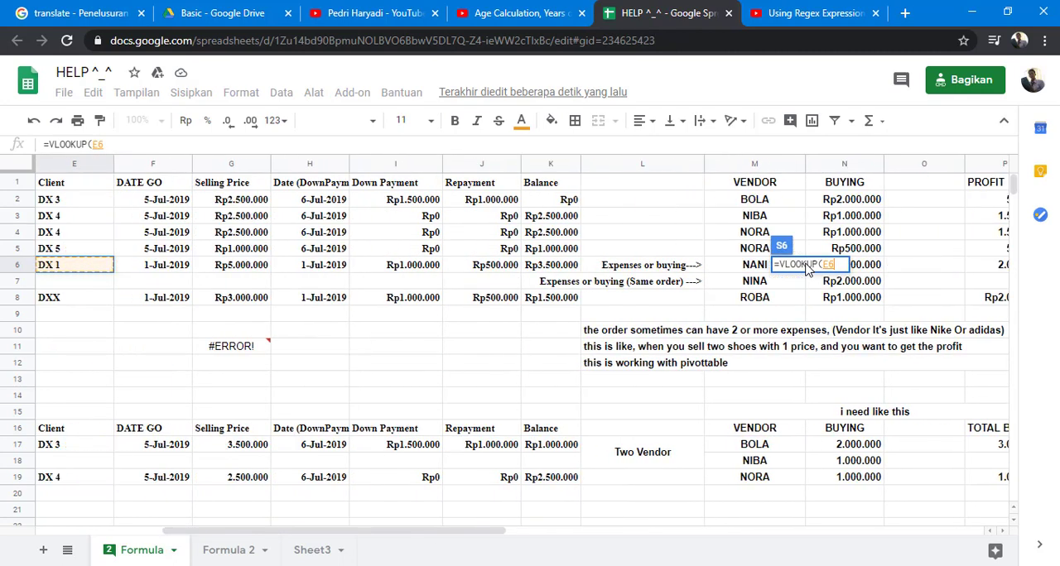
key(Left)
key(Left)
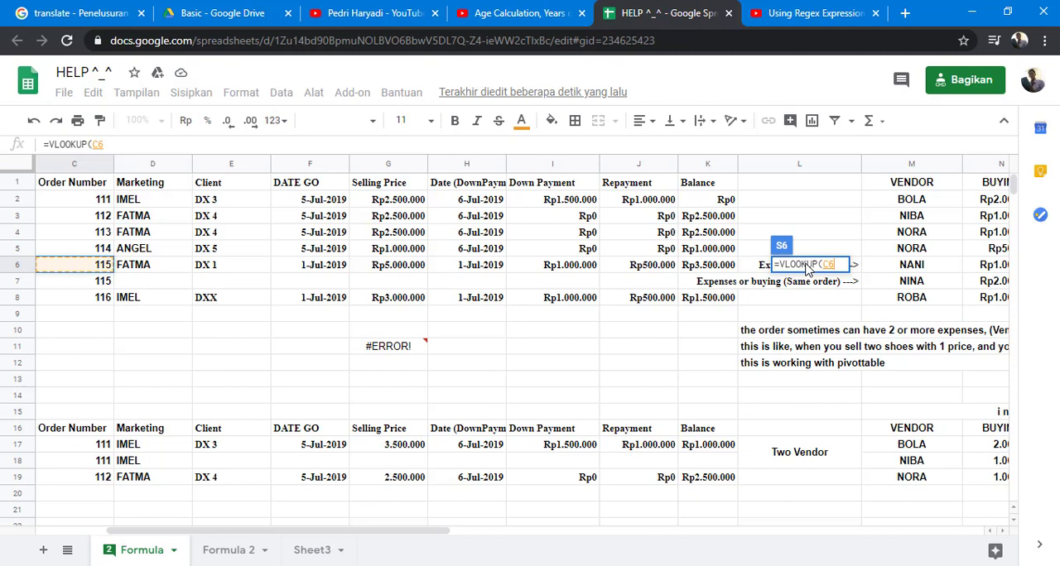
text(;)
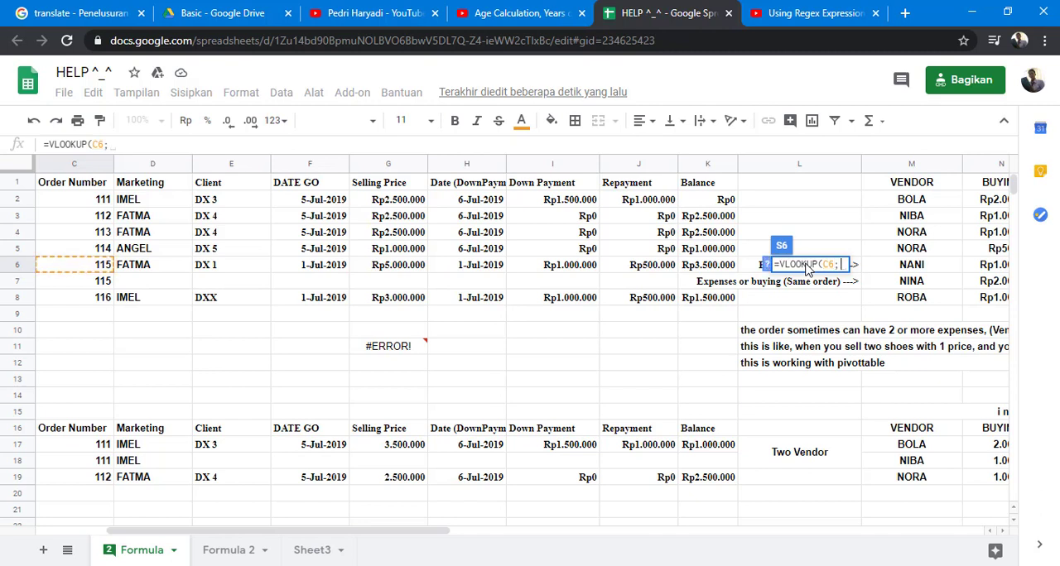
- Set the lookup range of the S6 VLOOKUP formula to C2:N8
drag(103, 202, 571, 310)
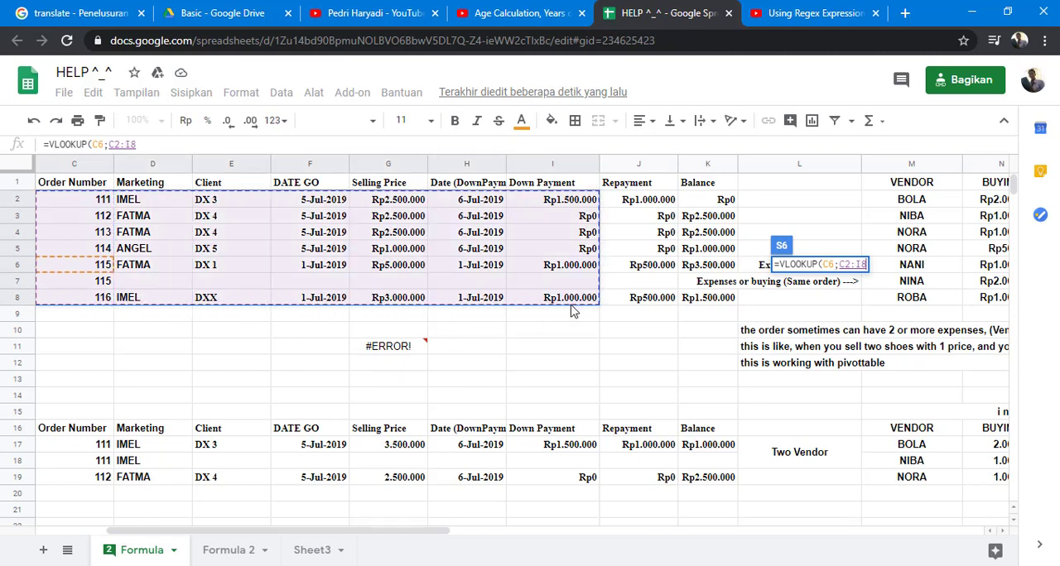
key(shift+Right)
key(shift+Right)
key(shift+Right)
key(shift+Right)
key(shift+Right)
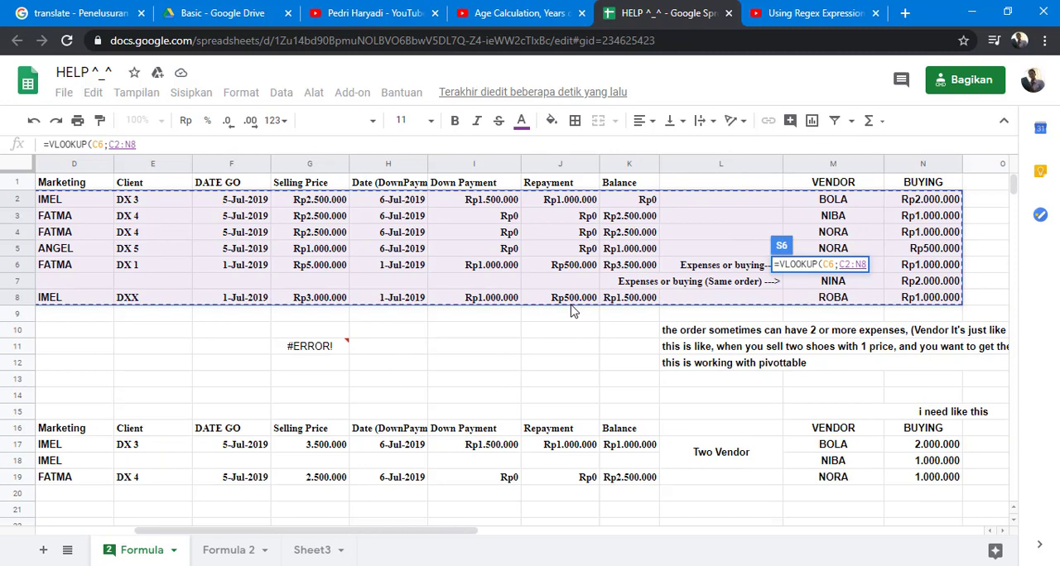
text(;)
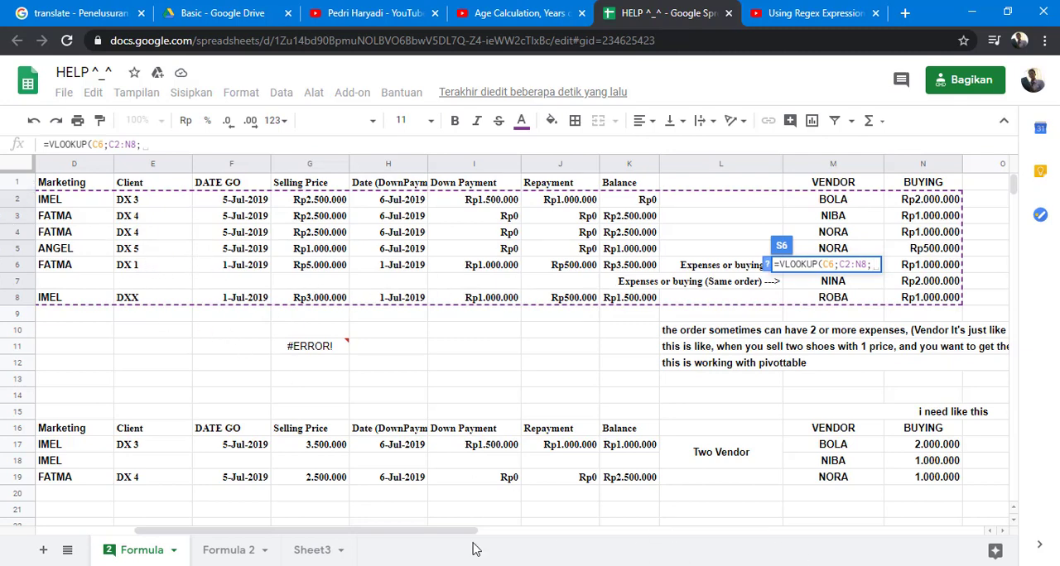
- Complete the S6 VLOOKUP formula with column index 5 and false for an exact match
drag(350, 532, 338, 542)
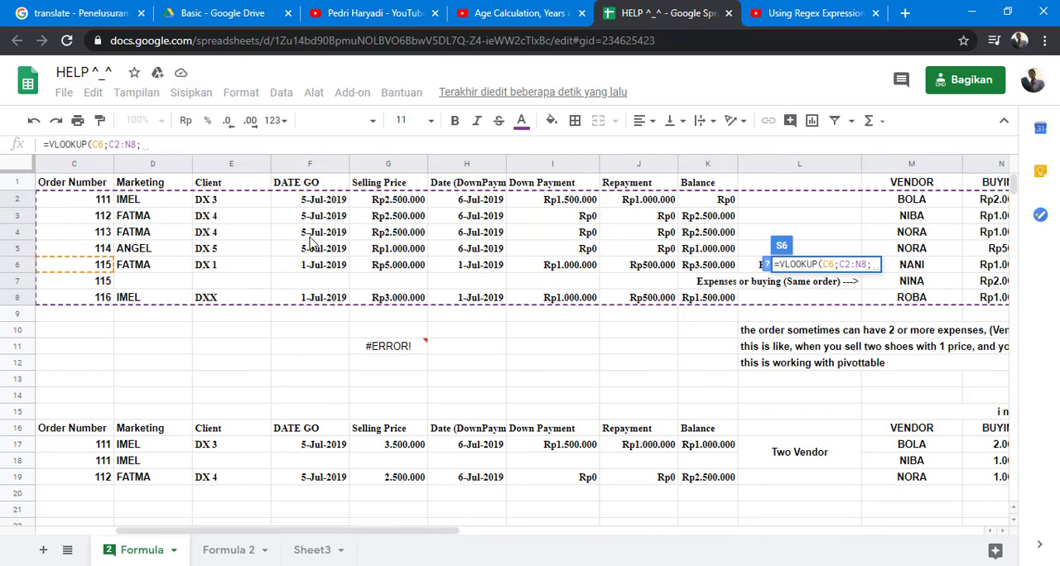
click(224, 147)
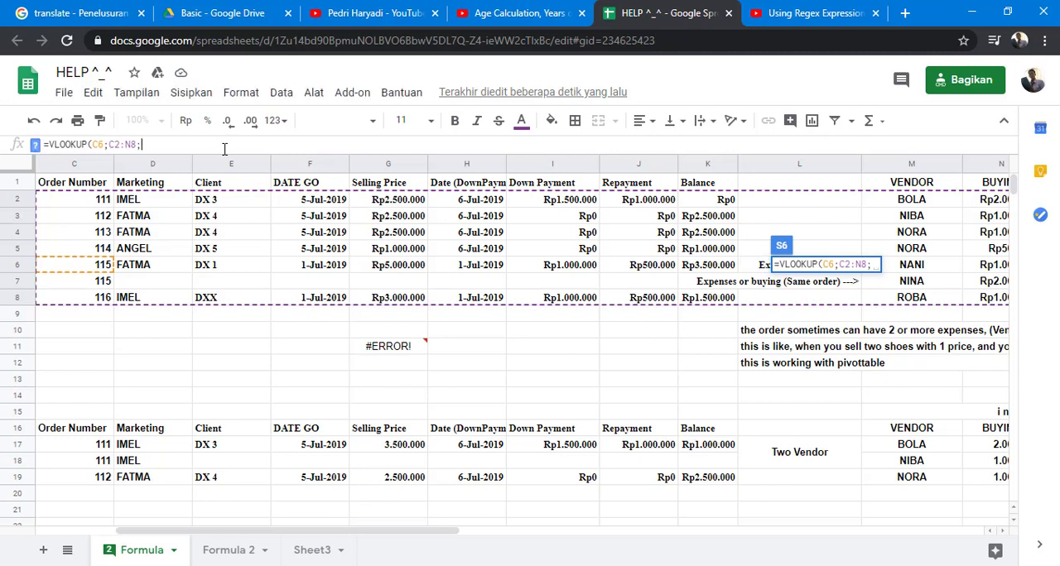
text(5;false)
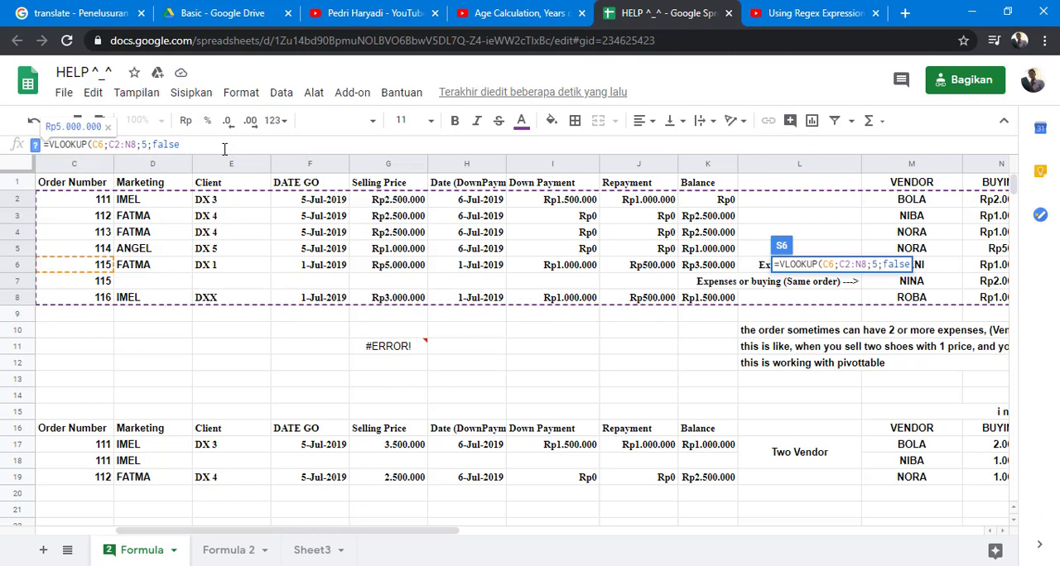
text())
key(Return)
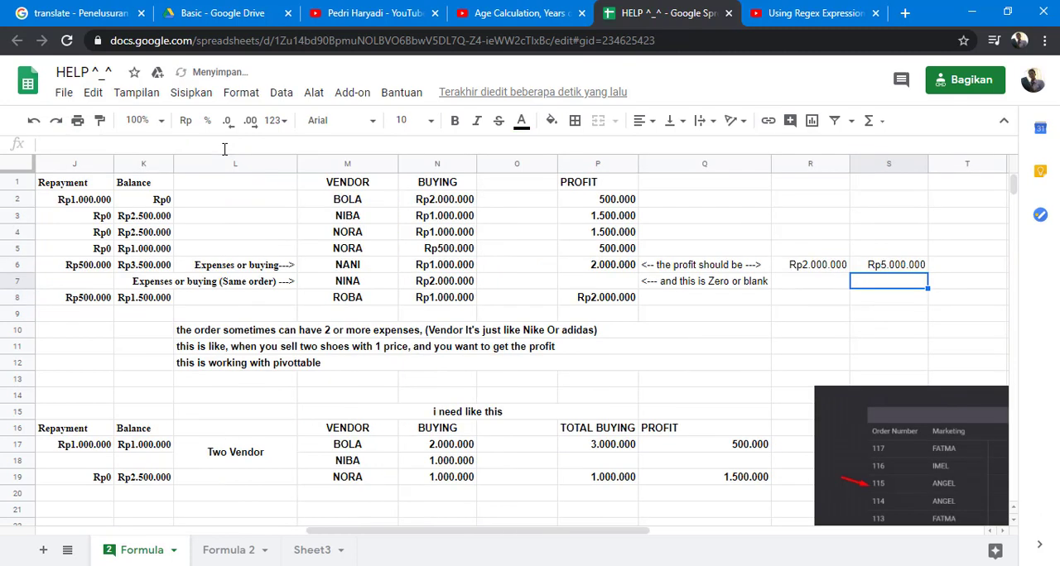
- Start a SUMIF formula in T6 and check its syntax help
key(Up)
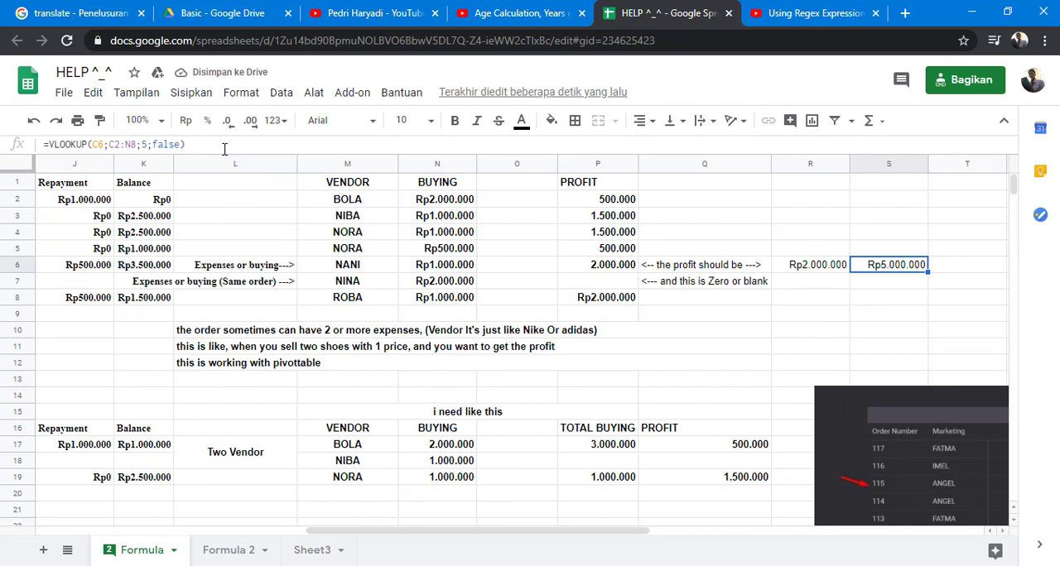
key(Right)
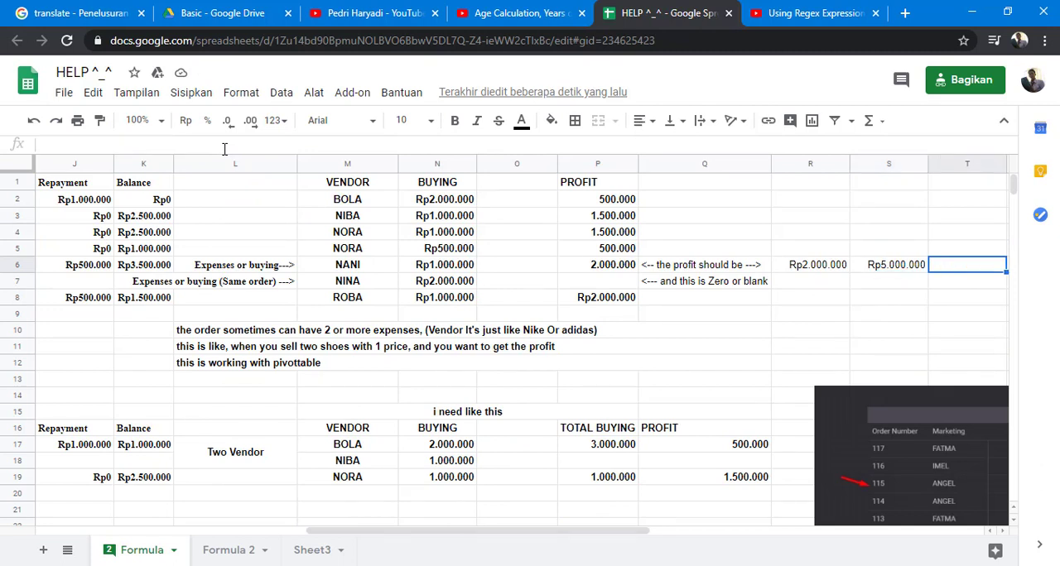
text(=sum)
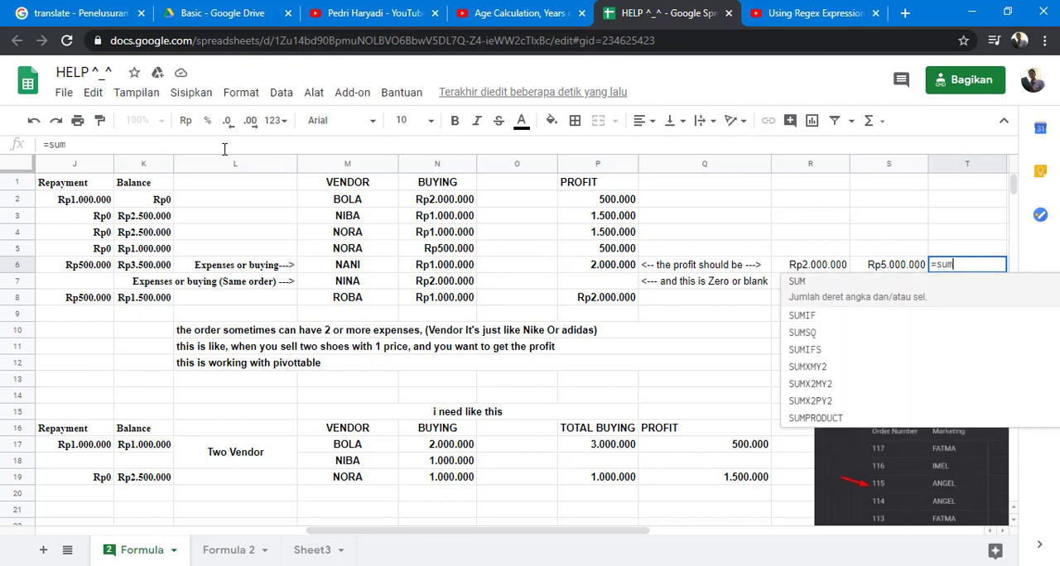
text(if)
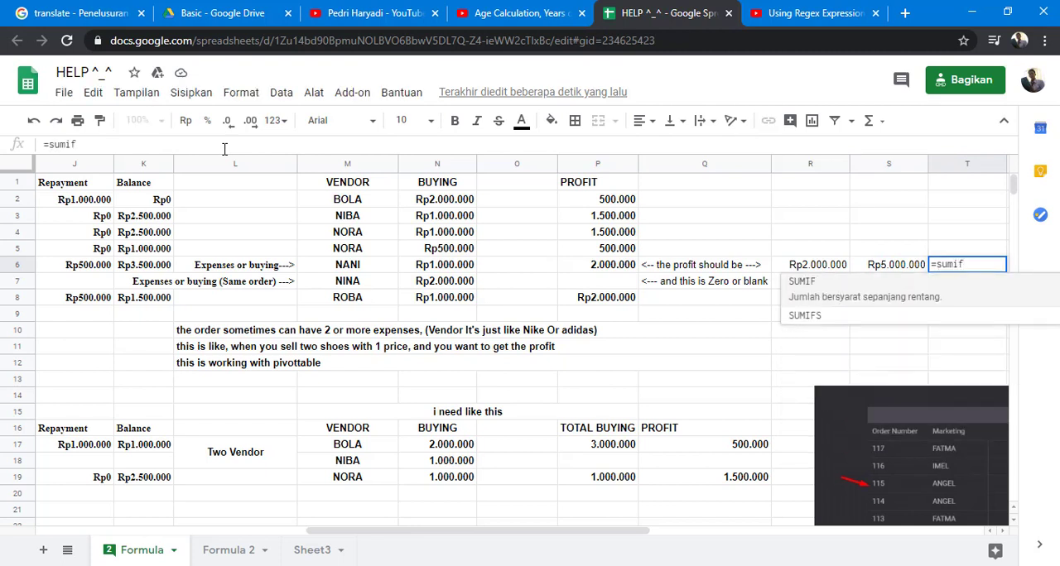
key(Tab)
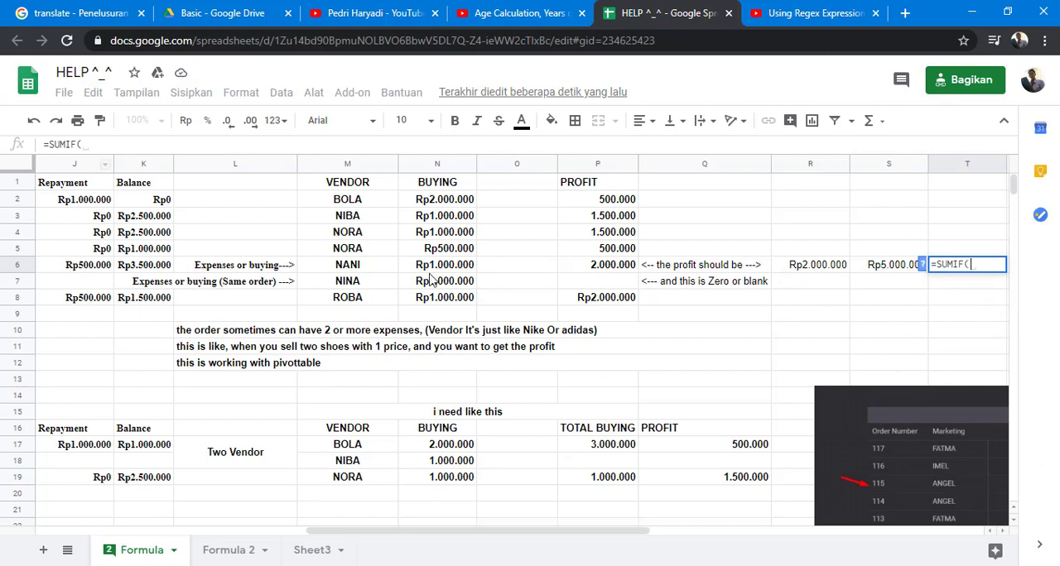
click(922, 265)
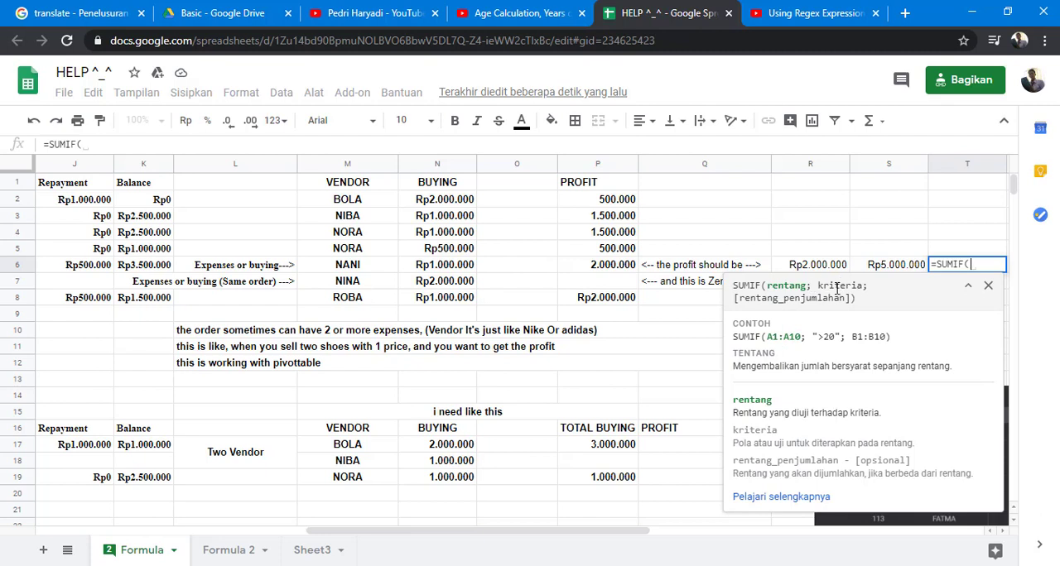
click(988, 286)
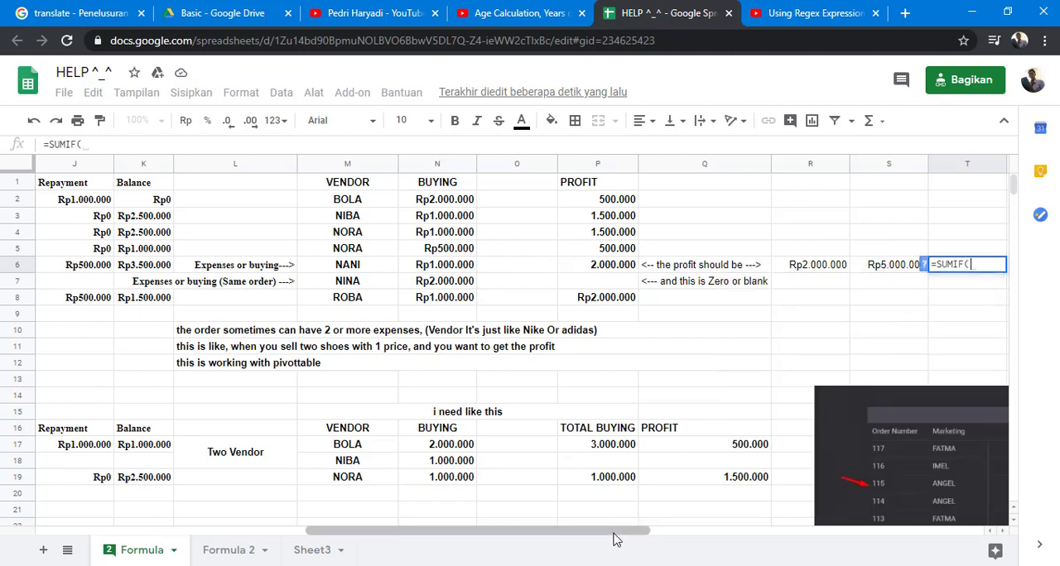
- Enter C2:N8 as the range and C6 as the criterion of the T6 SUMIF formula
drag(614, 539, 380, 536)
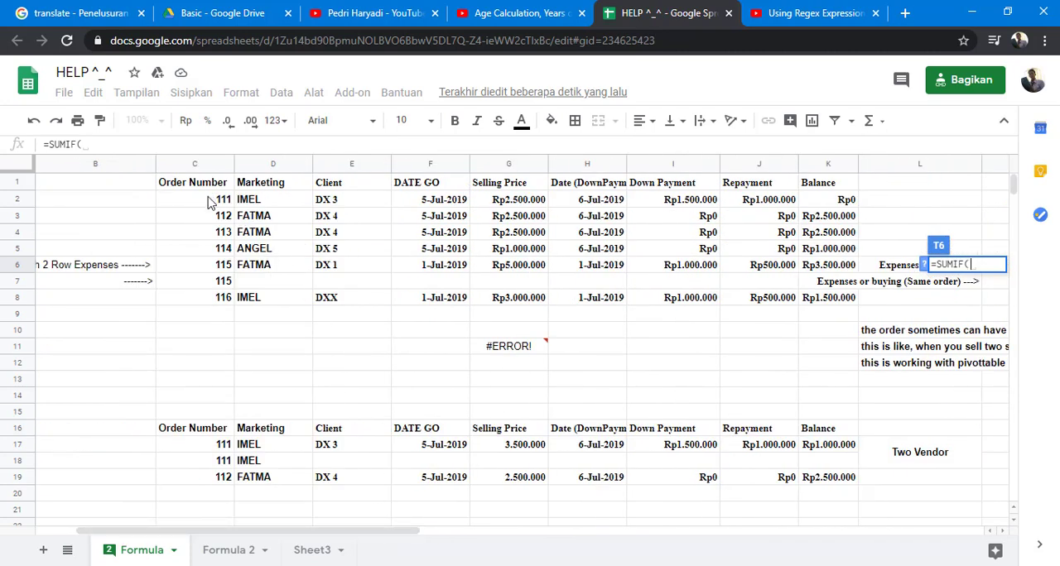
drag(209, 202, 1010, 307)
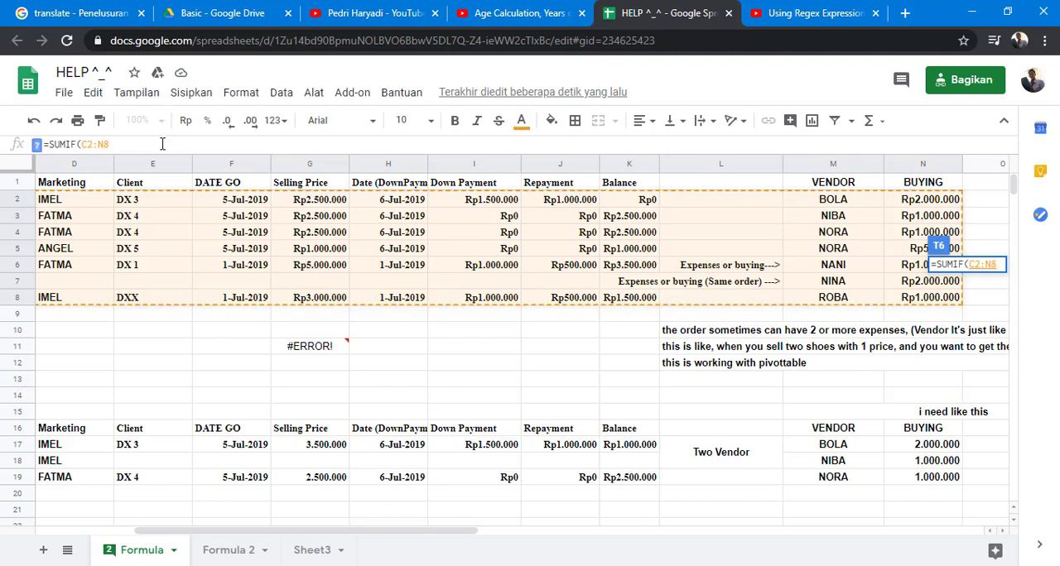
text(;)
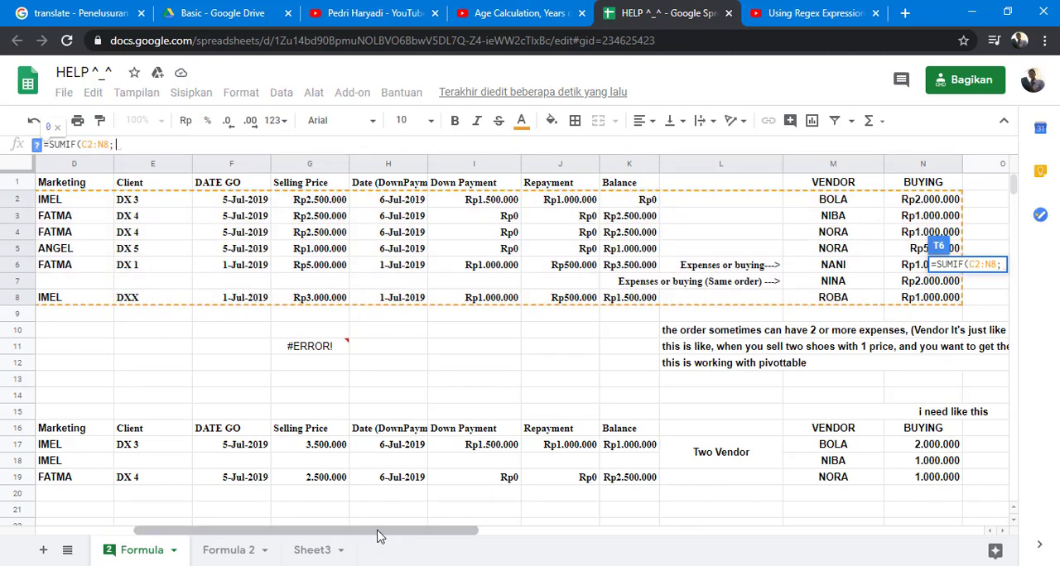
drag(379, 534, 356, 534)
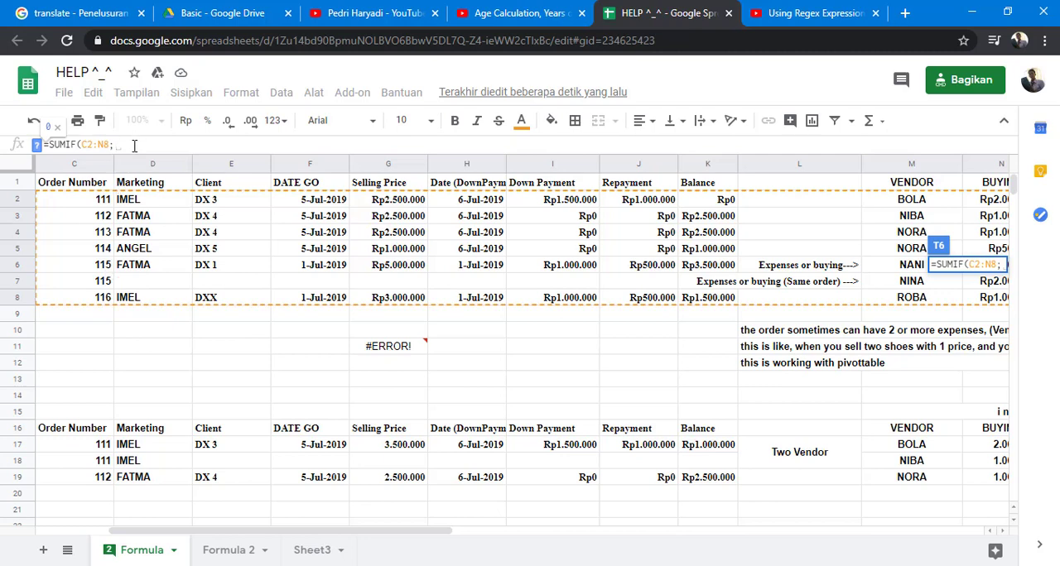
text(C6)
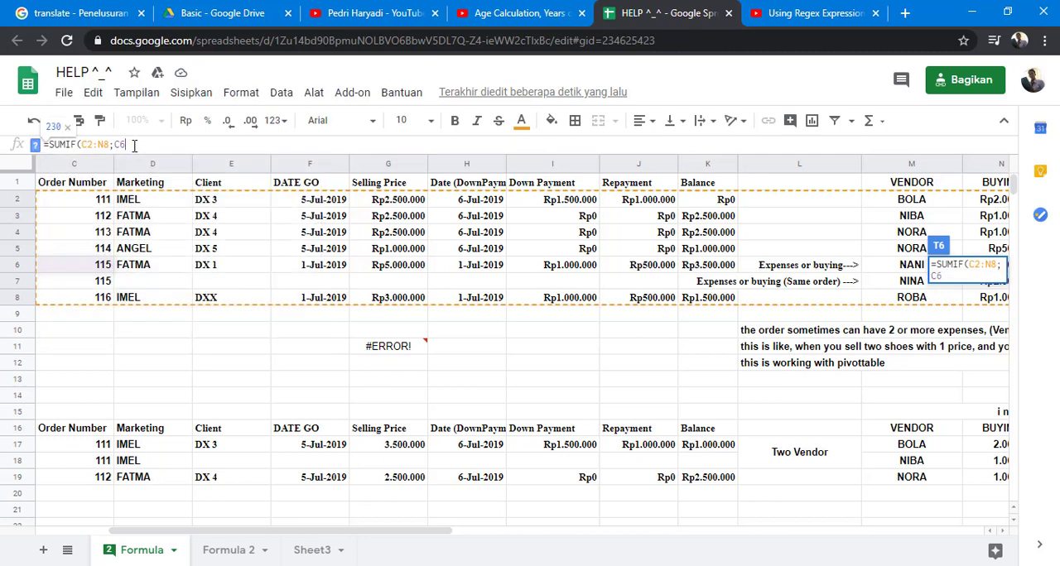
text(;)
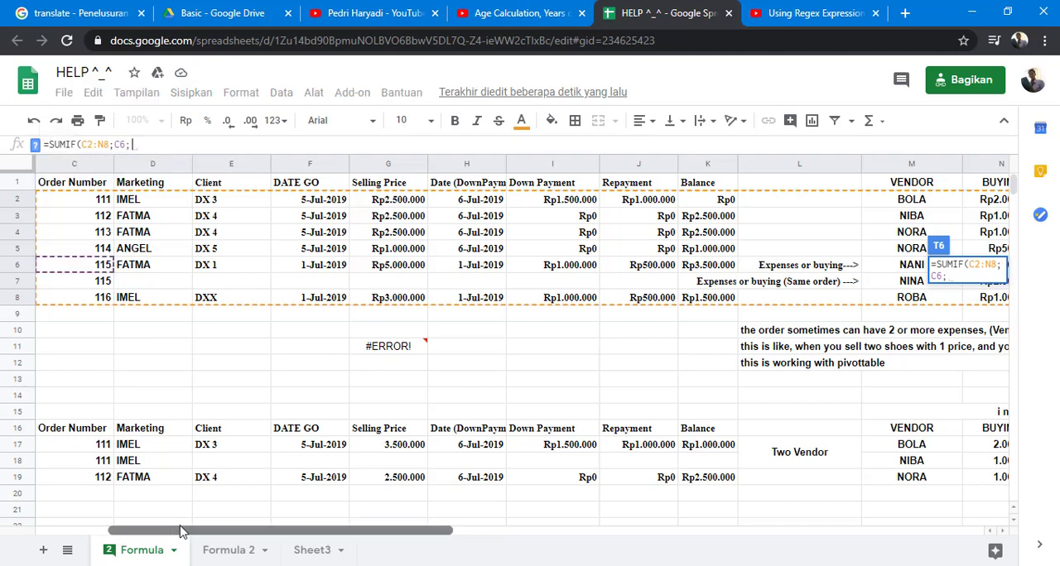
- Complete the T6 SUMIF formula with the buying cells N2:N8 as the sum range
drag(173, 534, 328, 543)
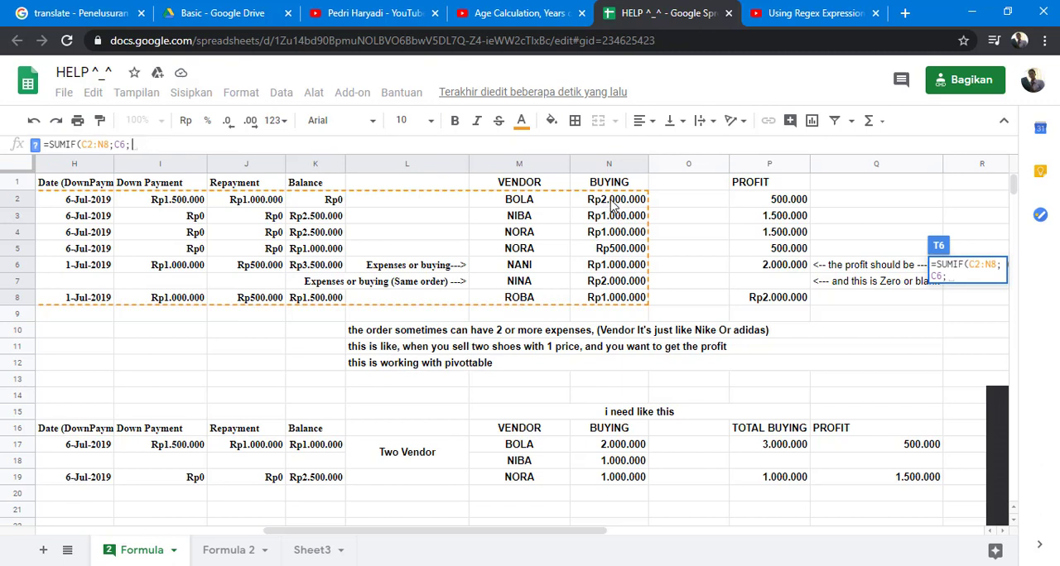
drag(613, 204, 606, 301)
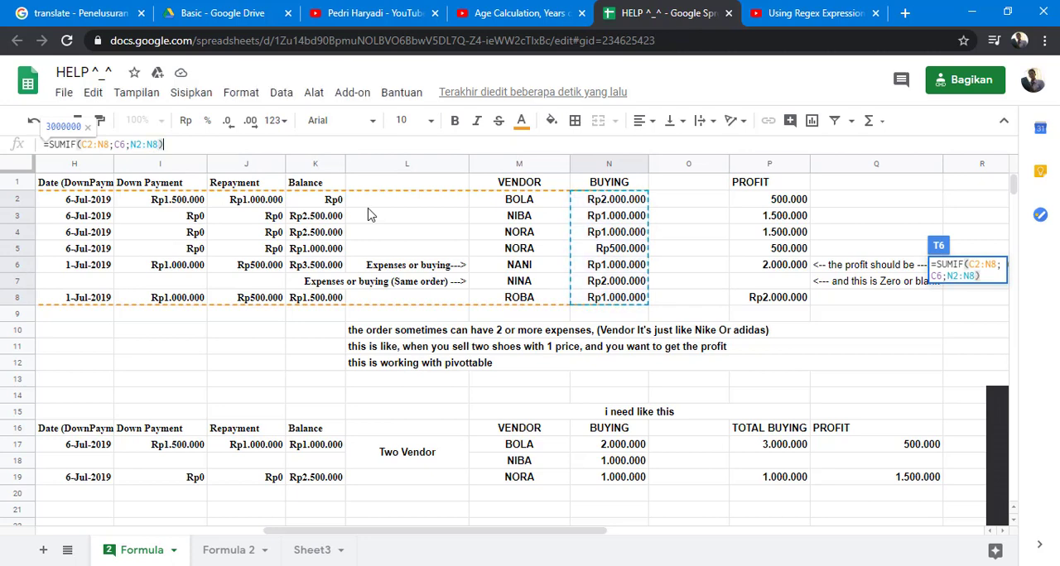
key(Tab)
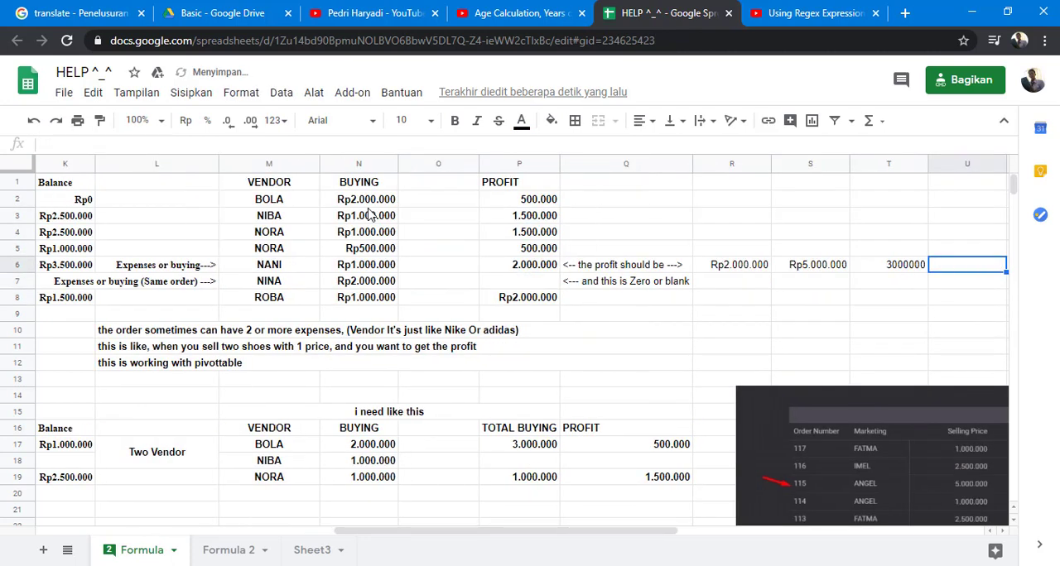
- Enter the formula =S6-T6 in U6 to subtract the total buying from the selling price
text(=)
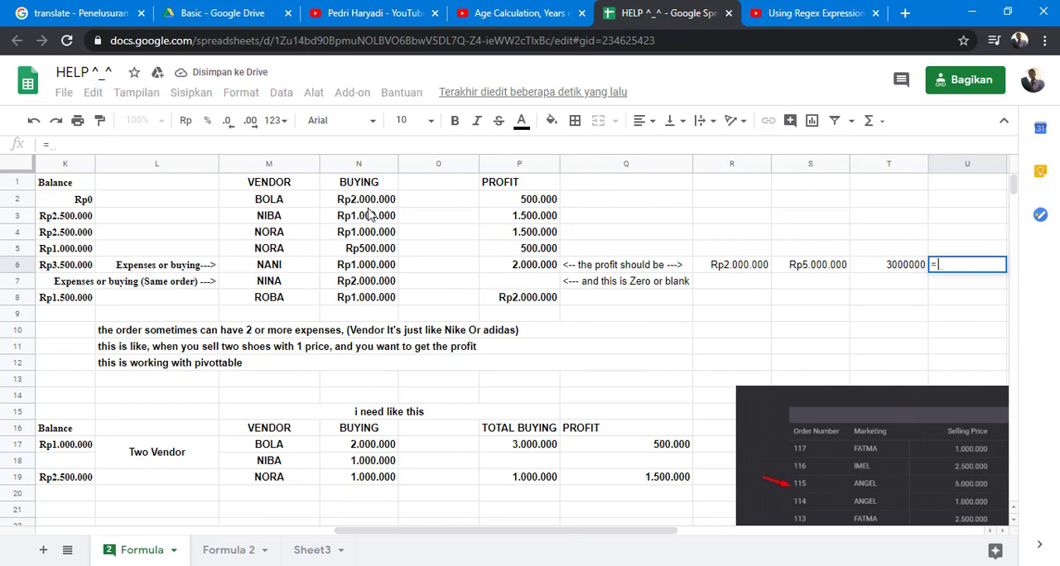
click(803, 269)
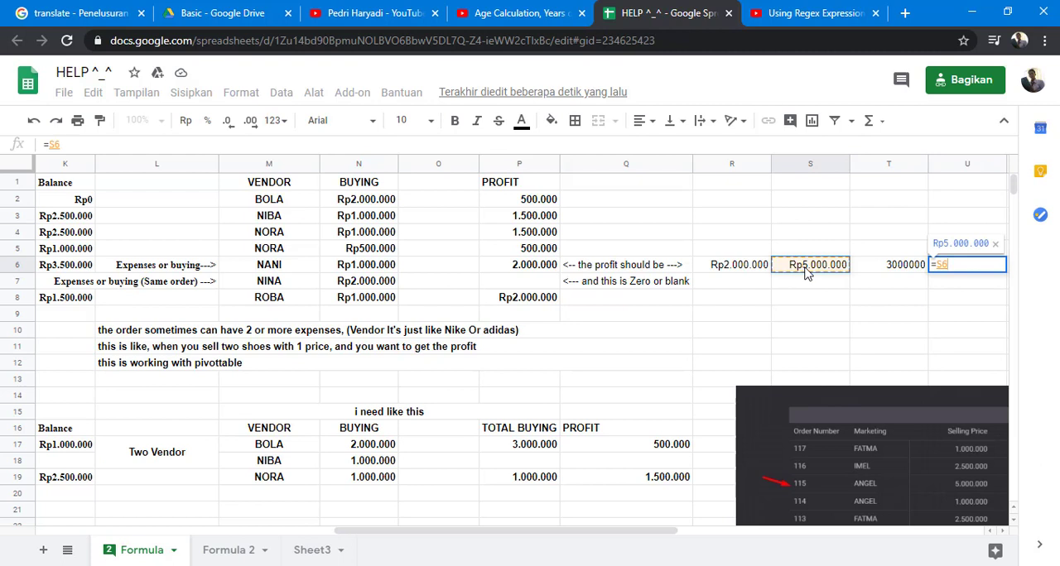
click(247, 143)
text(-)
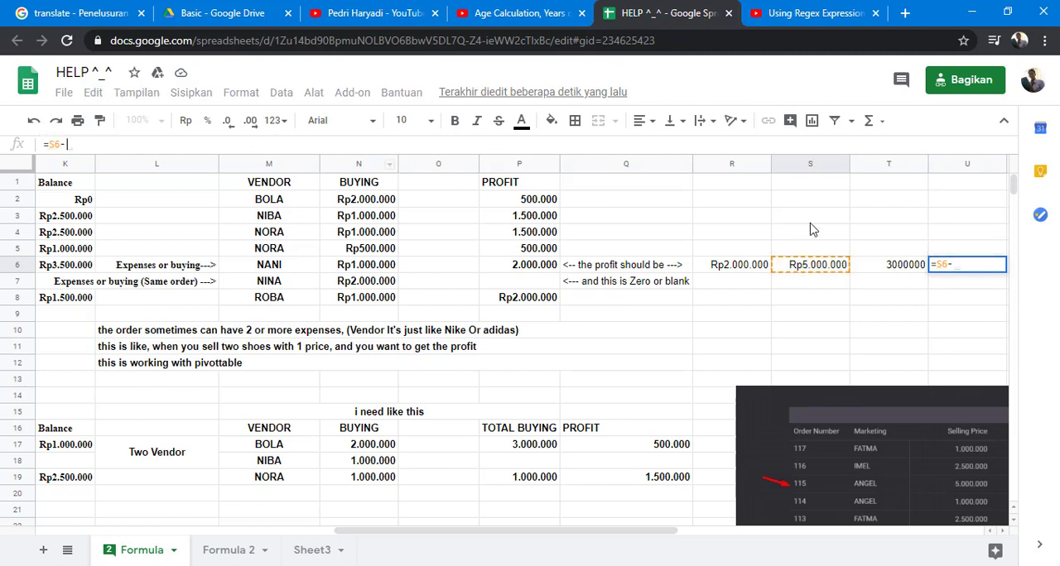
click(880, 275)
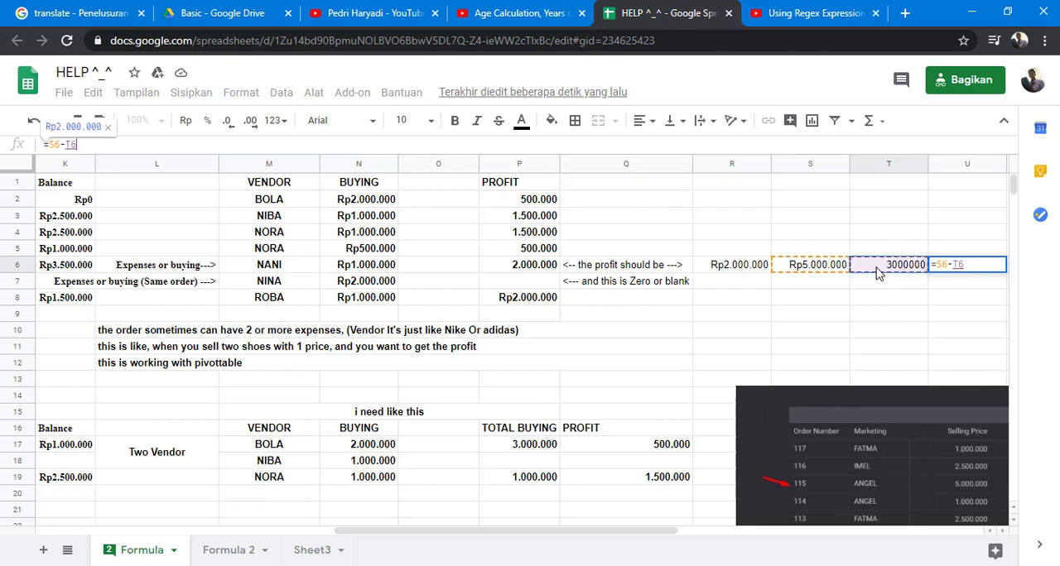
key(Return)
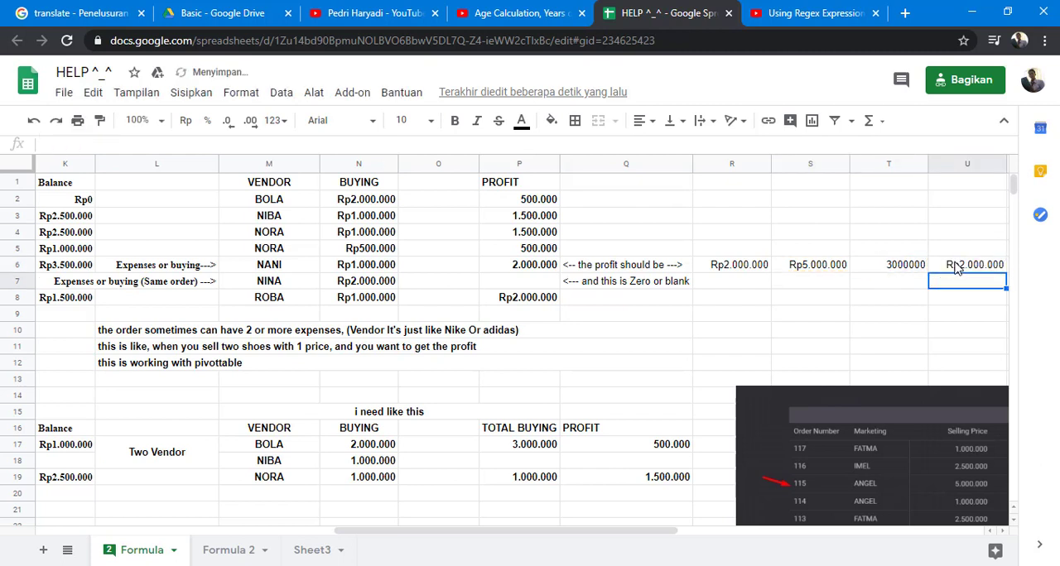
- Make the lookup range in the S6 VLOOKUP formula absolute as $C$2:$N$8
click(923, 274)
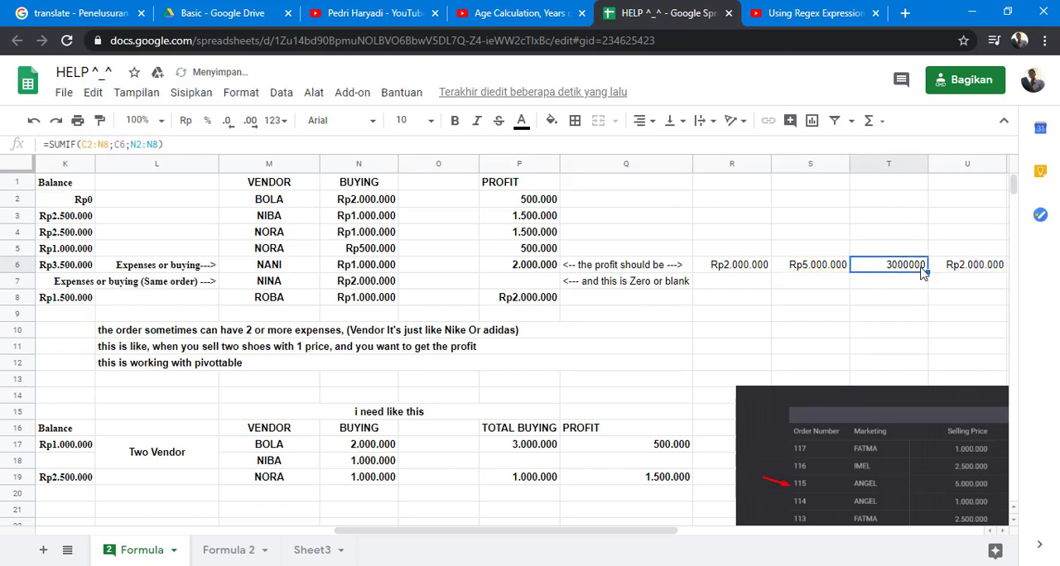
click(829, 273)
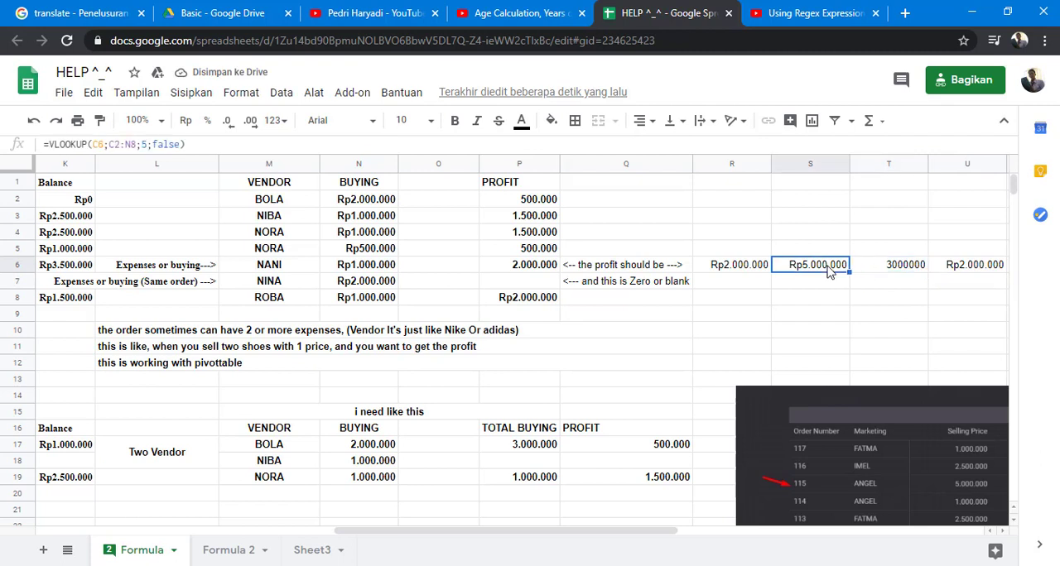
click(107, 145)
drag(115, 145, 137, 146)
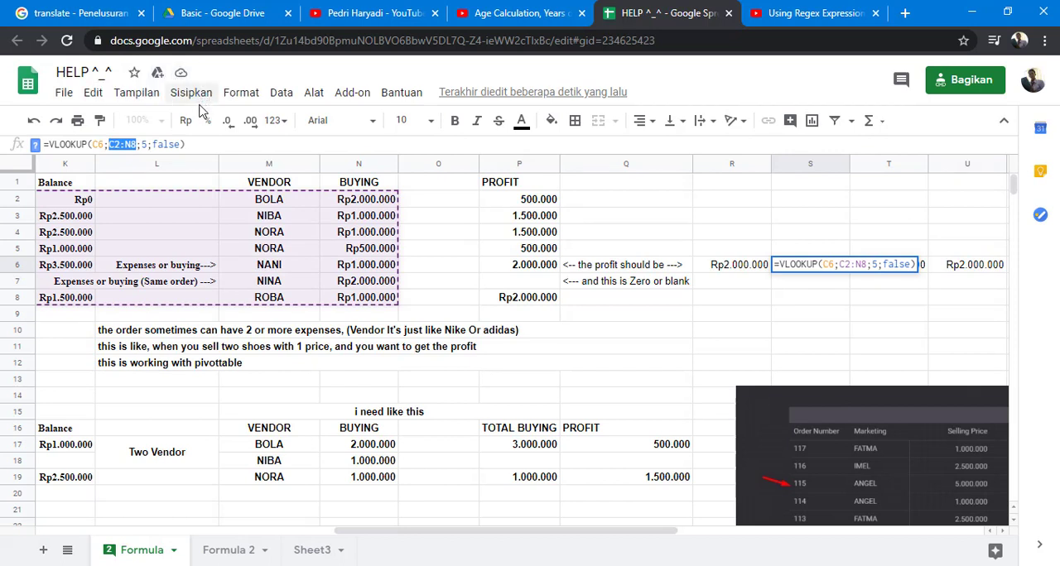
key(F4)
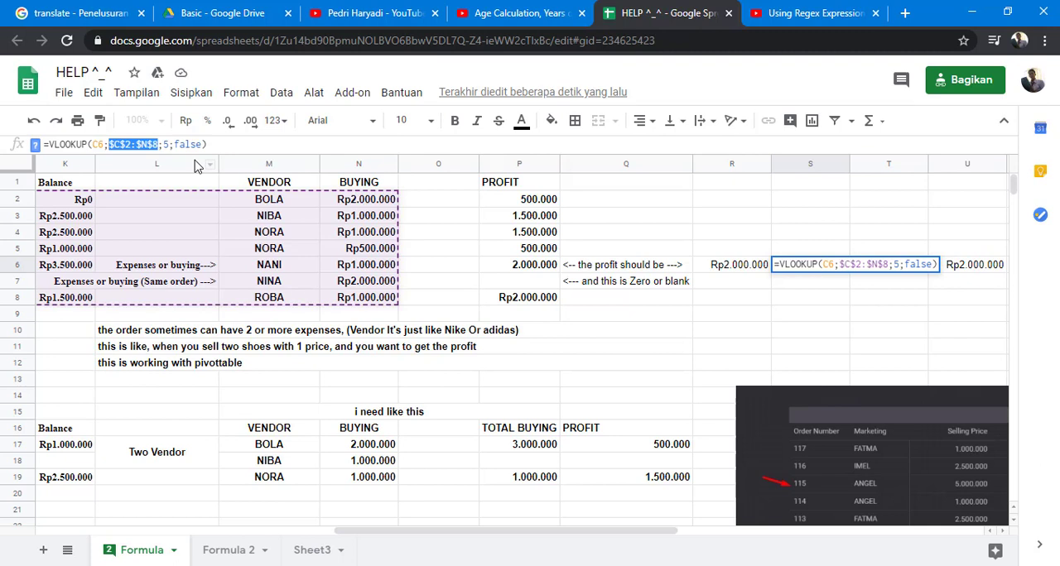
key(Tab)
- Make both ranges in the T6 SUMIF formula absolute as $C$2:$N$8 and $N$2:$N$8
click(981, 265)
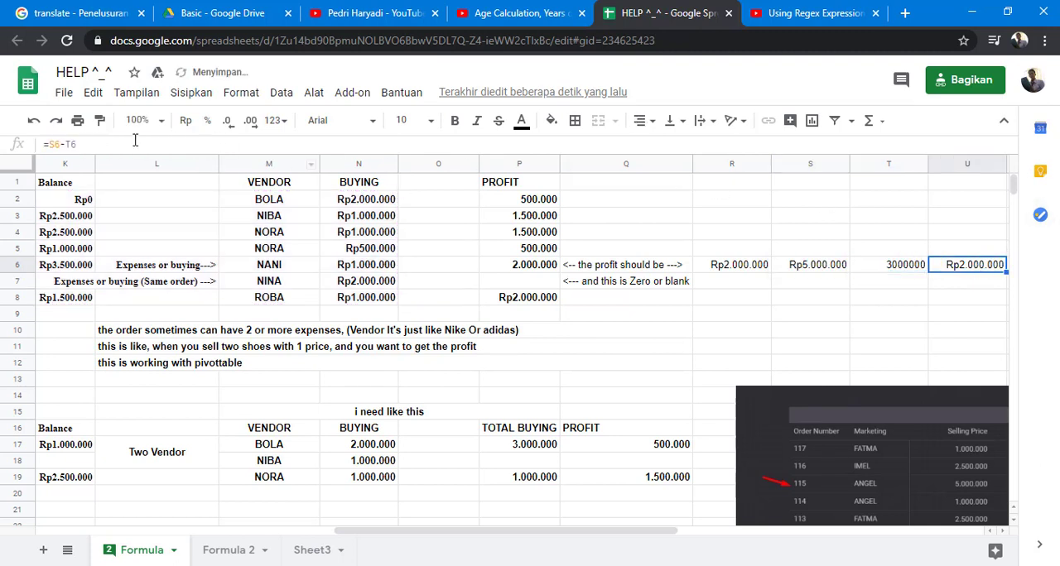
click(910, 265)
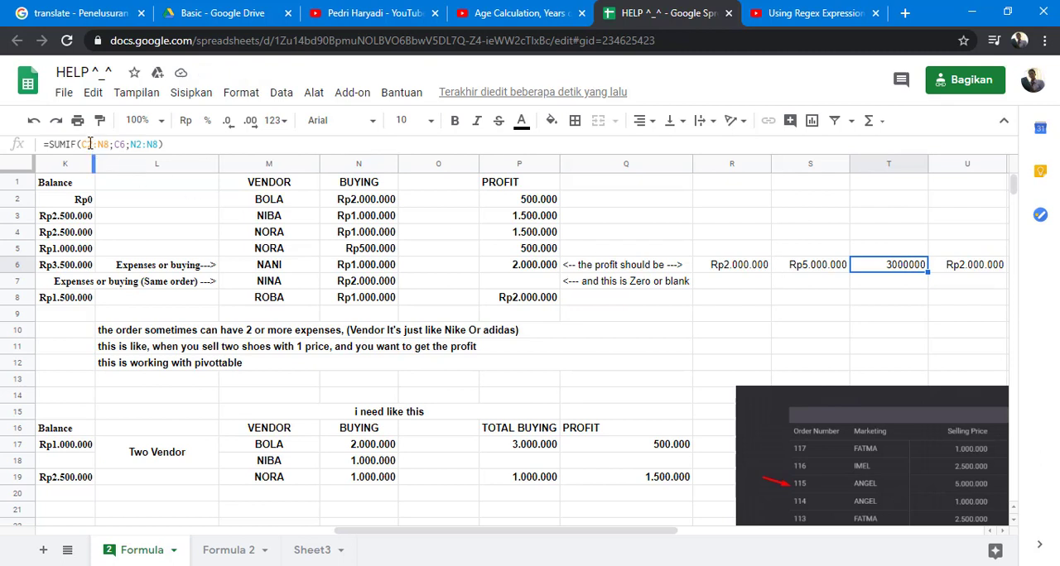
click(81, 145)
drag(81, 145, 182, 144)
key(F4)
key(F4)
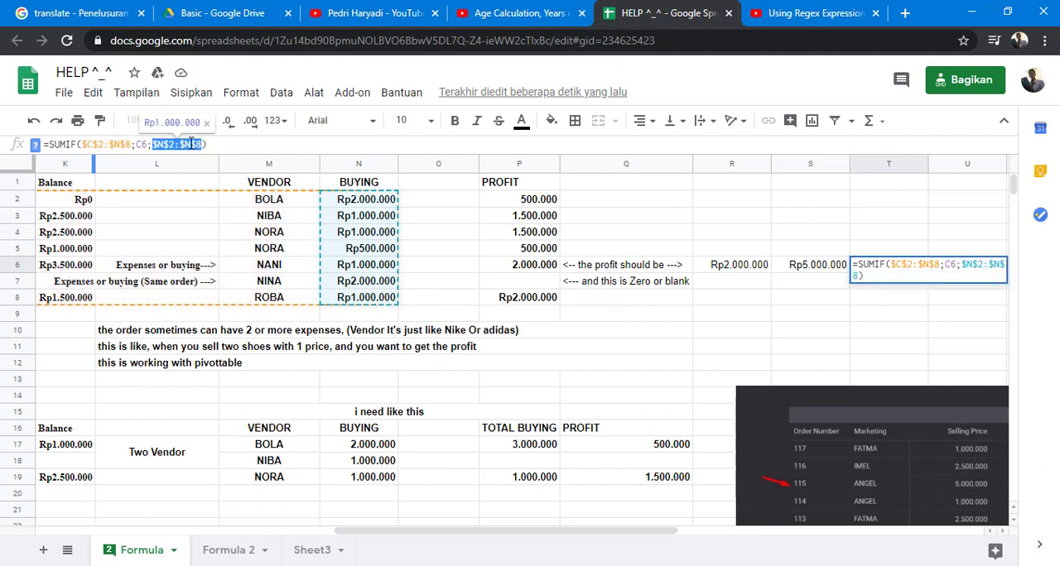
key(Return)
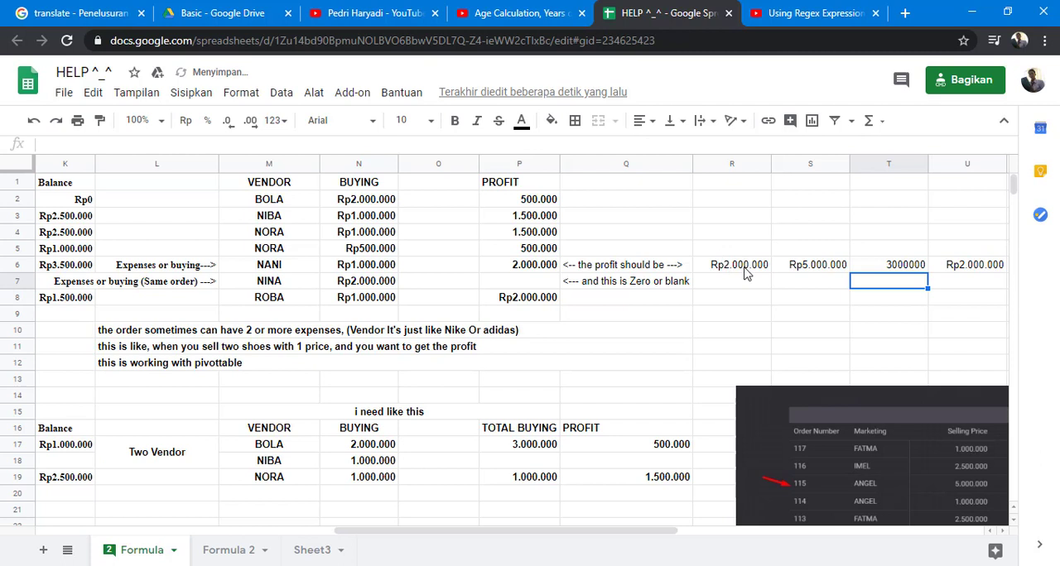
- Fill the formulas in R6:U6 down into row 7 and check the profit formula in U7
click(751, 272)
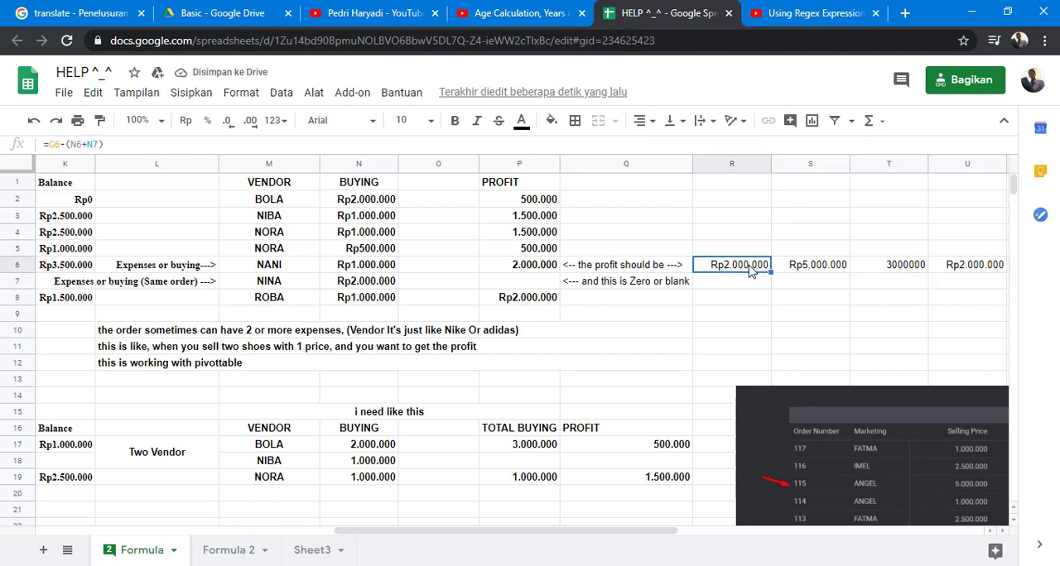
key(Right)
key(Right)
key(Right)
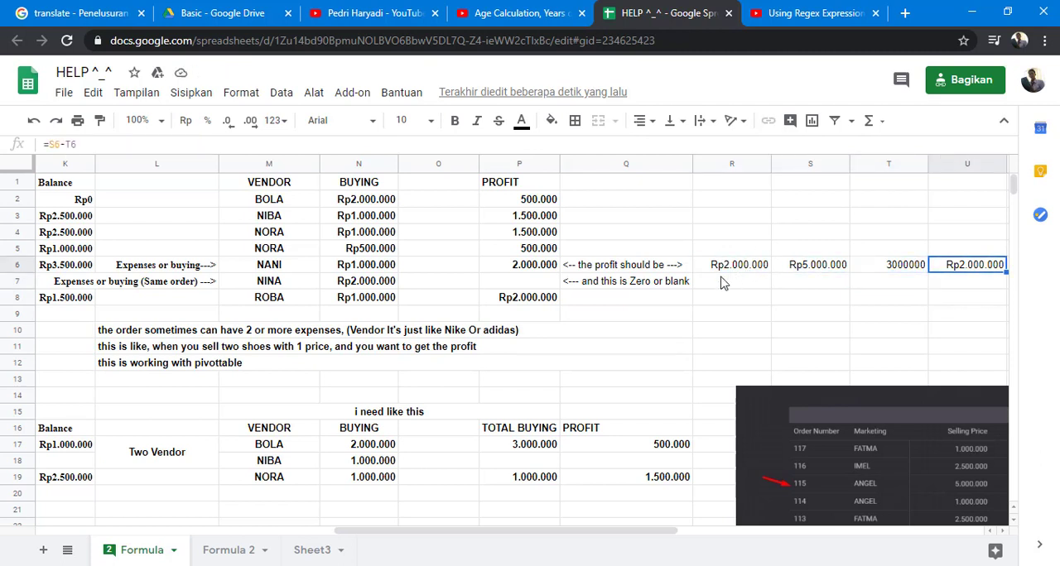
drag(740, 269, 1007, 292)
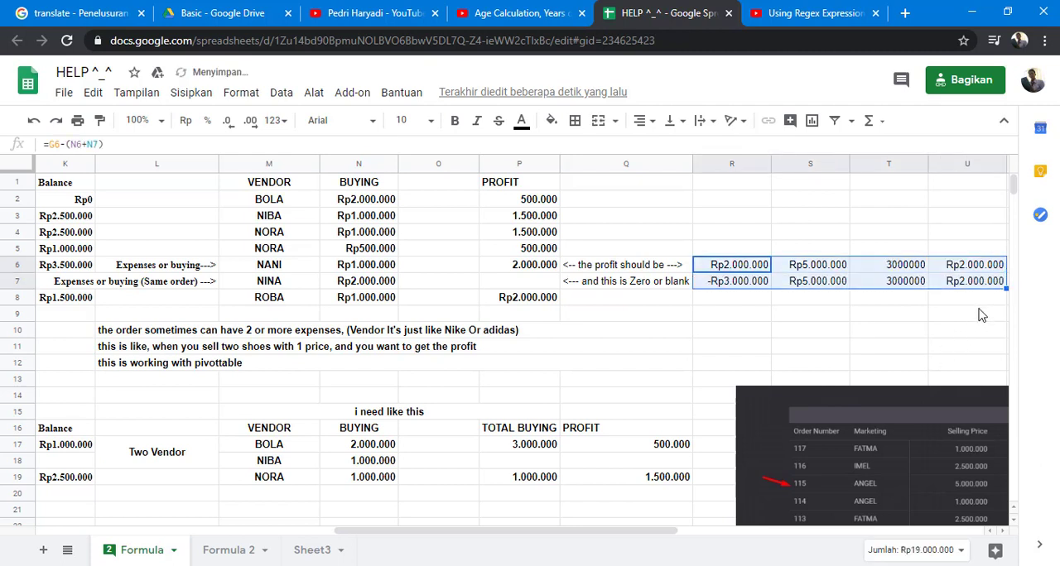
click(974, 284)
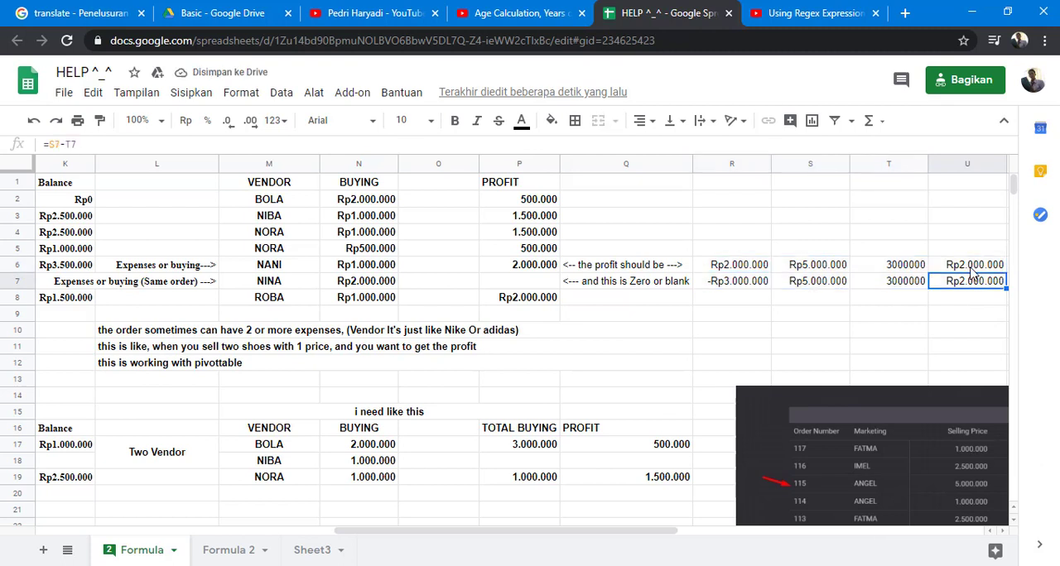
- Start wrapping the U6 subtraction in an IF function and look up the column holding the selling price
click(969, 266)
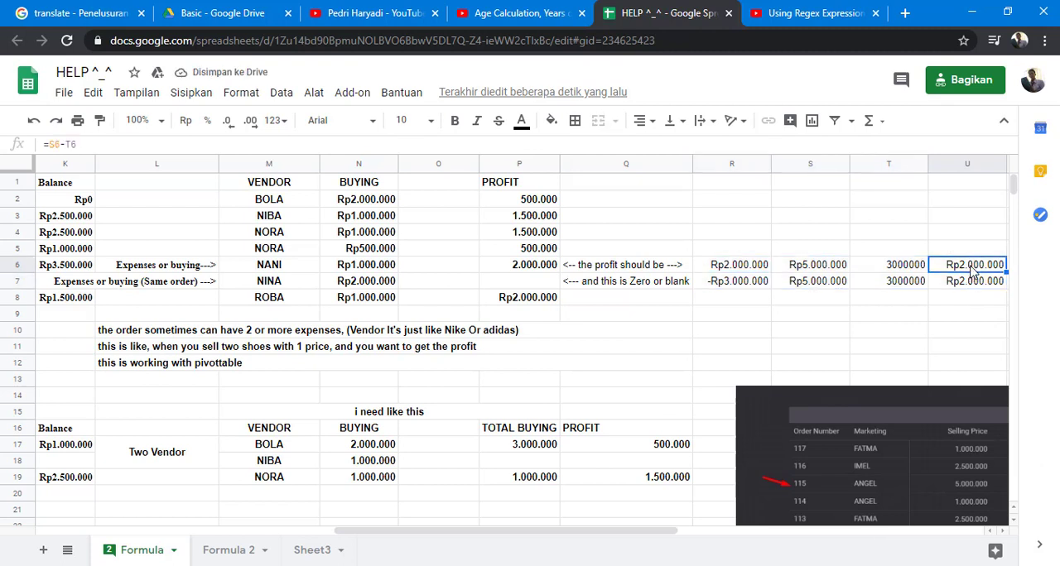
click(51, 145)
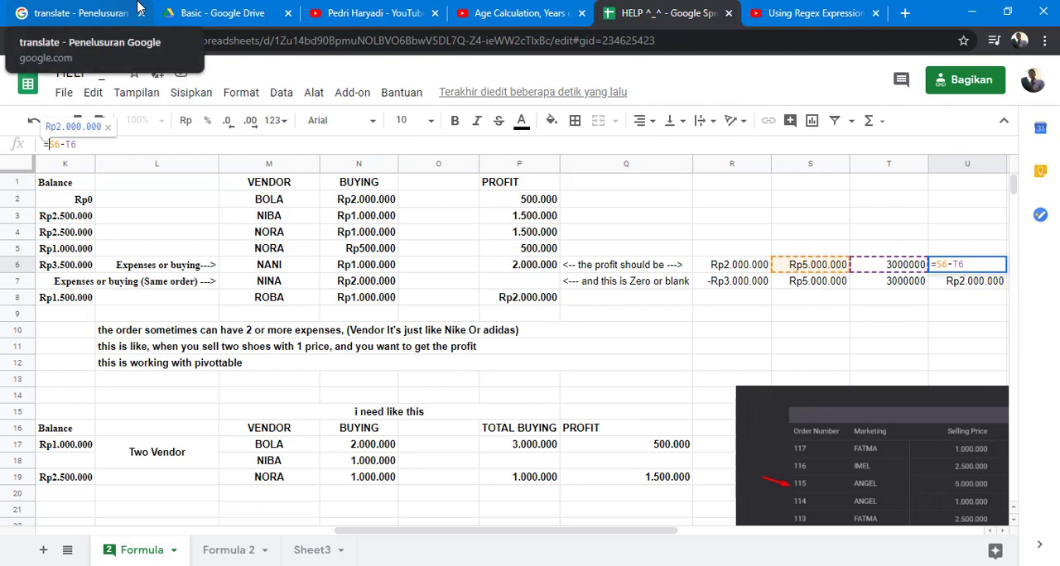
text(if)
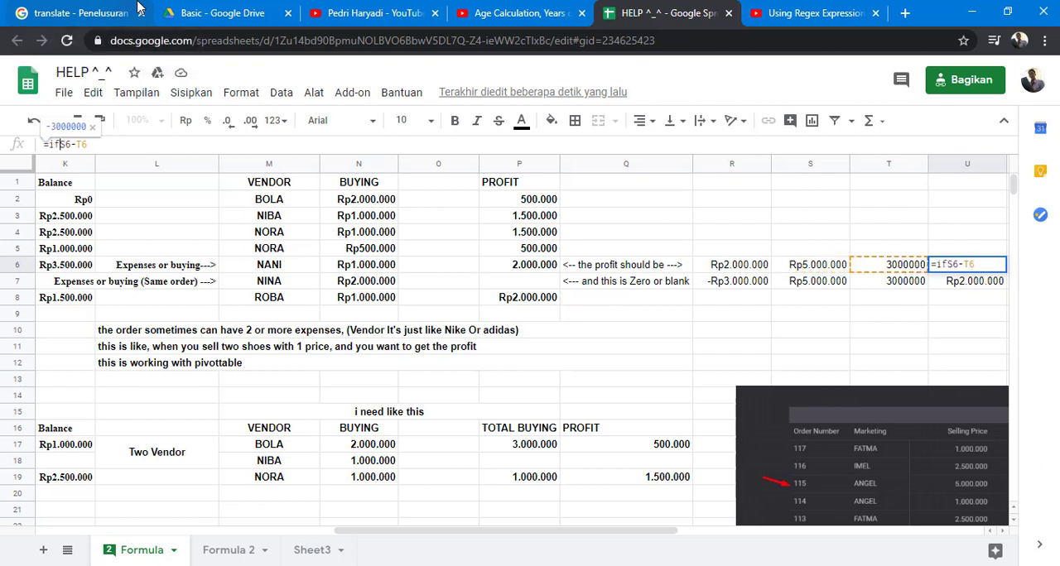
text(()
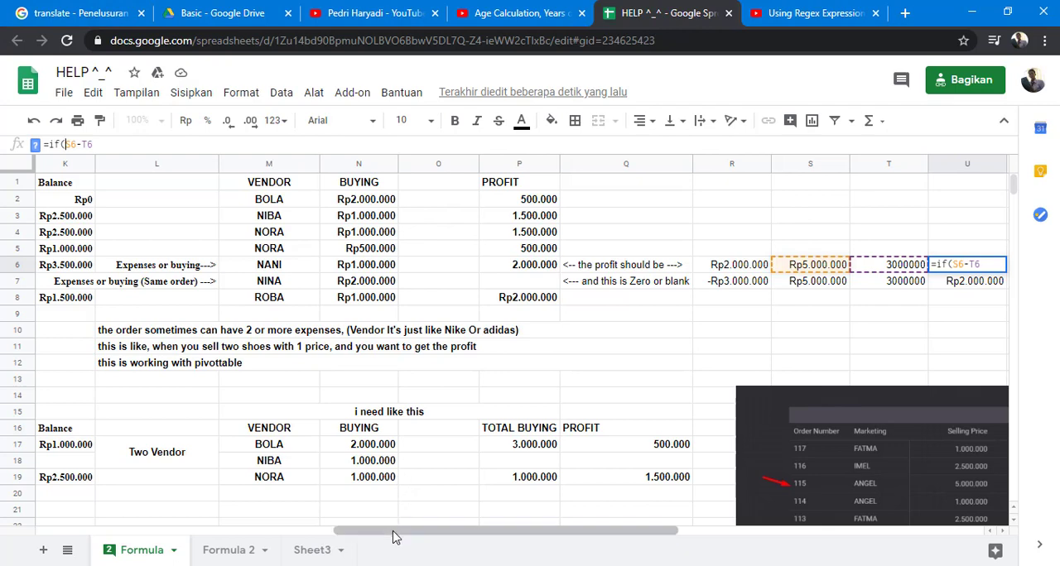
drag(395, 536, 237, 545)
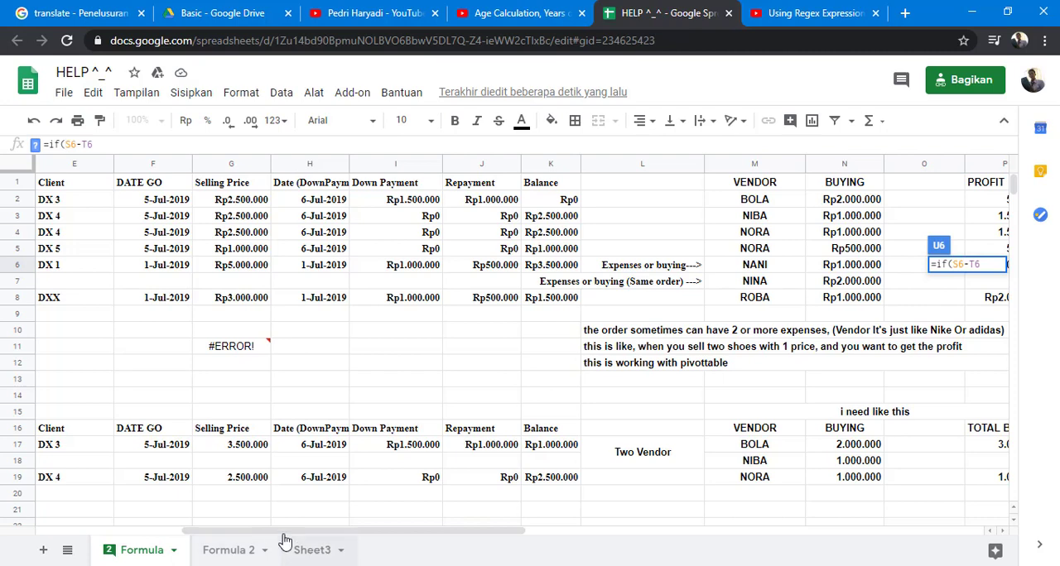
drag(284, 532, 575, 534)
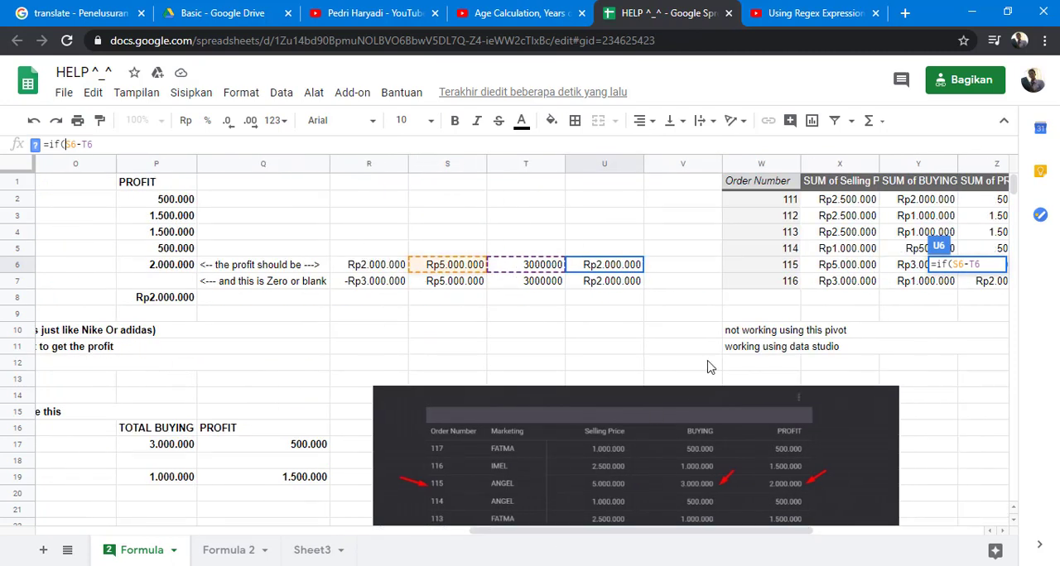
- Complete the U6 formula as =if(G7="";"";S6-T6)
click(954, 263)
text(G7)
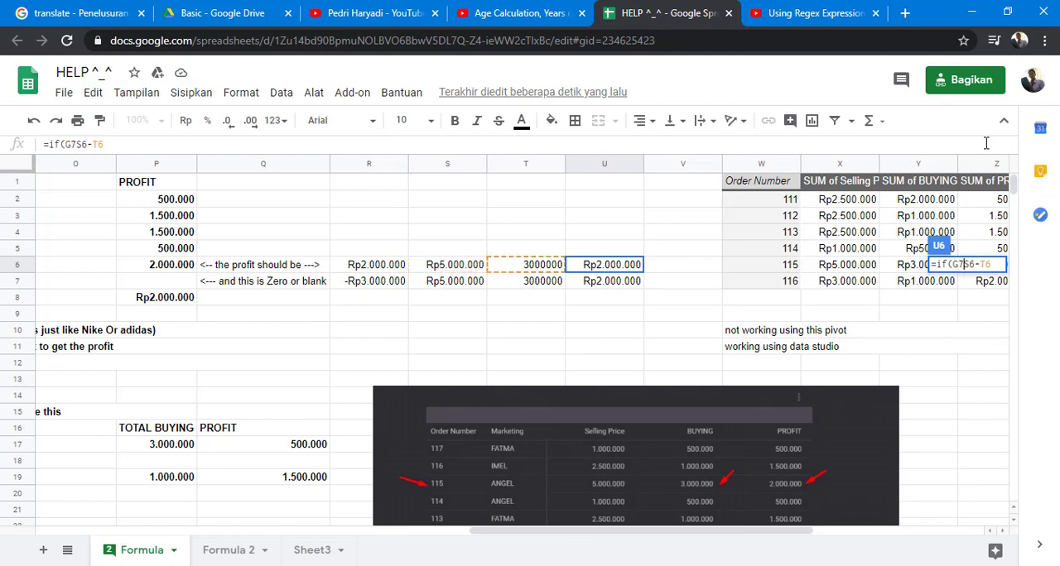
text(="")
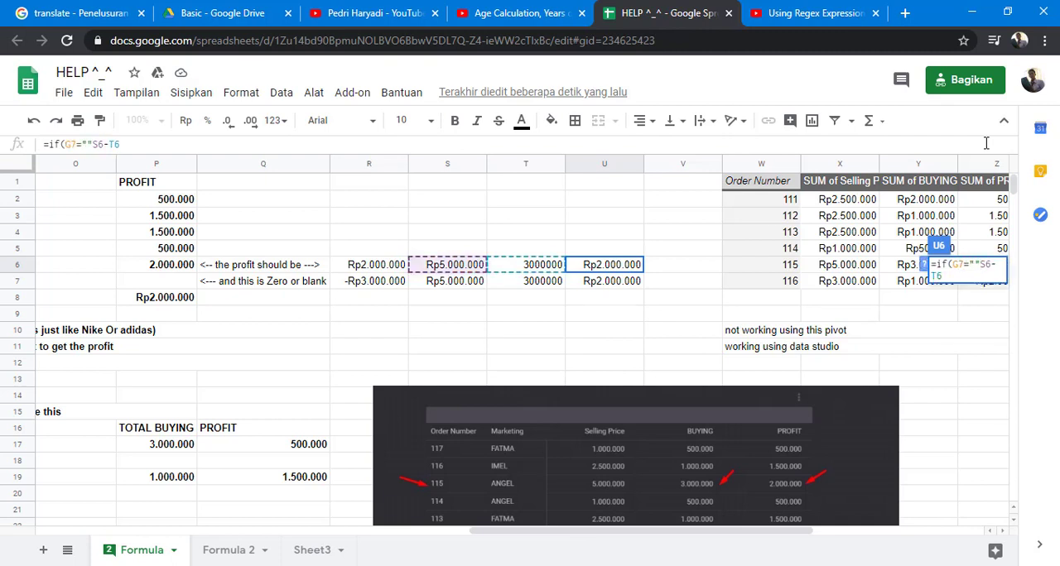
text(;"")
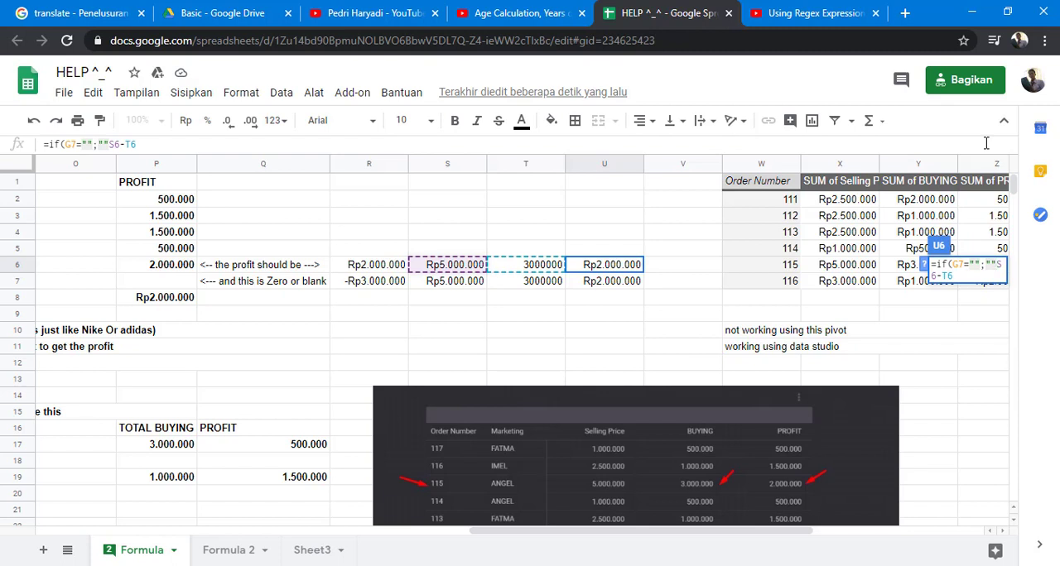
text(;)
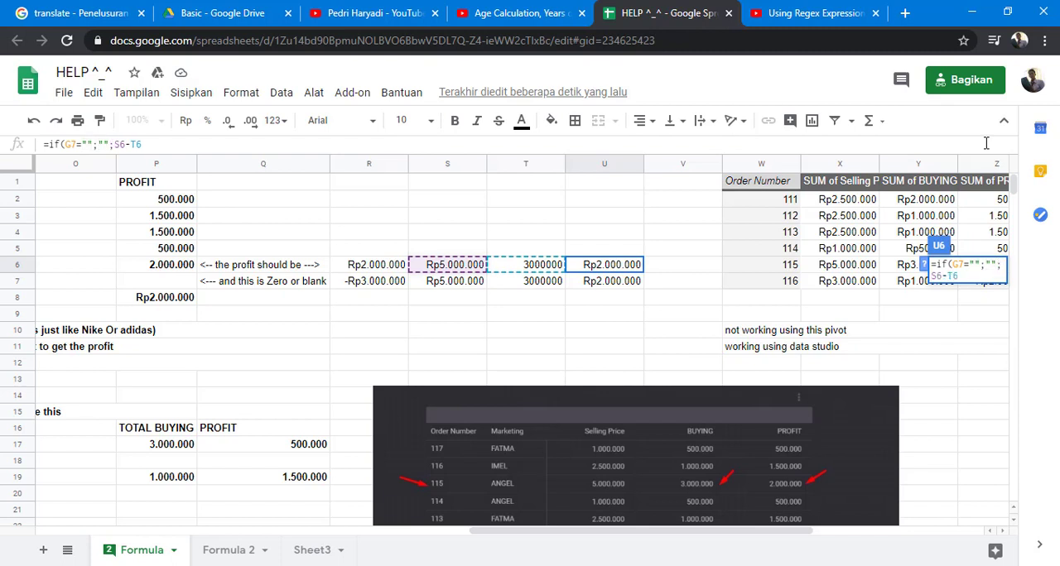
key(Return)
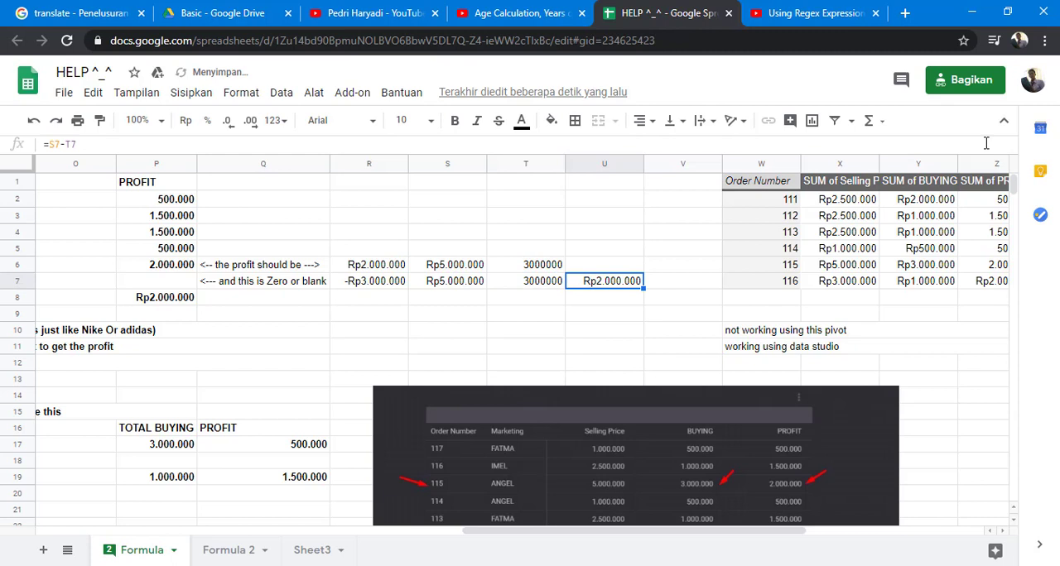
- Correct the blank test in the U6 formula to reference G6, giving =if(G6="";"";S6-T6)
key(Up)
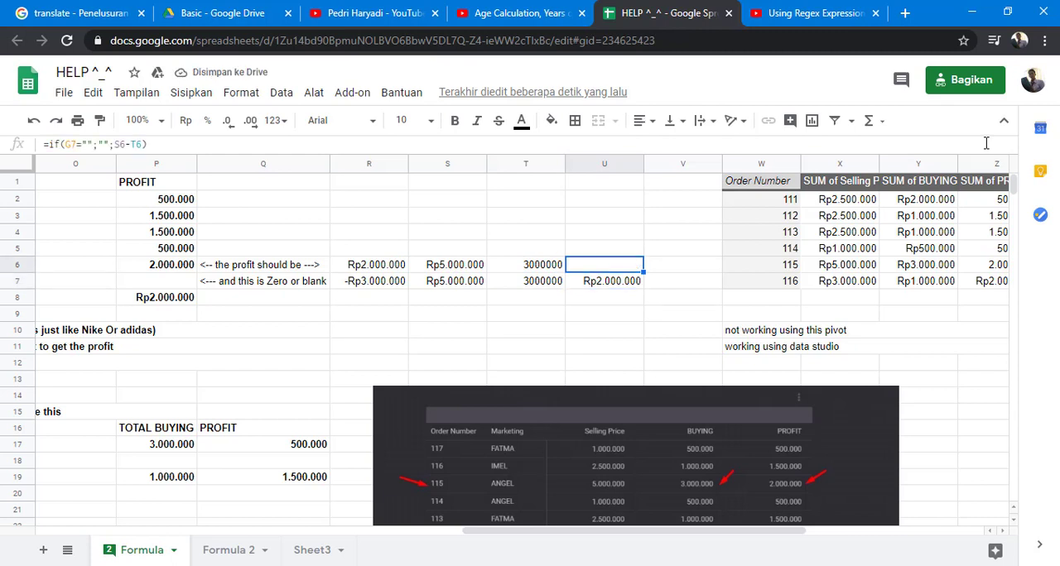
key(Left)
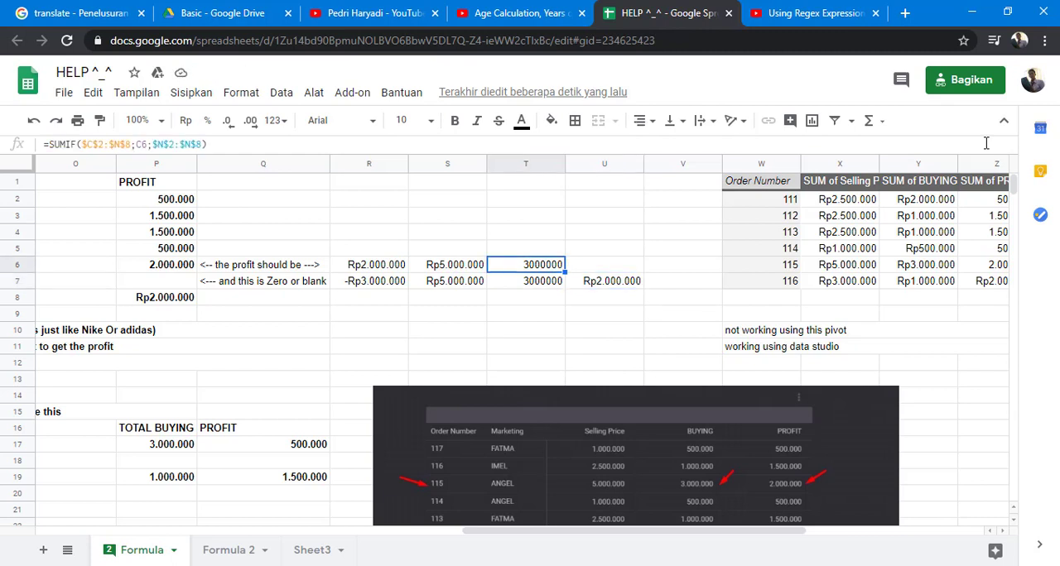
key(Right)
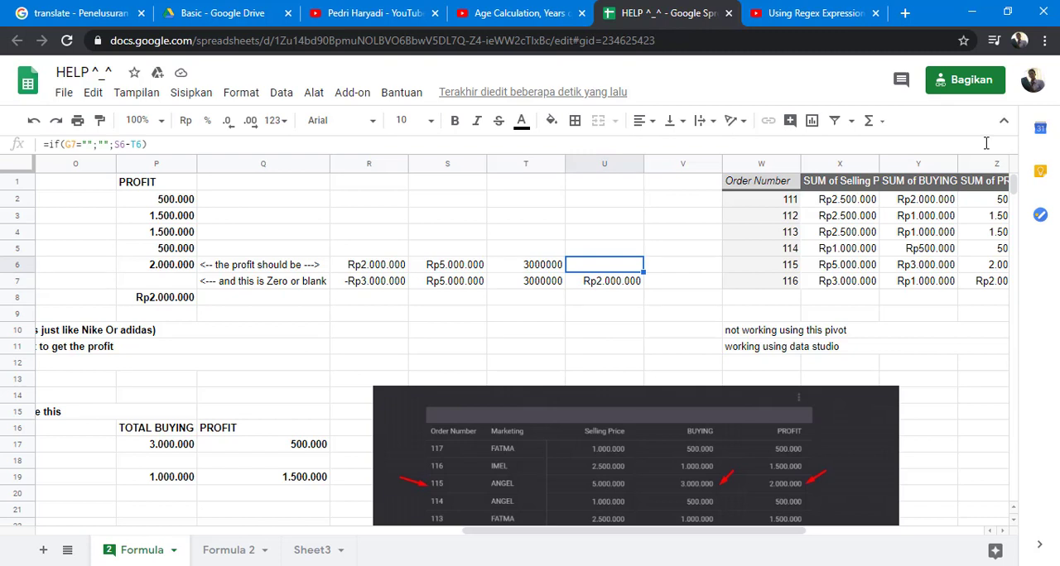
click(80, 144)
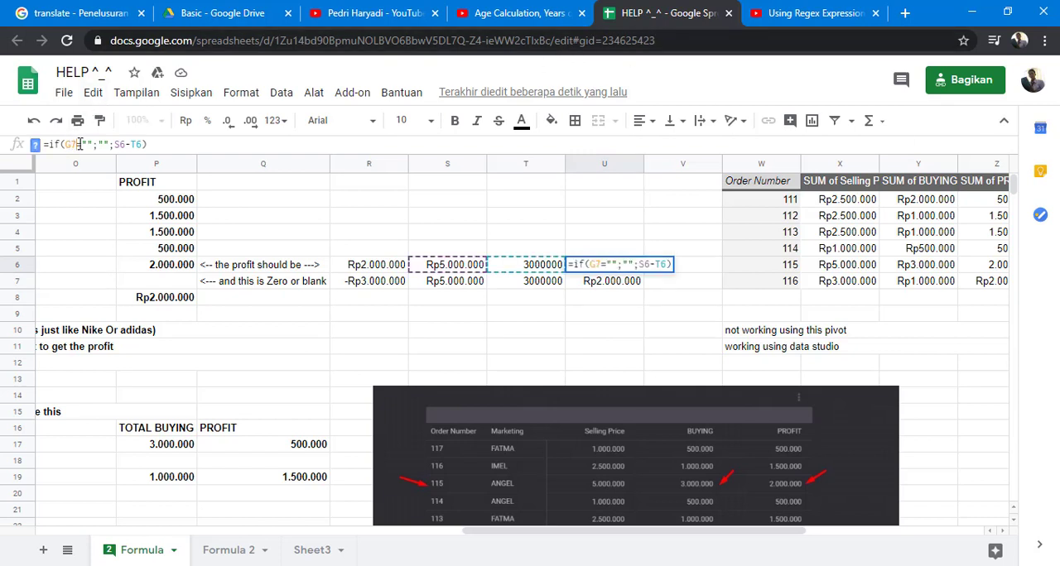
key(BackSpace)
text(6)
key(Return)
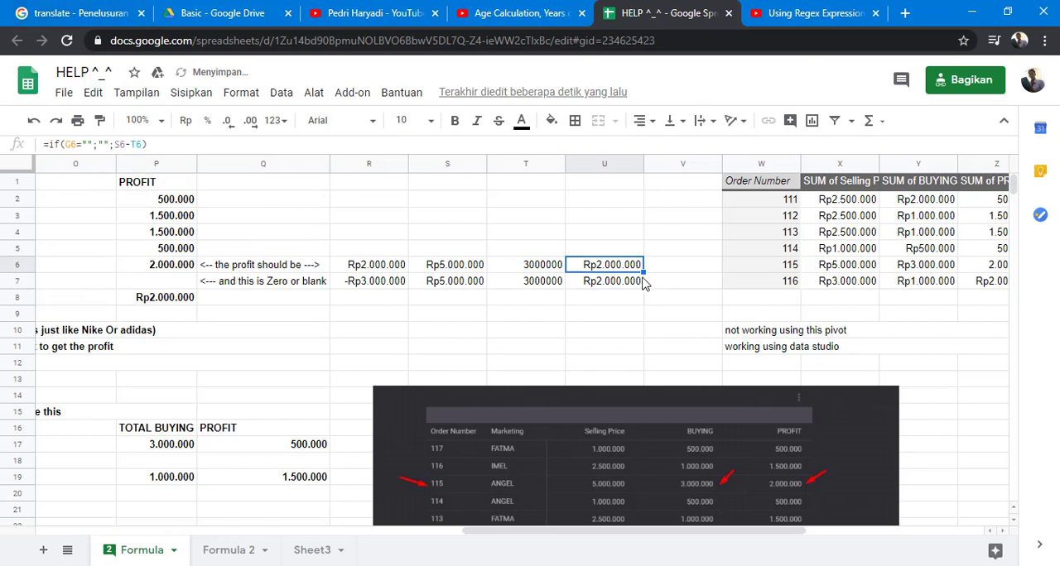
- Fill the formulas in R6:U6 down into row 7
click(381, 269)
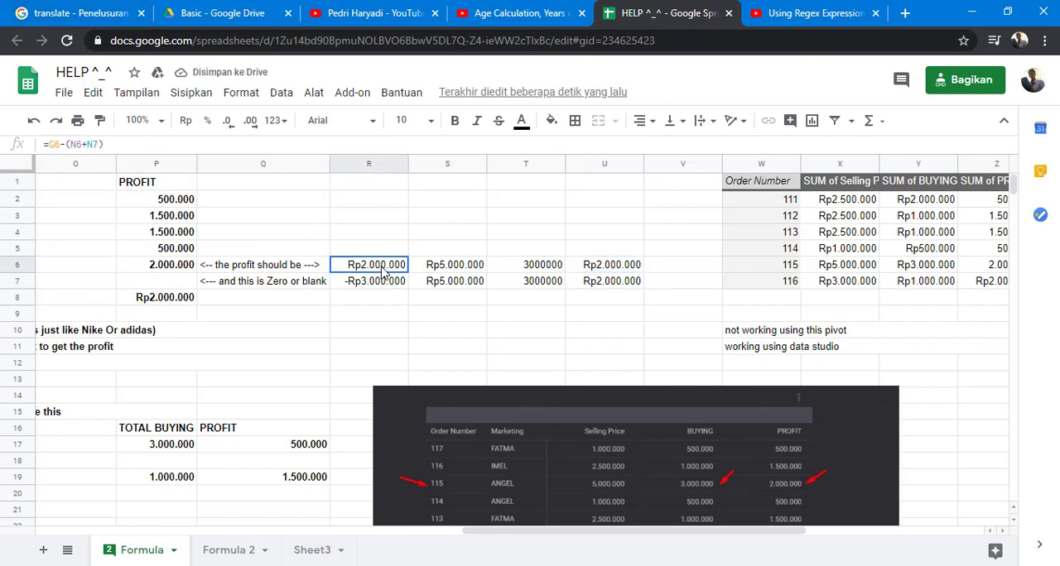
shift+click(635, 264)
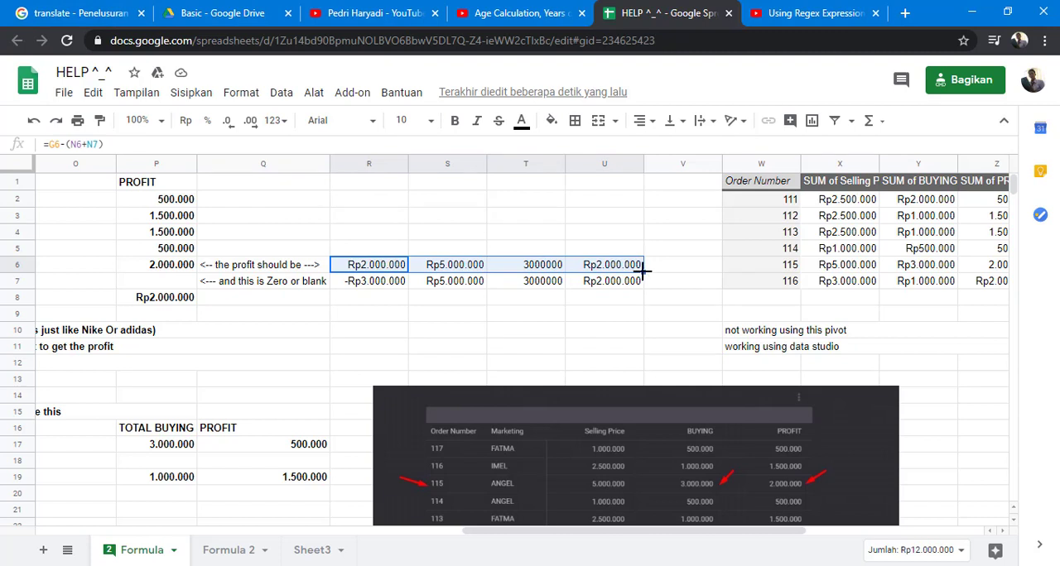
drag(642, 271, 639, 286)
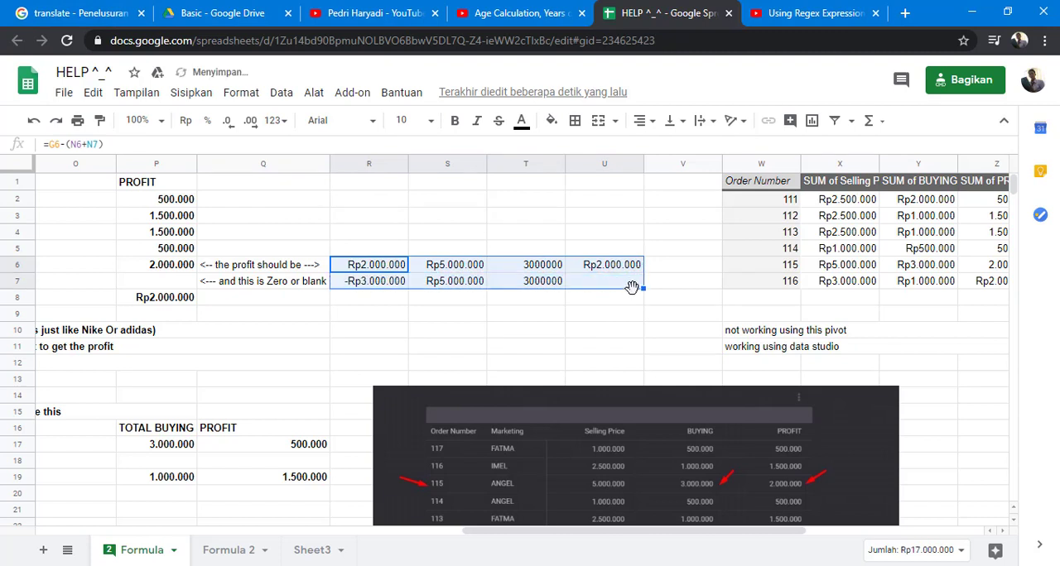
click(633, 270)
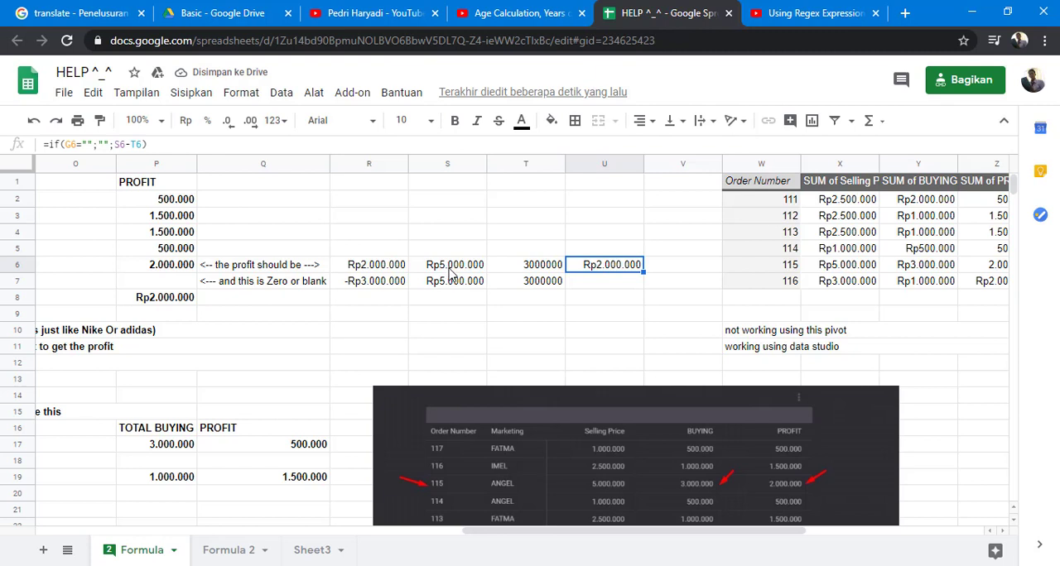
- Copy the formulas in S6:U6 to S2 and fill them down through row 8
drag(460, 272, 593, 271)
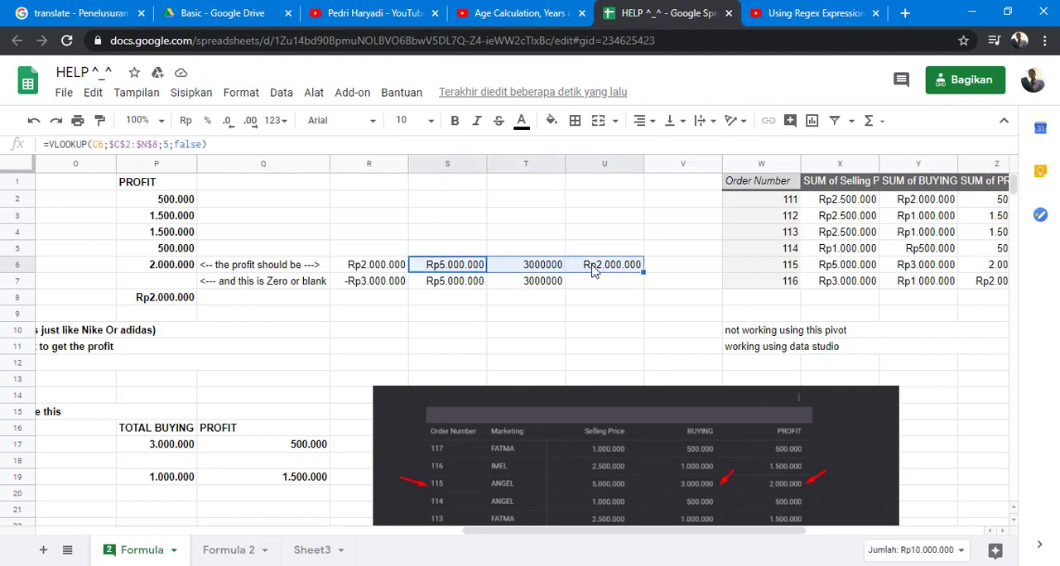
key(ctrl+c)
click(464, 202)
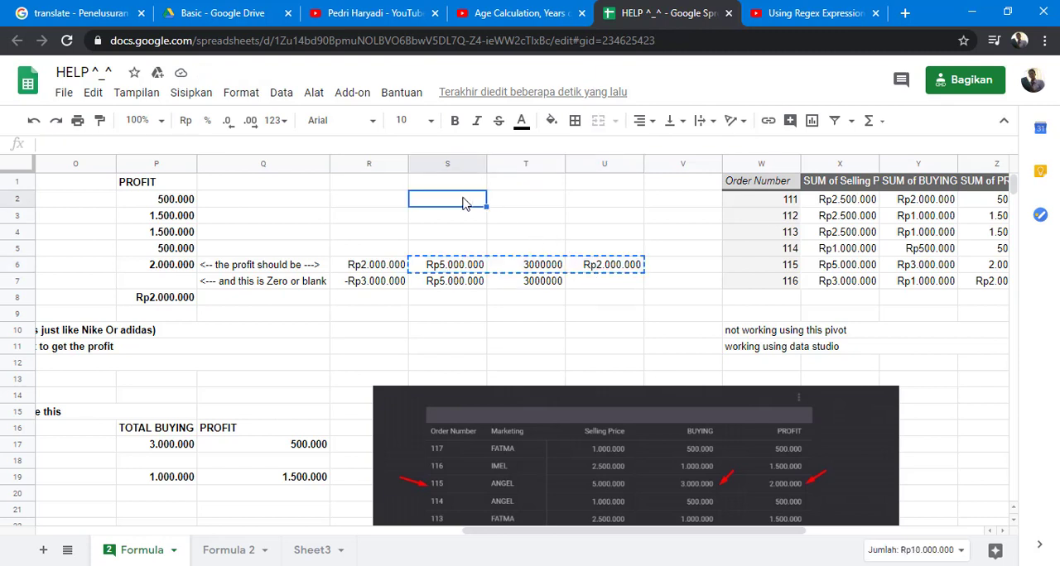
key(ctrl+v)
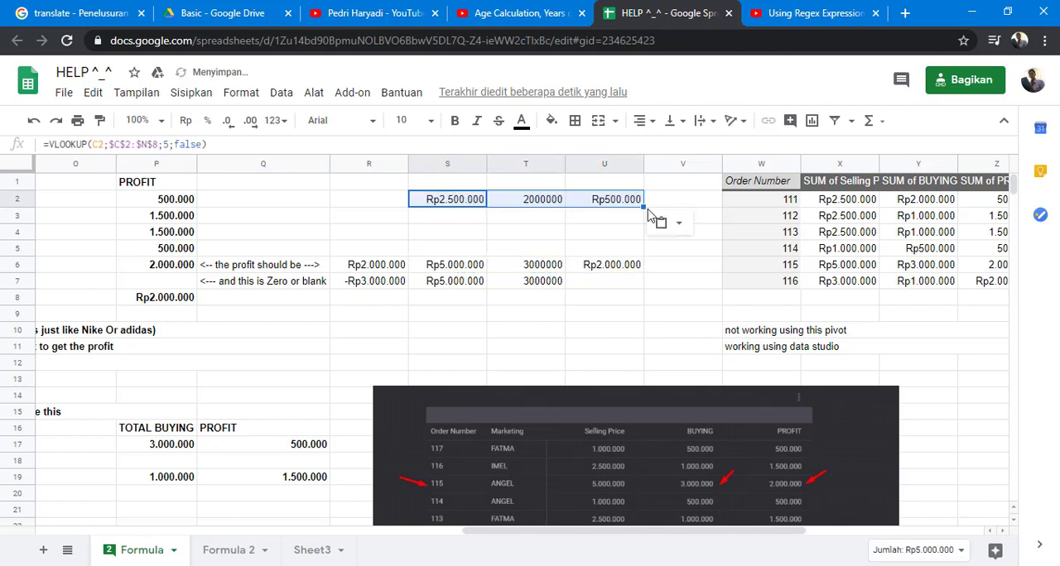
drag(642, 215, 642, 301)
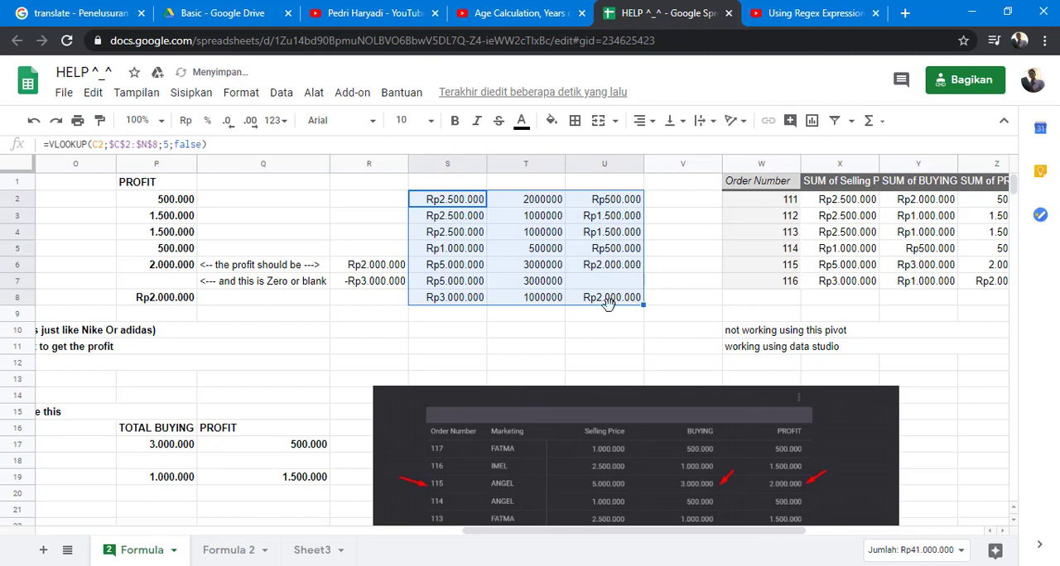
- Compare the calculated profits in U2:U8 with the existing PROFIT values in column P
click(617, 250)
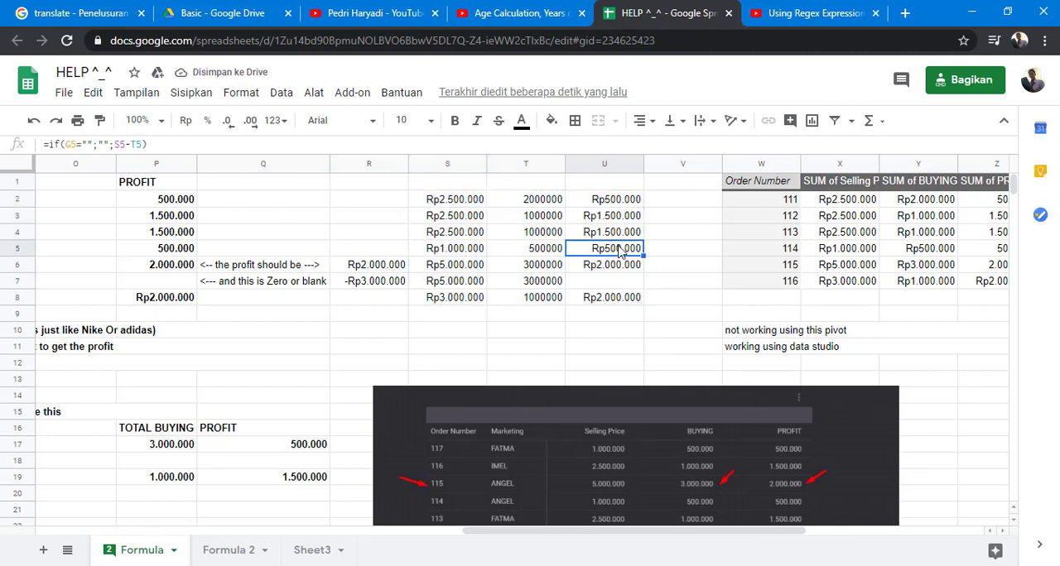
click(604, 205)
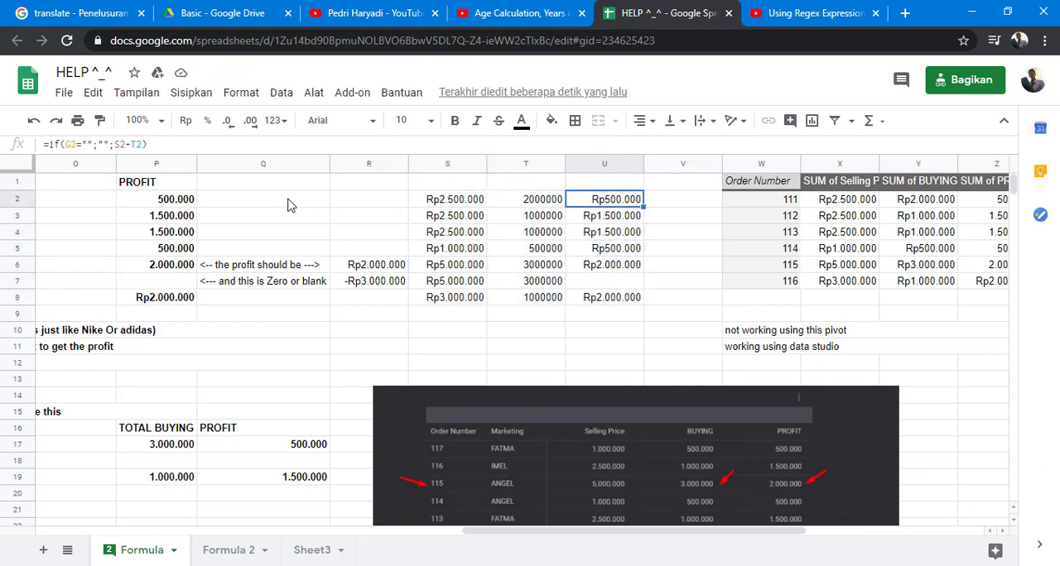
click(187, 205)
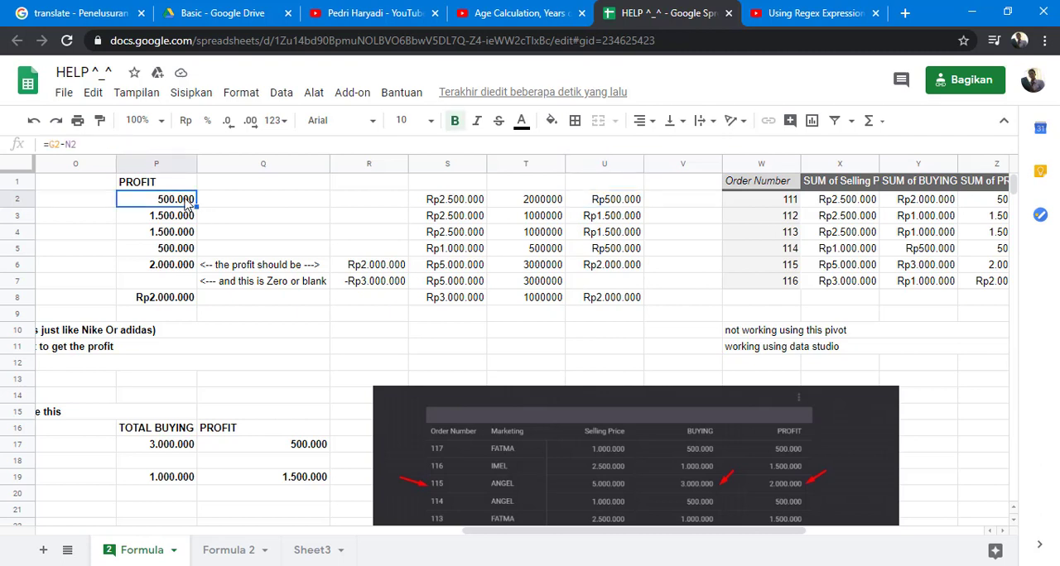
click(604, 207)
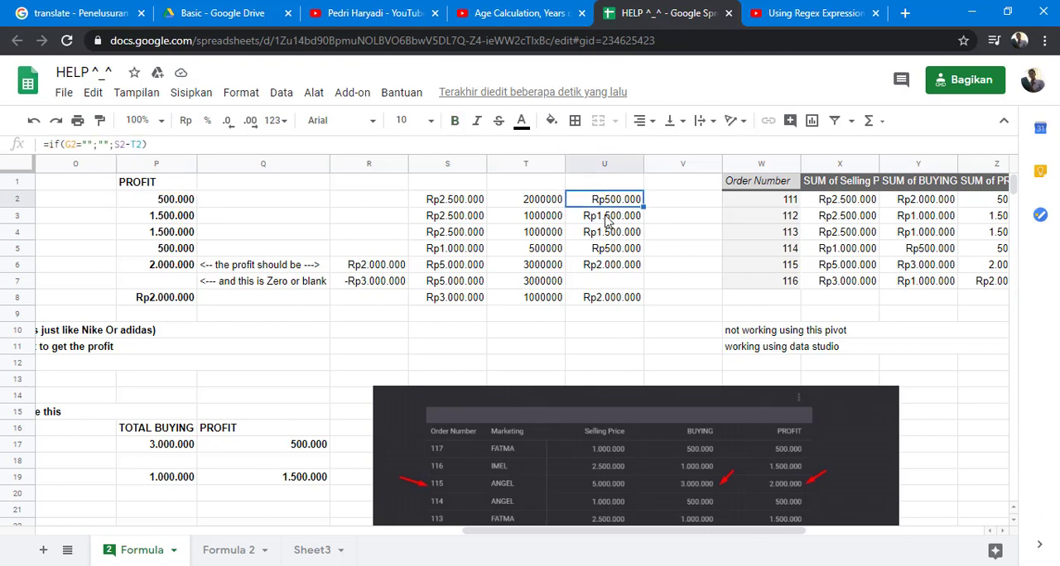
click(609, 219)
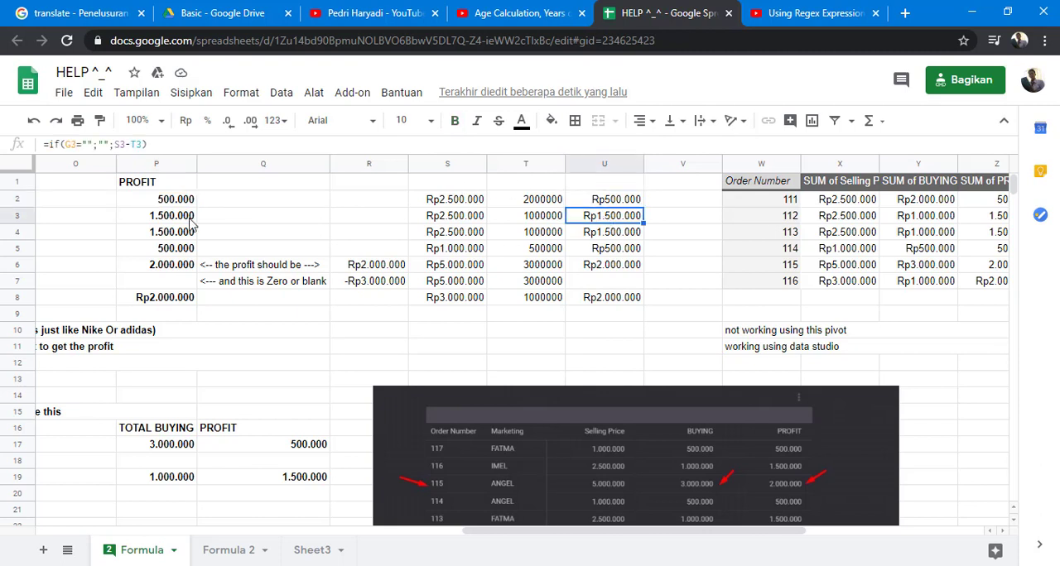
click(615, 238)
click(614, 252)
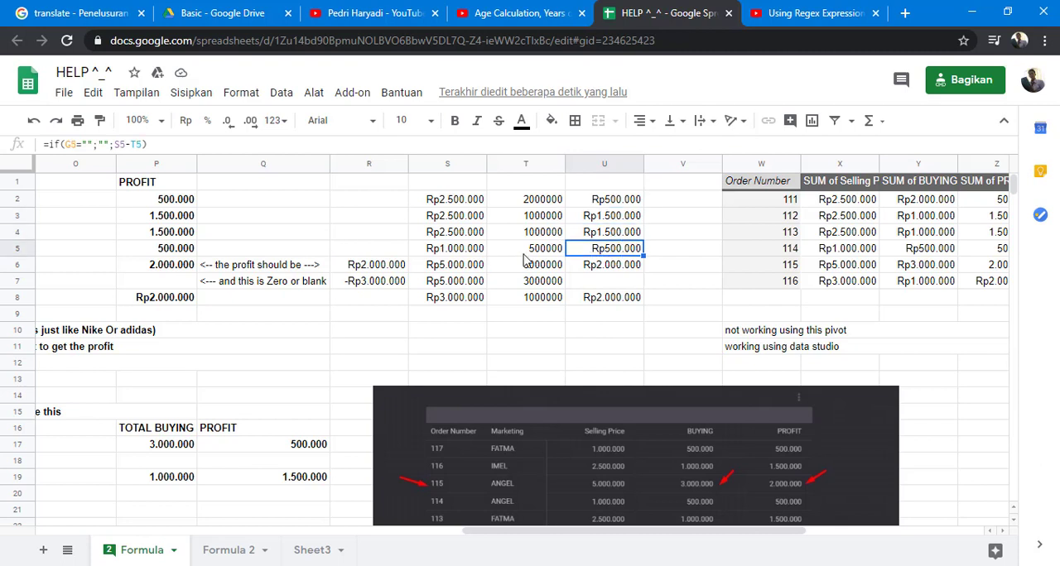
click(173, 241)
click(184, 265)
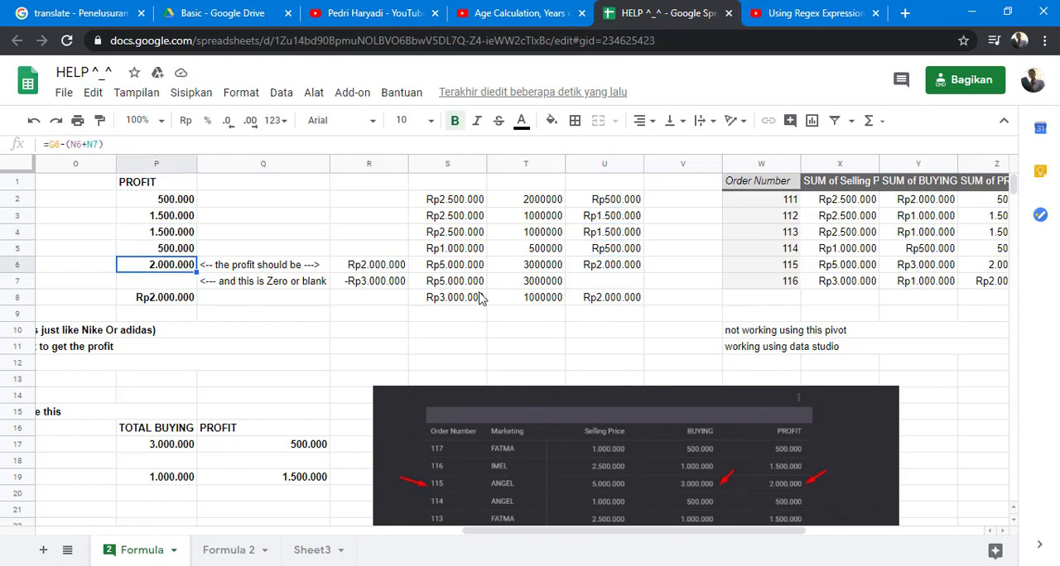
click(601, 267)
click(606, 285)
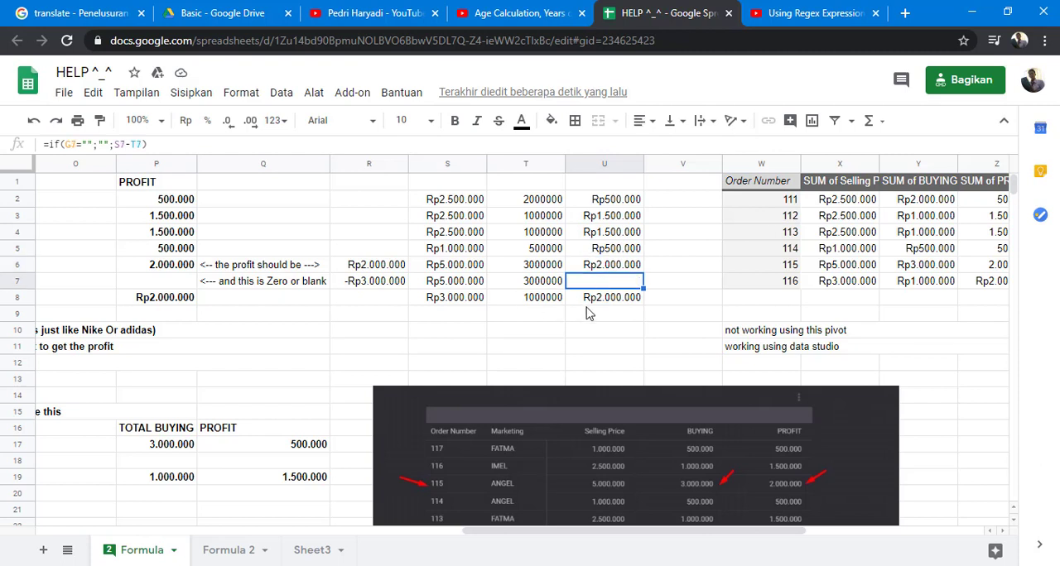
click(595, 302)
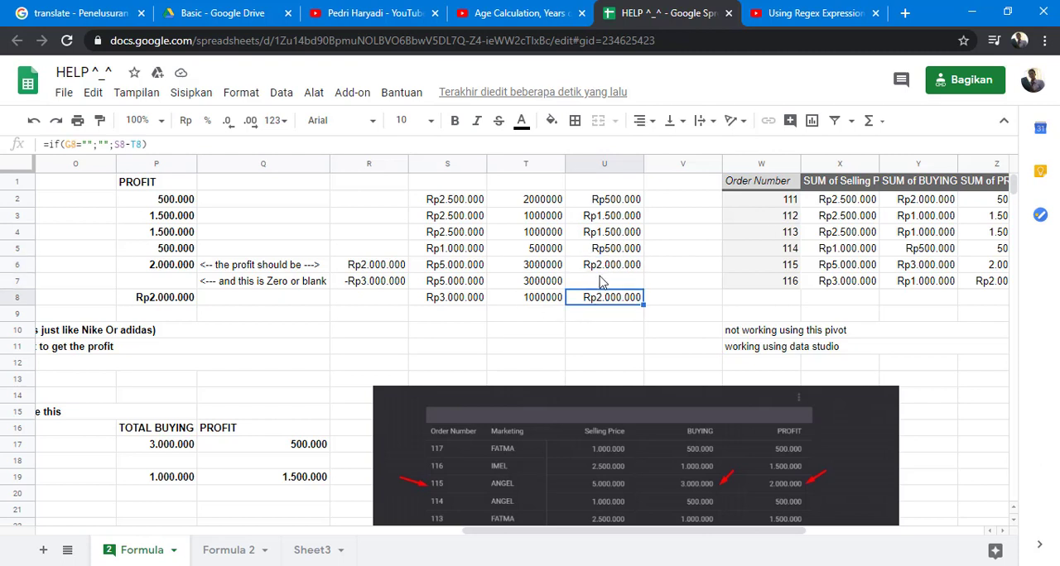
- Review how the VLOOKUP in S2 and the SUMIF in T2 feed the IF profit formulas in column U
click(622, 207)
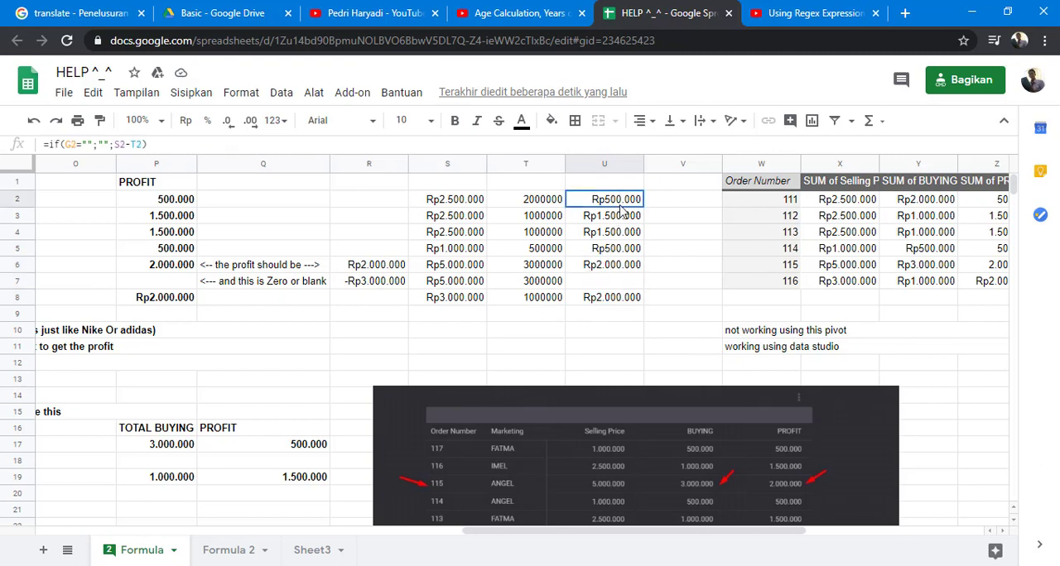
click(617, 219)
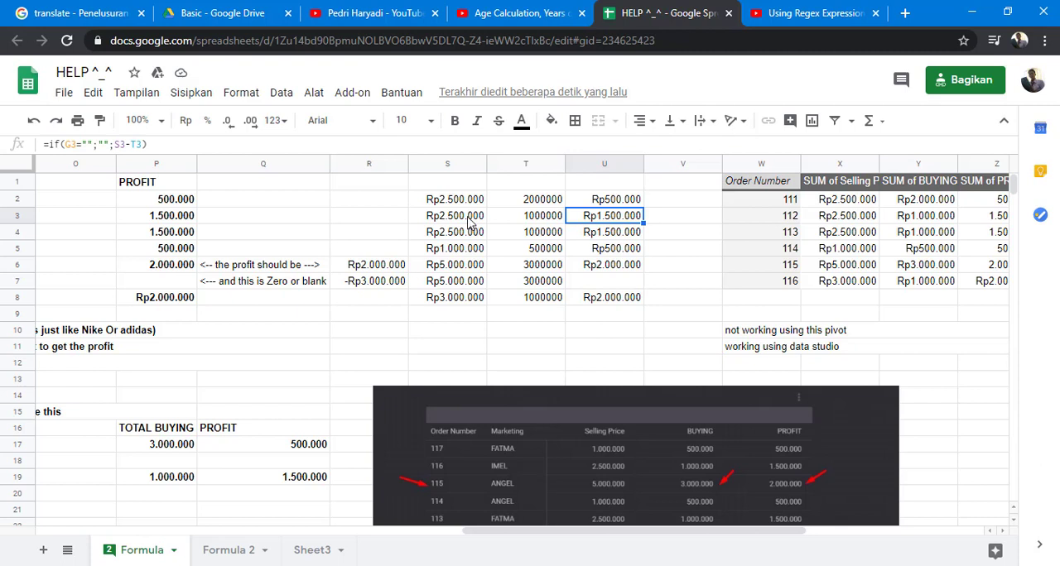
click(602, 201)
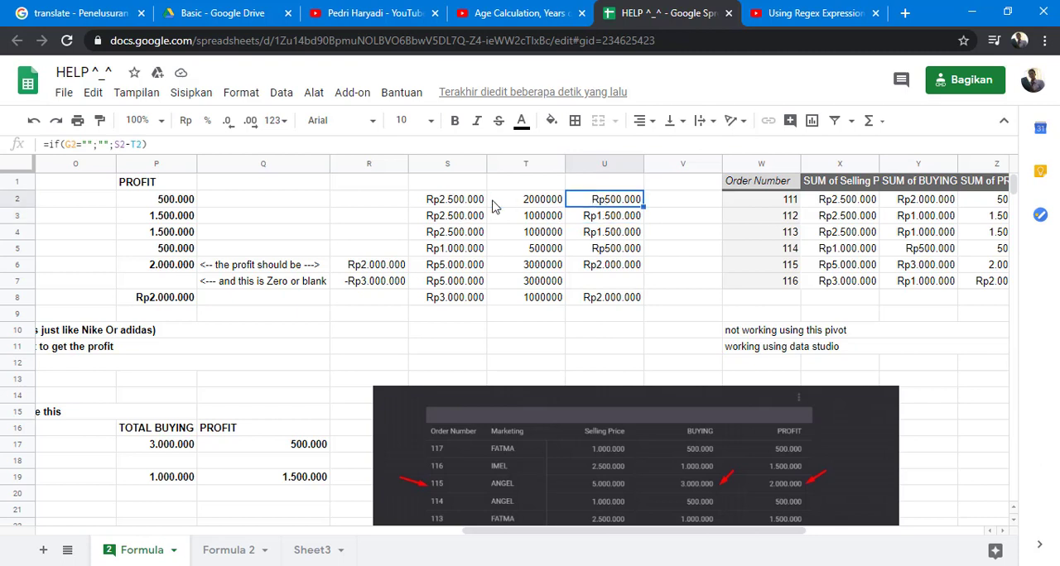
click(436, 207)
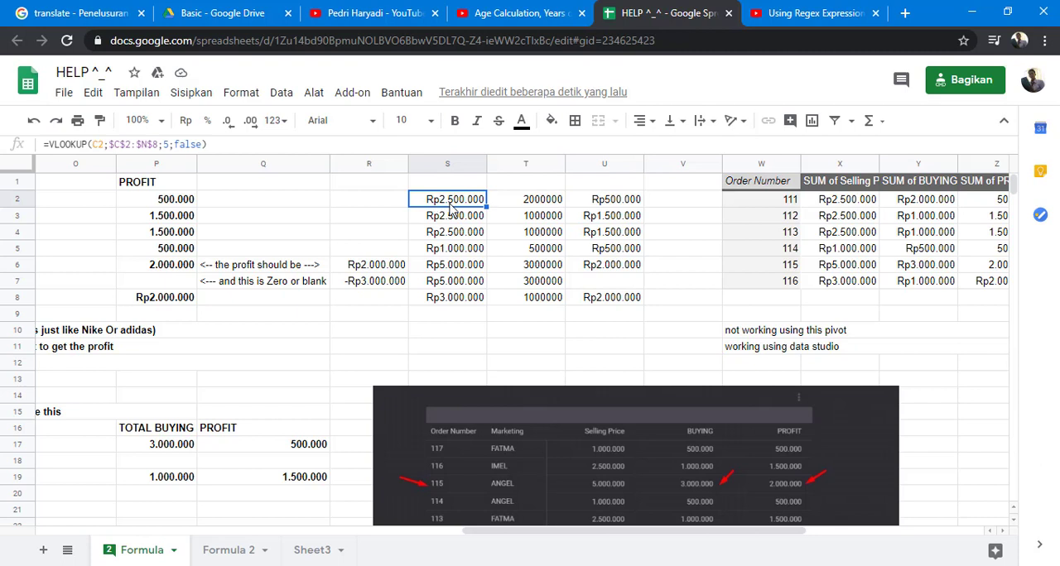
double_click(520, 202)
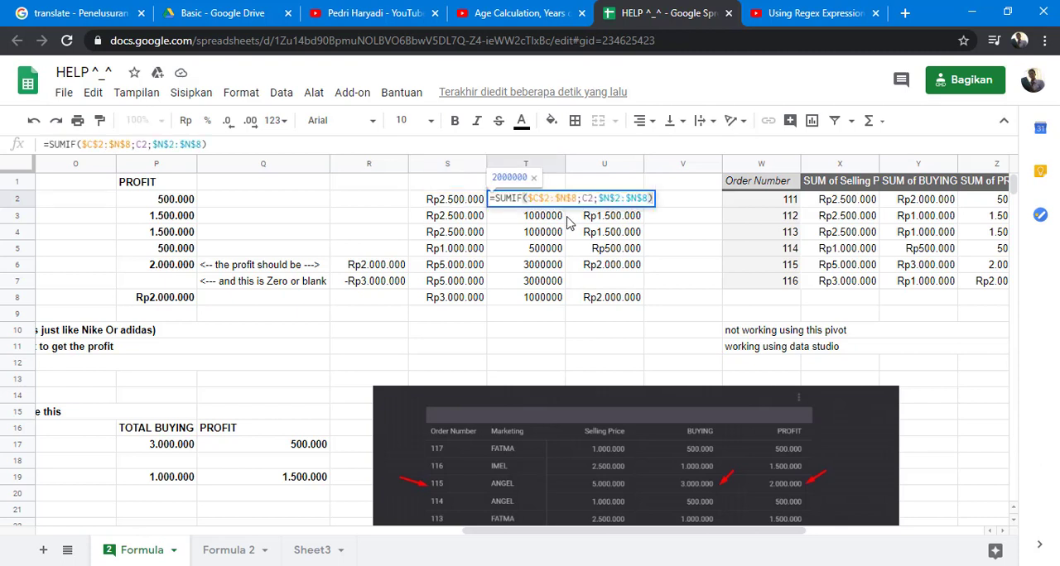
key(Escape)
click(596, 200)
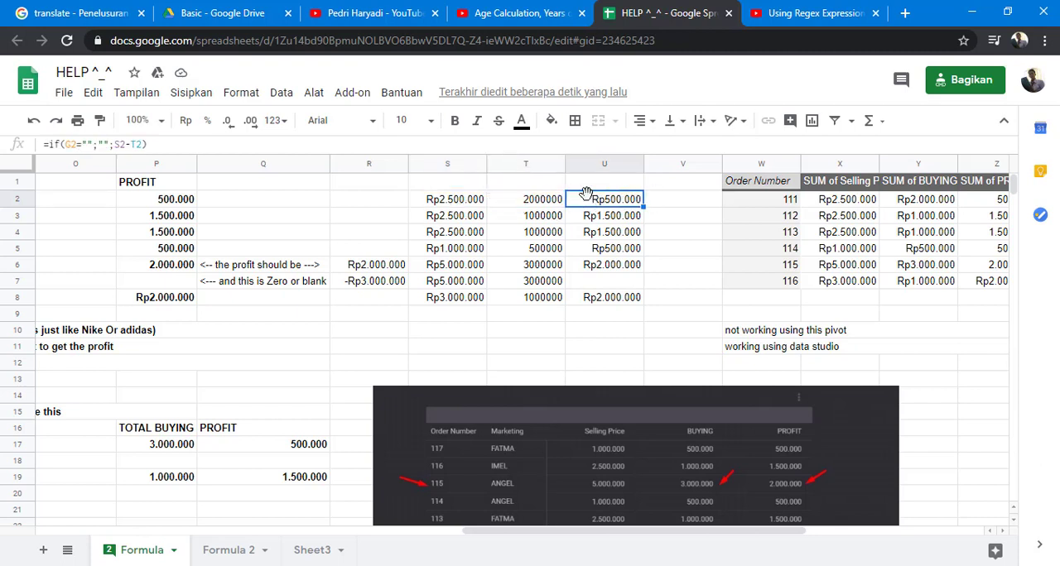
click(453, 204)
click(524, 205)
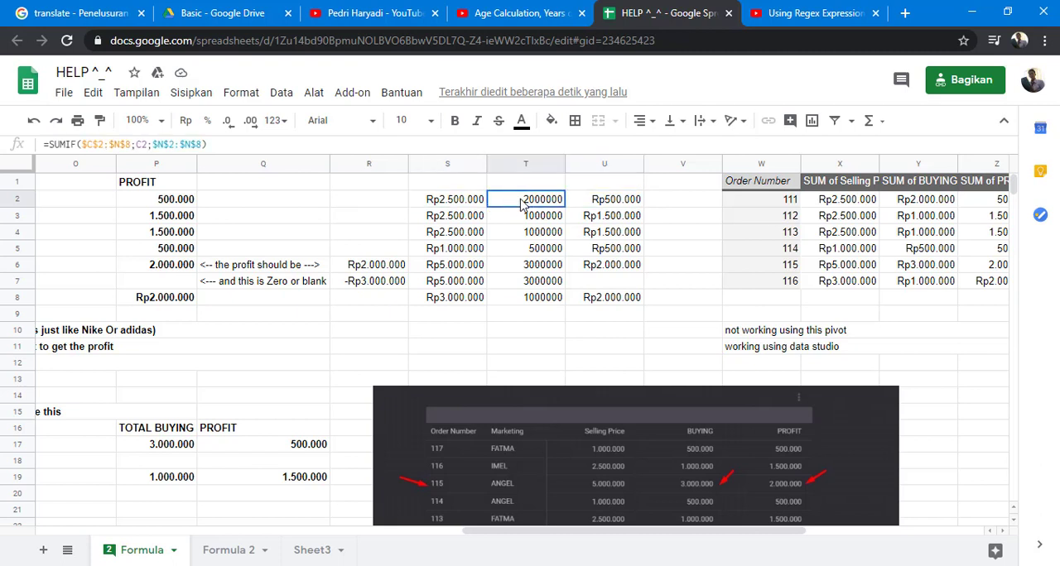
click(615, 206)
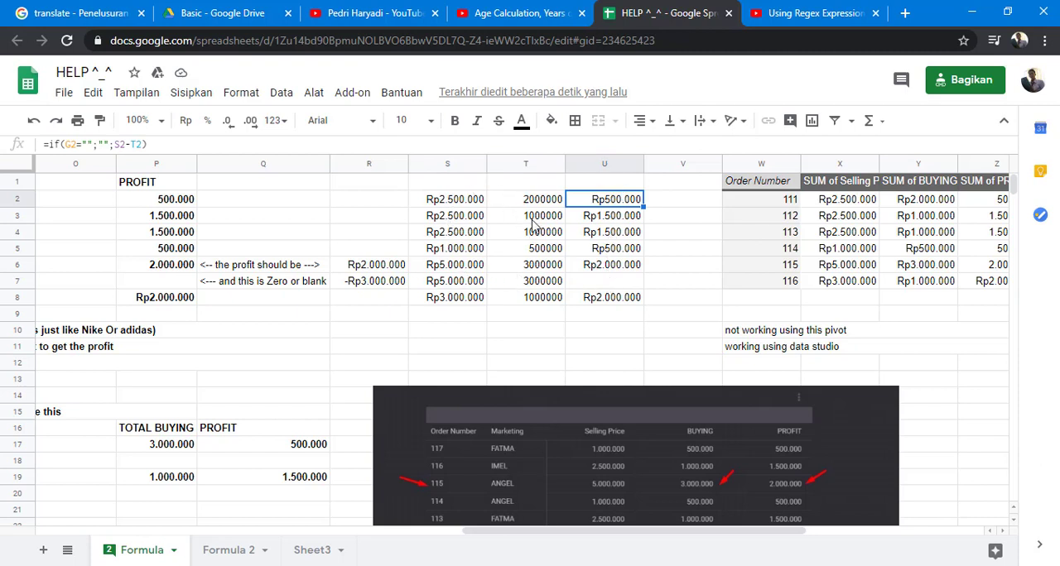
click(614, 220)
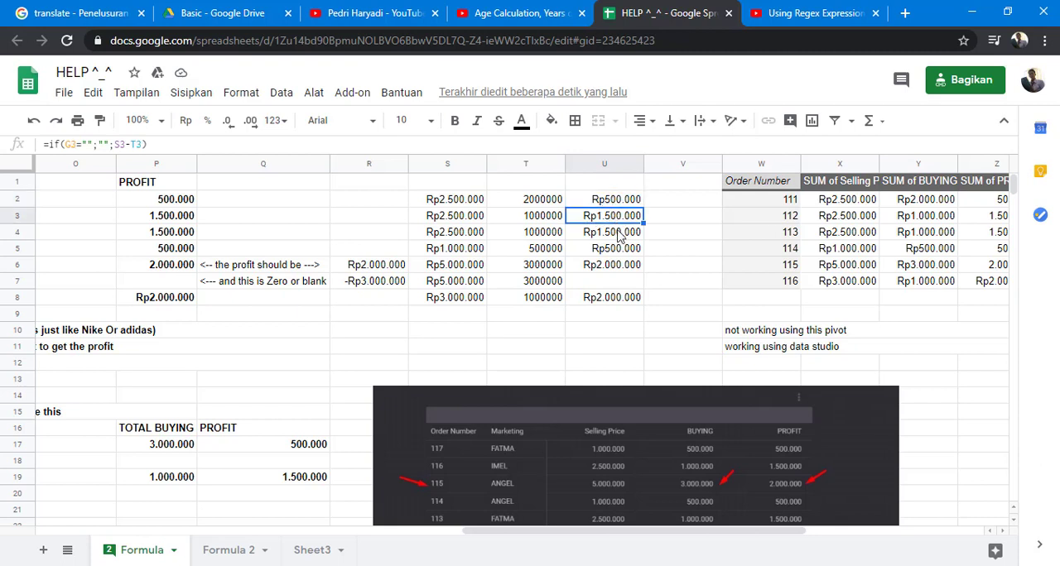
click(618, 248)
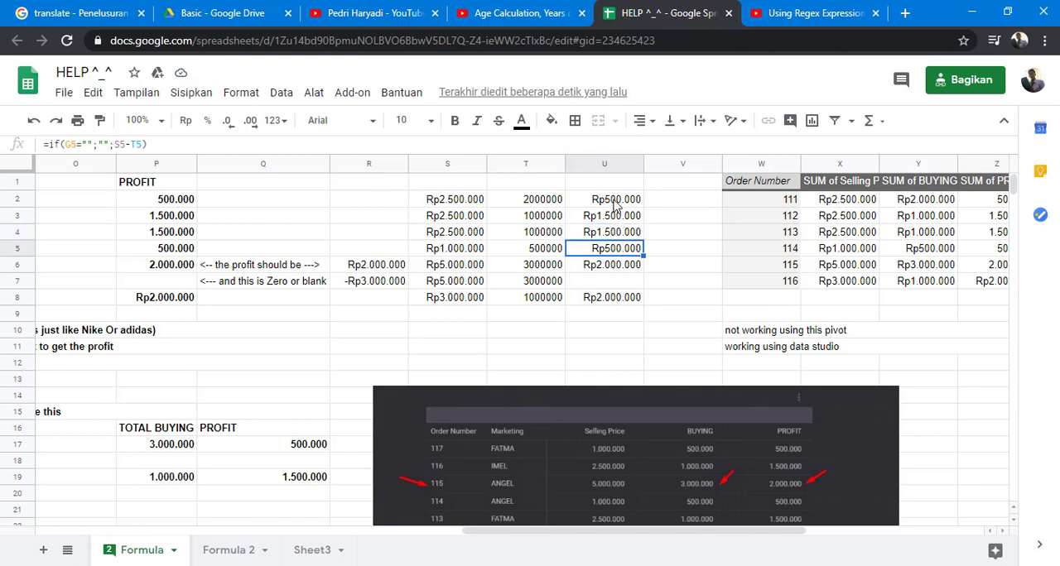
click(616, 203)
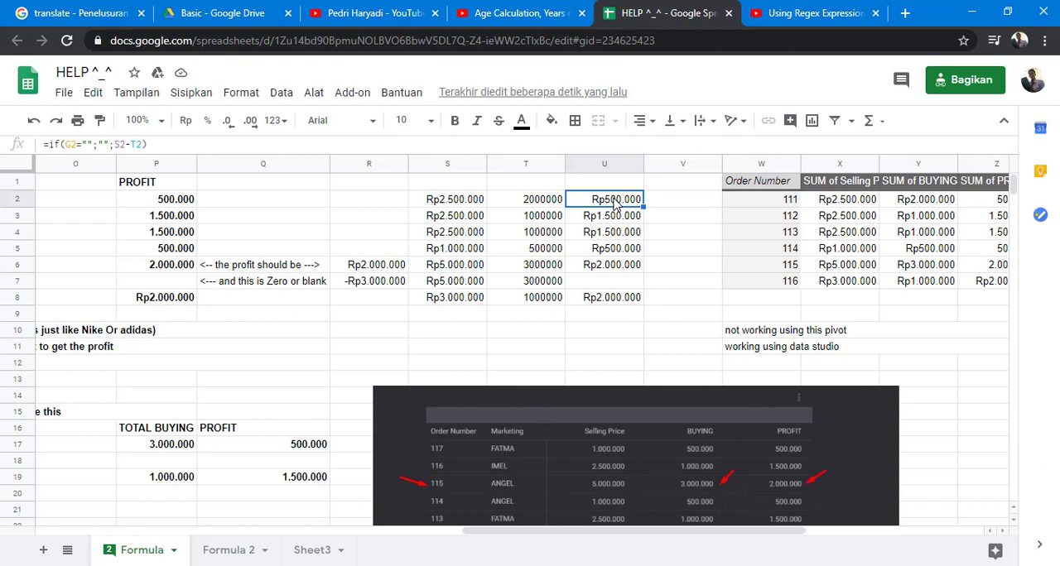
click(461, 203)
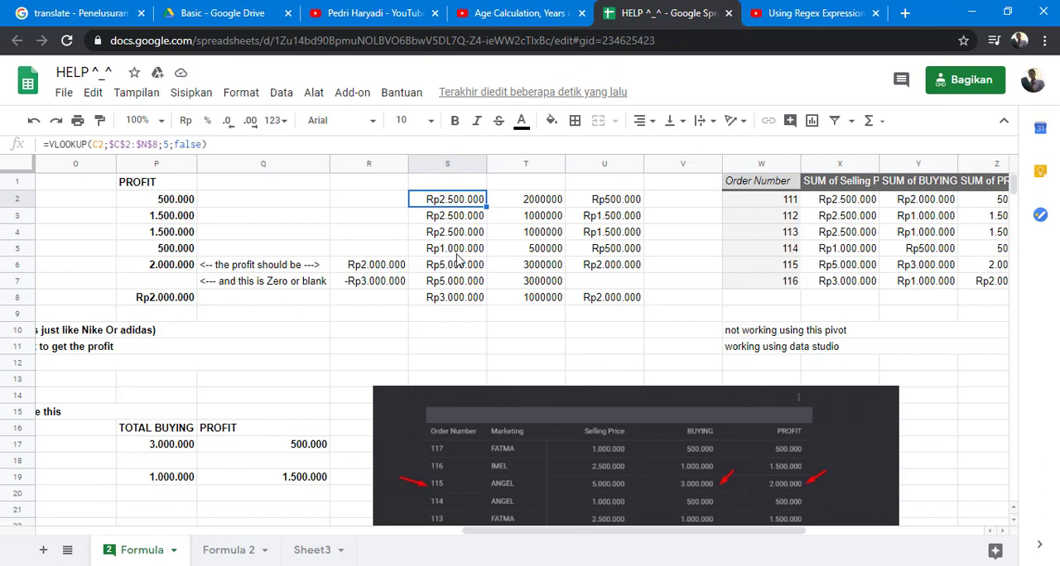
click(530, 207)
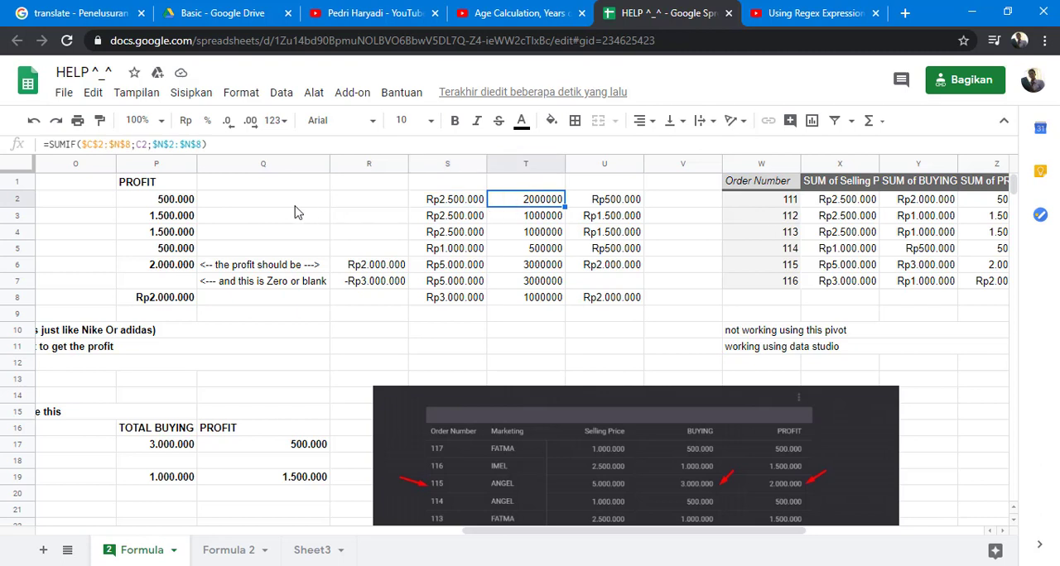
- Replace the S2 reference in U2's IF formula with VLOOKUP(C2;$C$2:$N$8;5;false) copied from S2
click(445, 208)
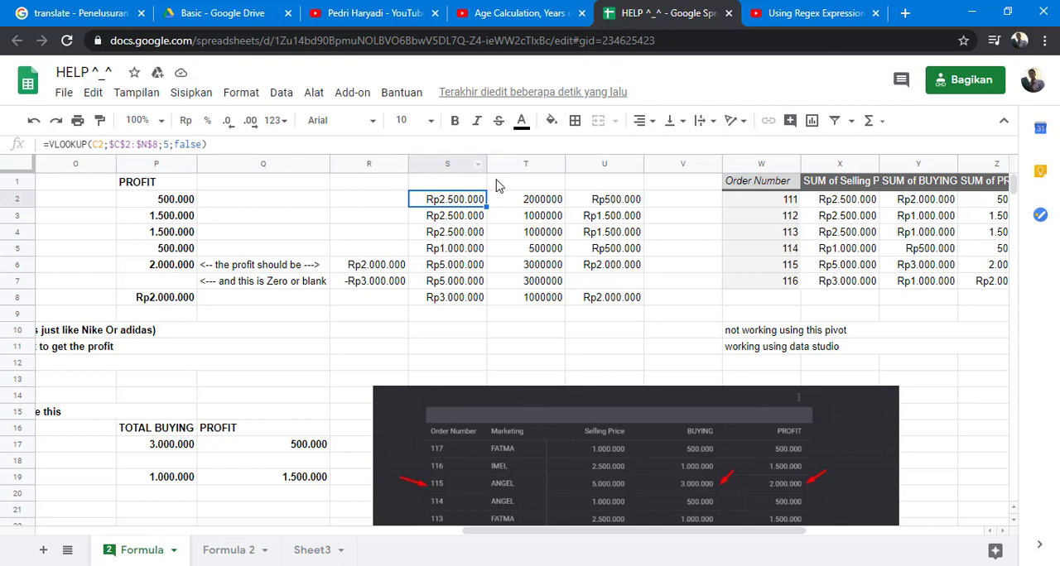
click(539, 205)
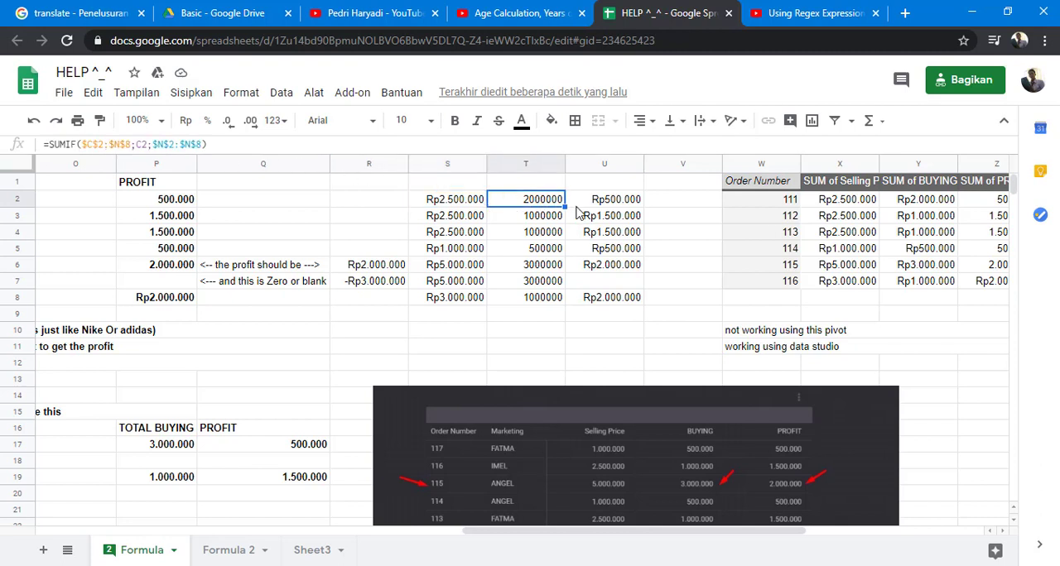
click(603, 205)
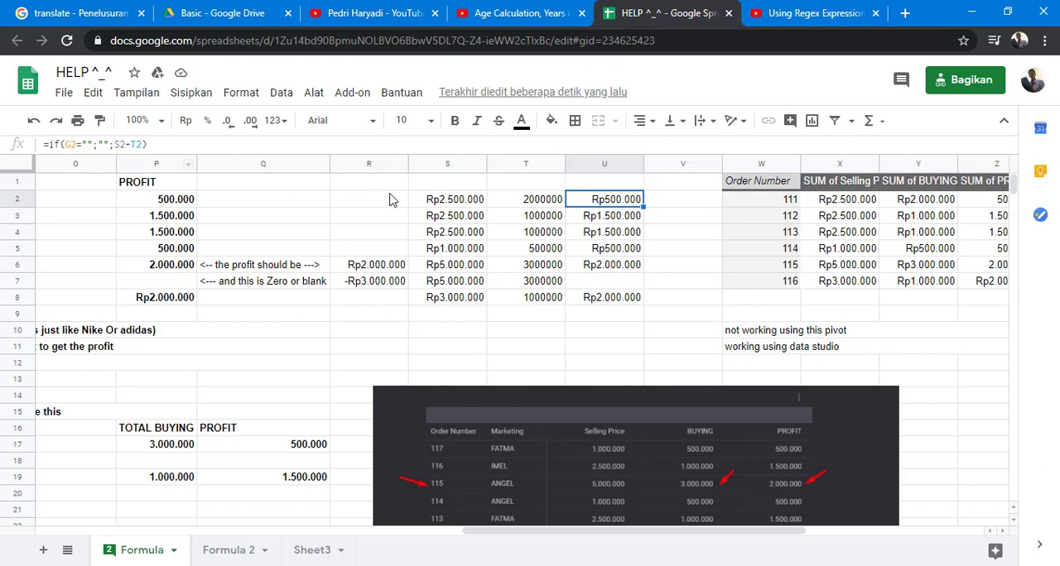
click(438, 205)
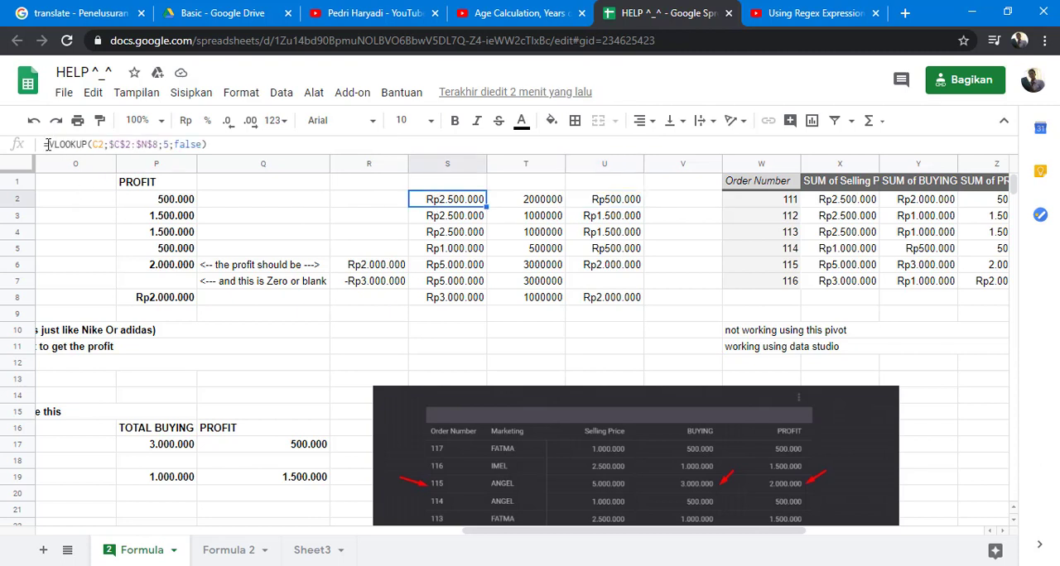
drag(51, 143, 236, 142)
key(ctrl+c)
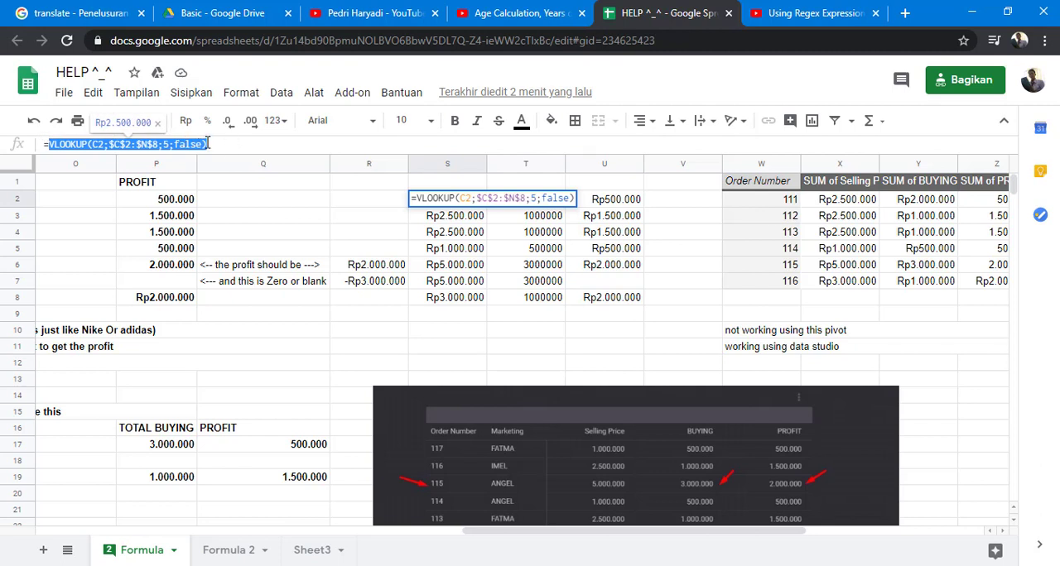
key(Escape)
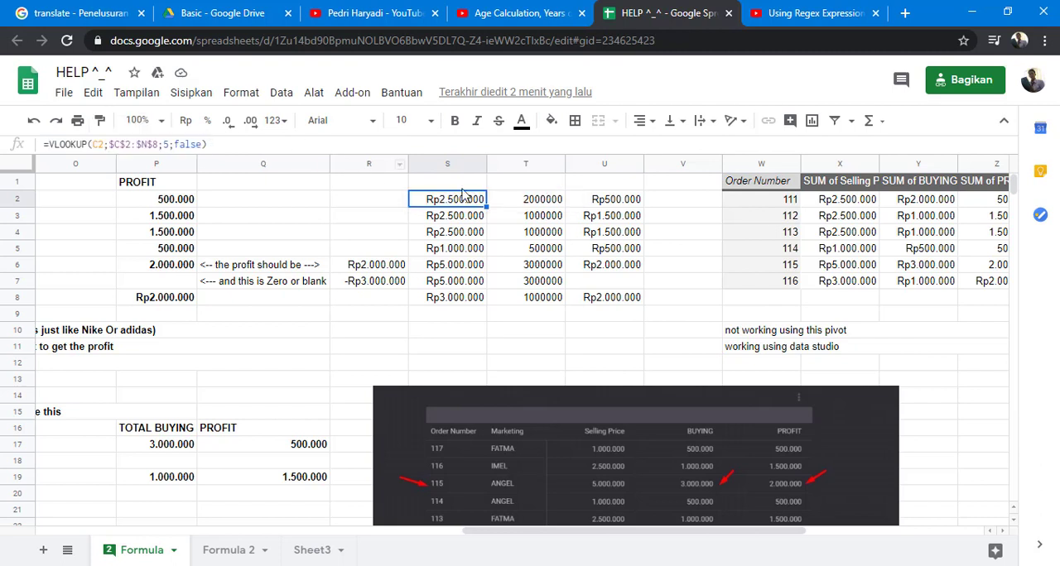
click(617, 205)
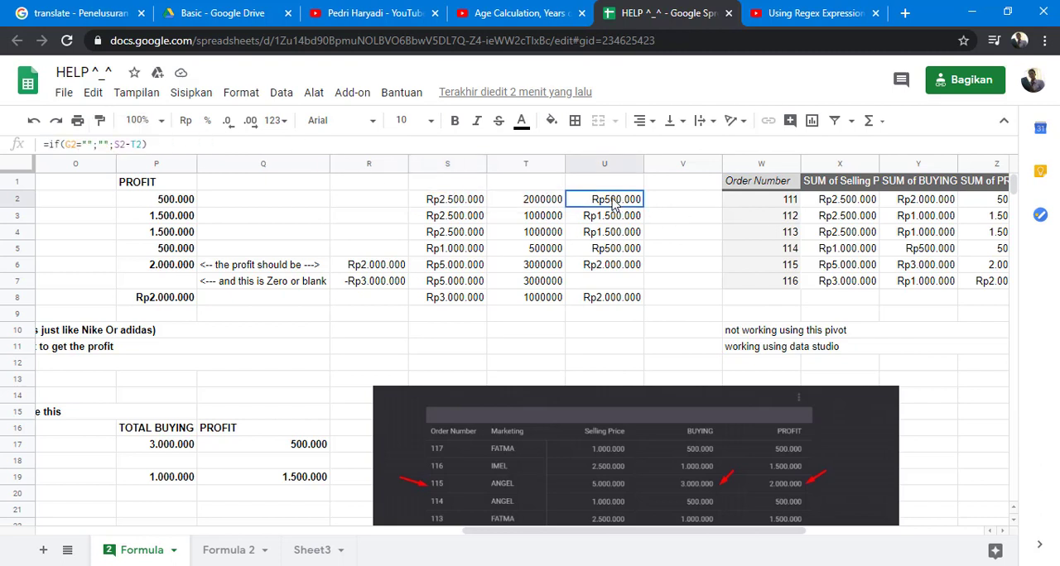
click(116, 144)
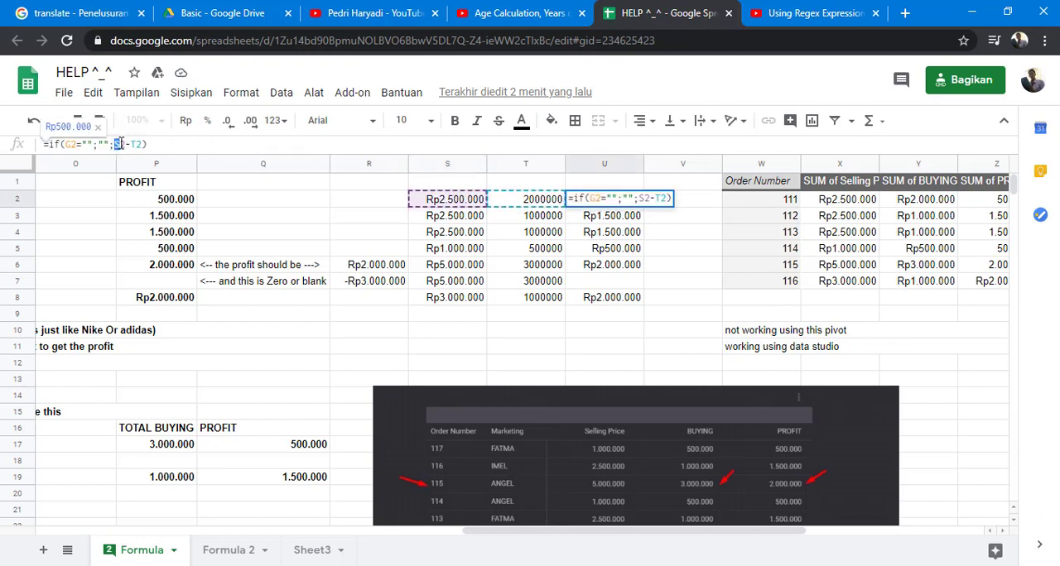
key(ctrl+v)
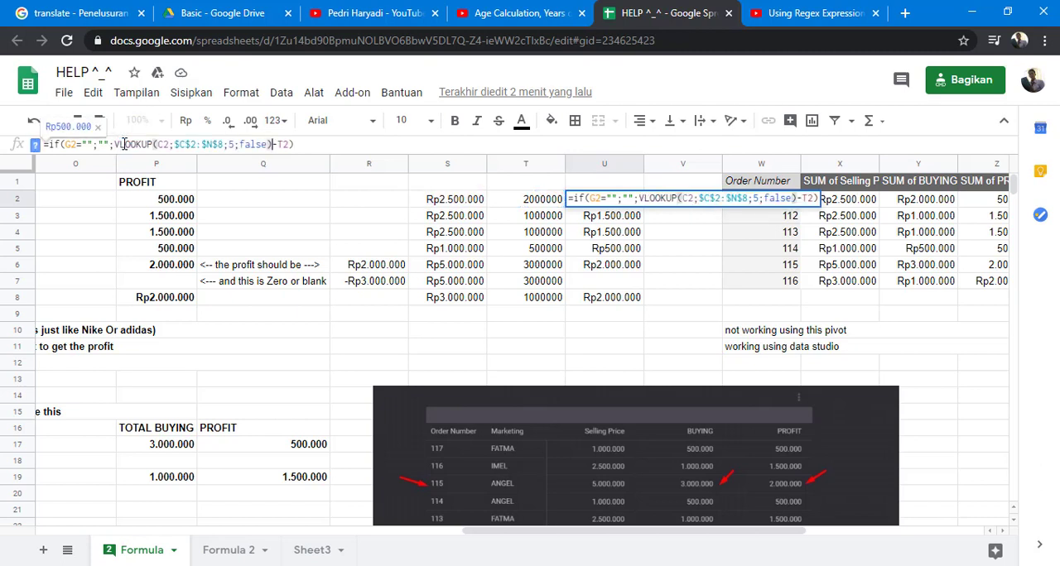
key(Return)
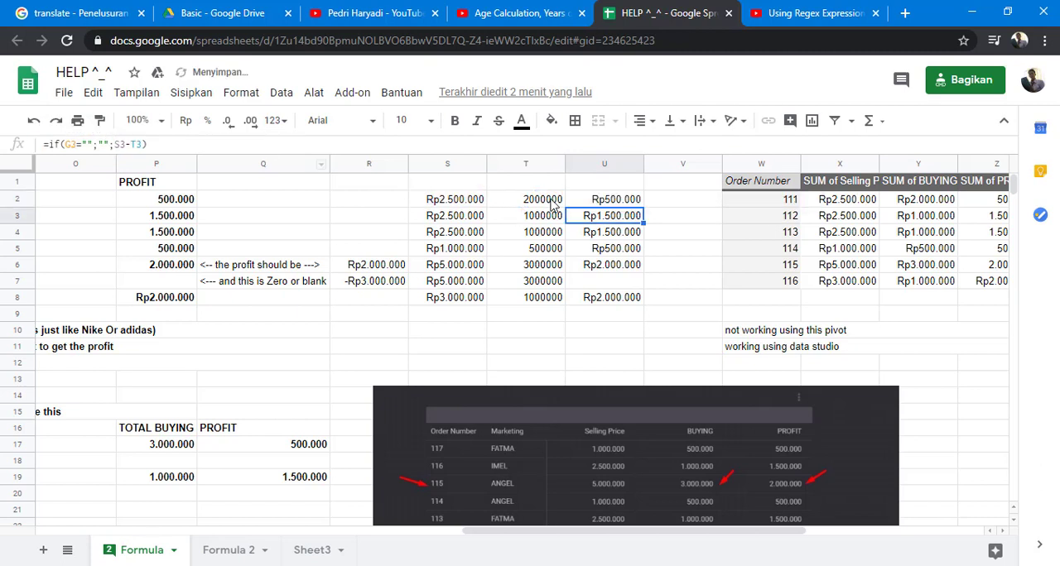
- Replace the T2 reference in U2's formula with SUMIF($C$2:$N$8;C2;$N$2:$N$8) copied from T2
click(596, 201)
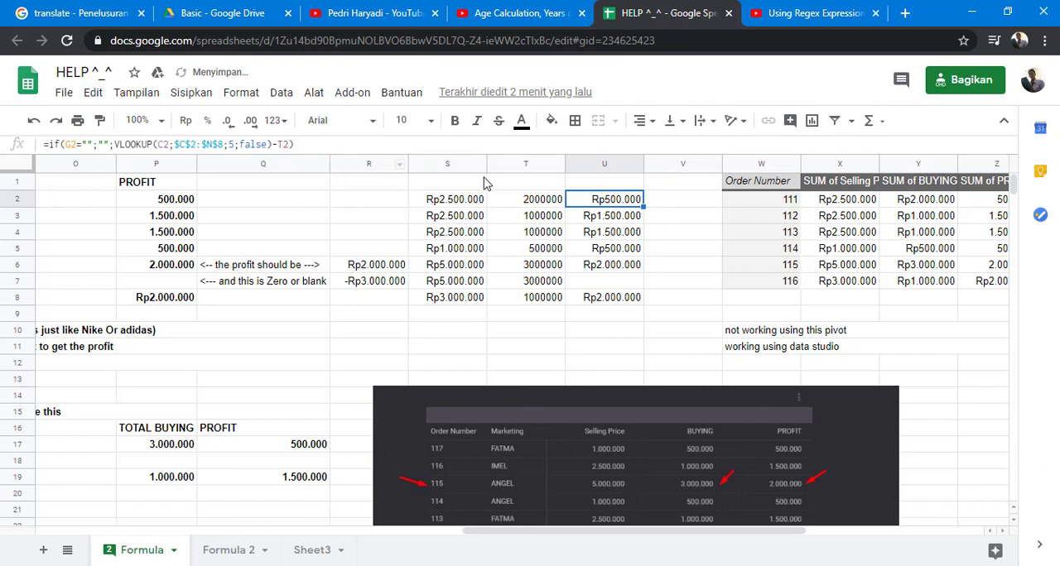
click(512, 203)
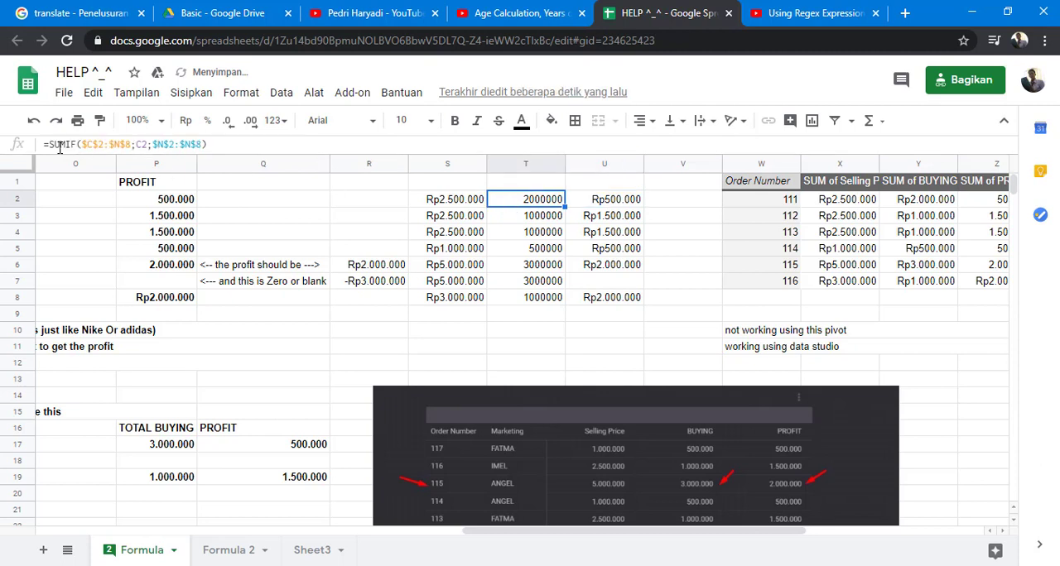
drag(50, 146, 225, 145)
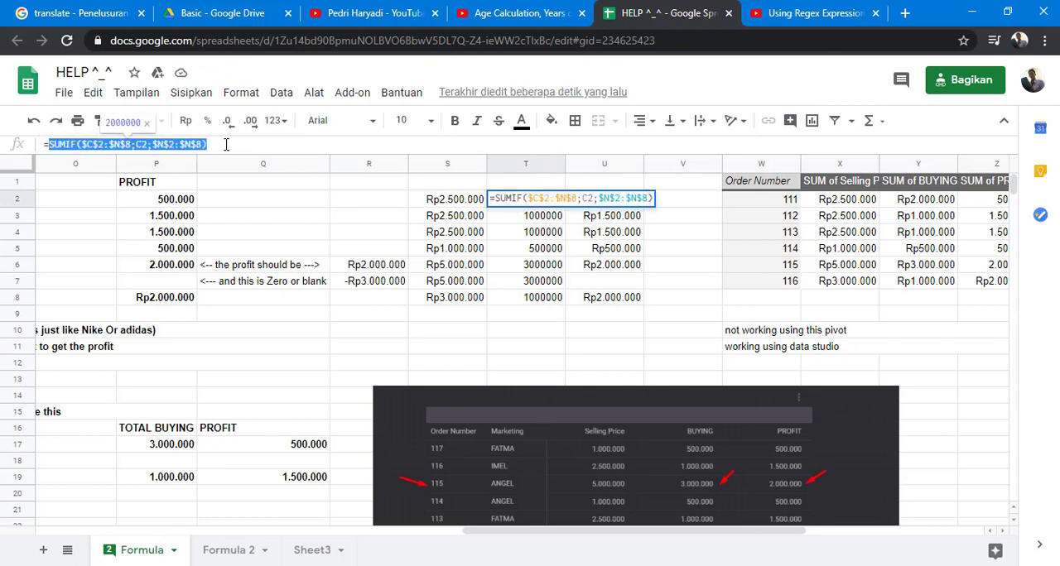
key(Escape)
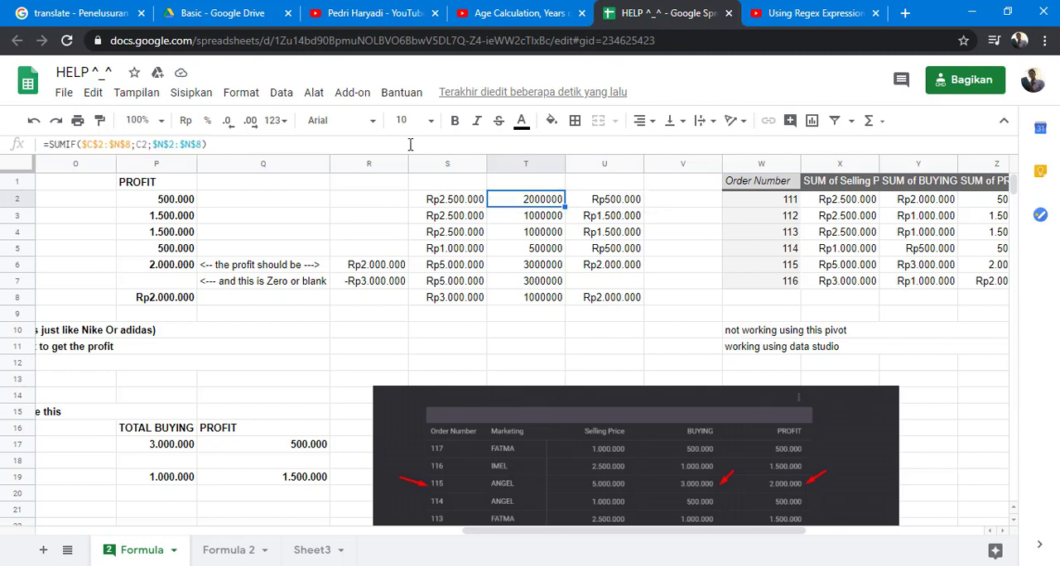
click(615, 204)
click(279, 144)
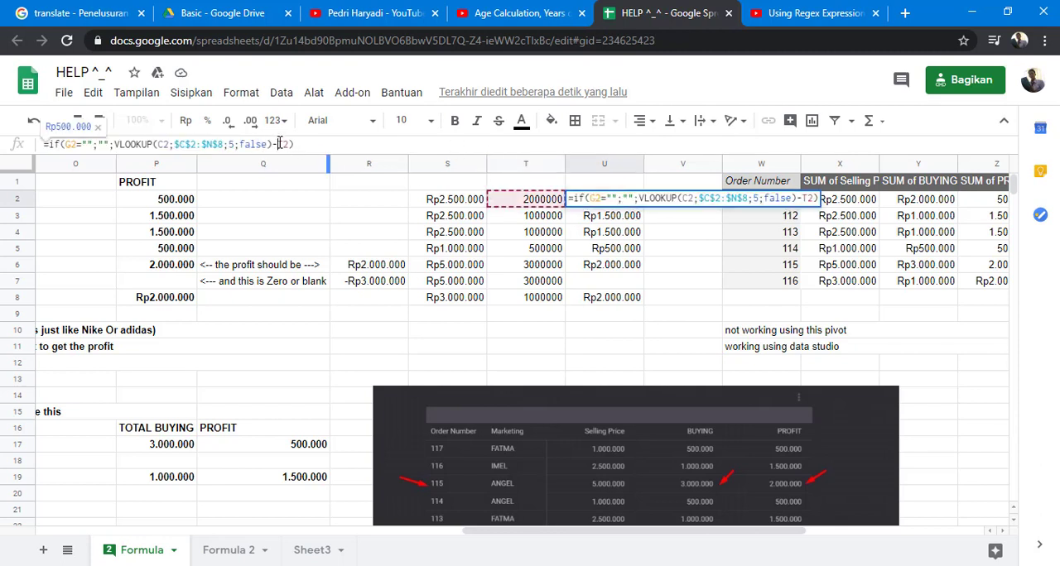
double_click(282, 144)
text(VLOOKUP(C2;$C$2:$N$8;3;false))
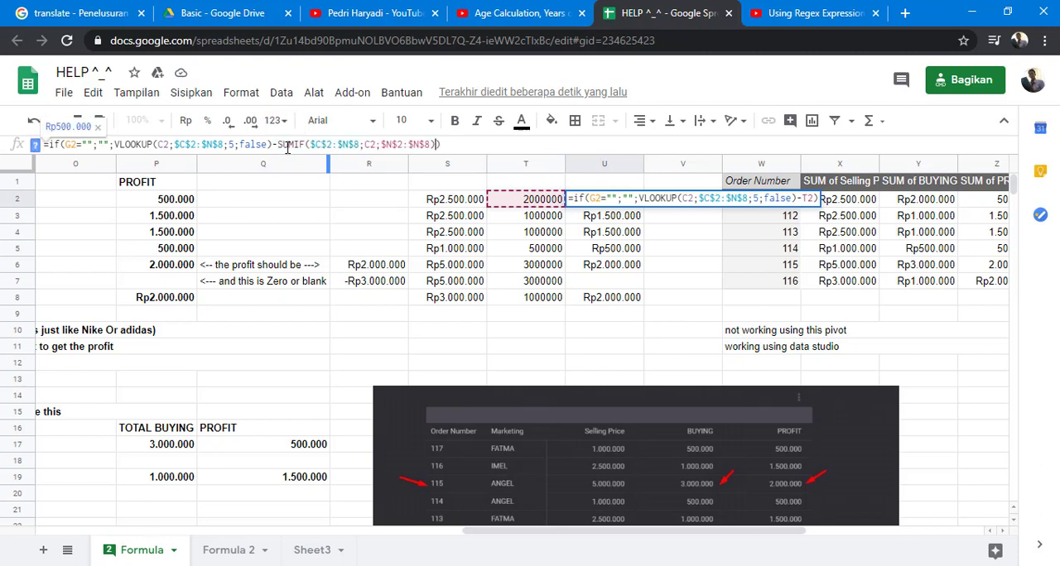
key(Return)
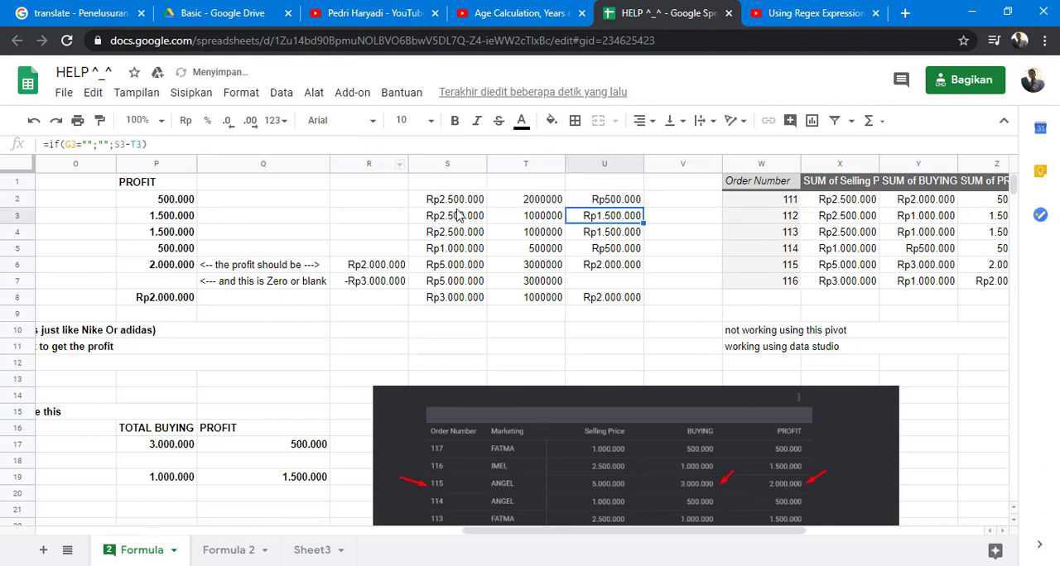
- Clear the helper formulas in S2:T8 and fill the combined profit formula in U2 down through row 8
drag(462, 205, 515, 303)
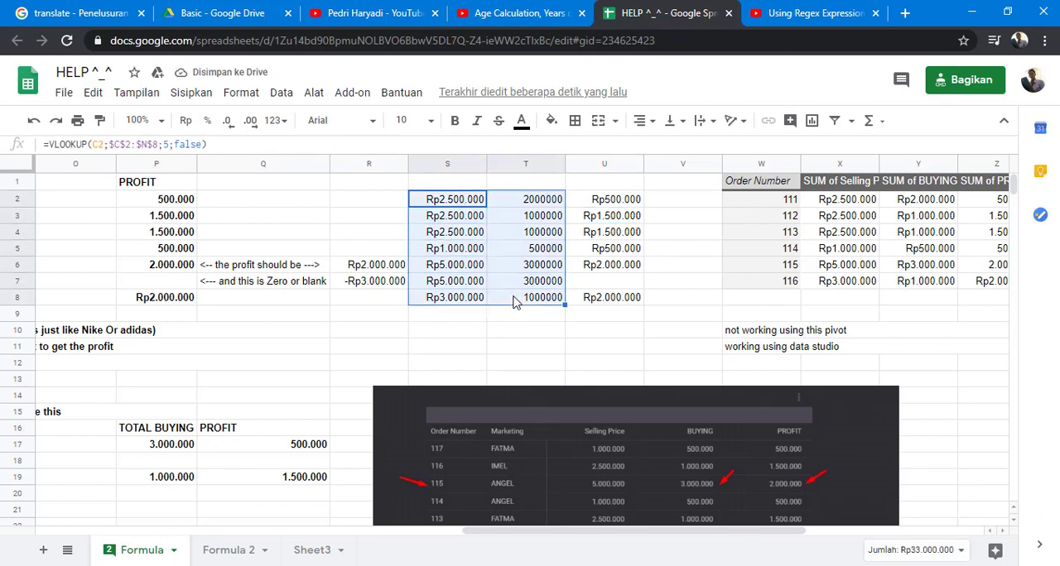
key(Delete)
click(634, 202)
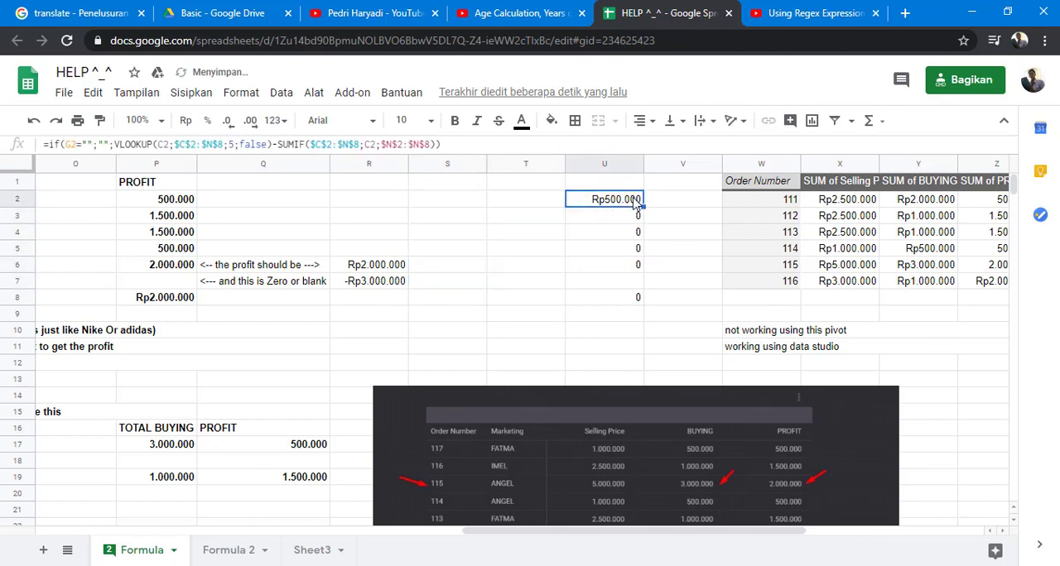
drag(642, 207, 635, 295)
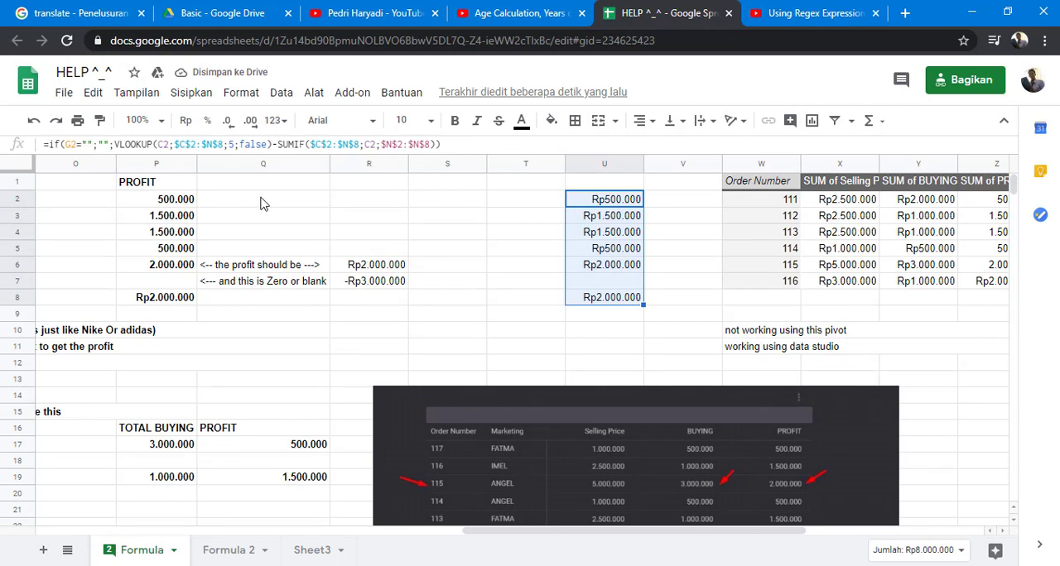
- Check the filled profit formulas in column U row by row and clear U3:U8
click(610, 218)
click(610, 235)
click(610, 250)
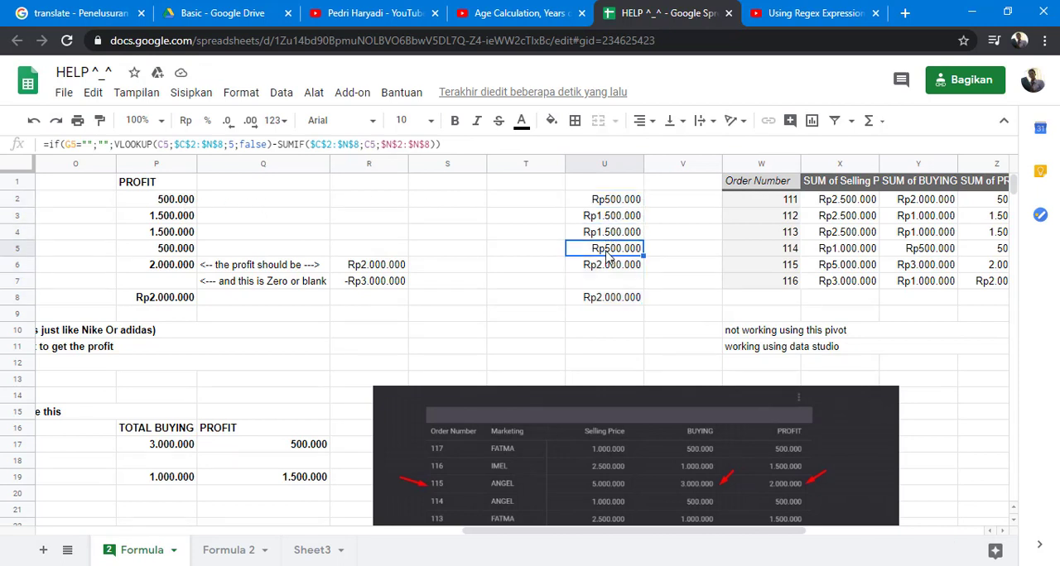
click(610, 265)
click(615, 303)
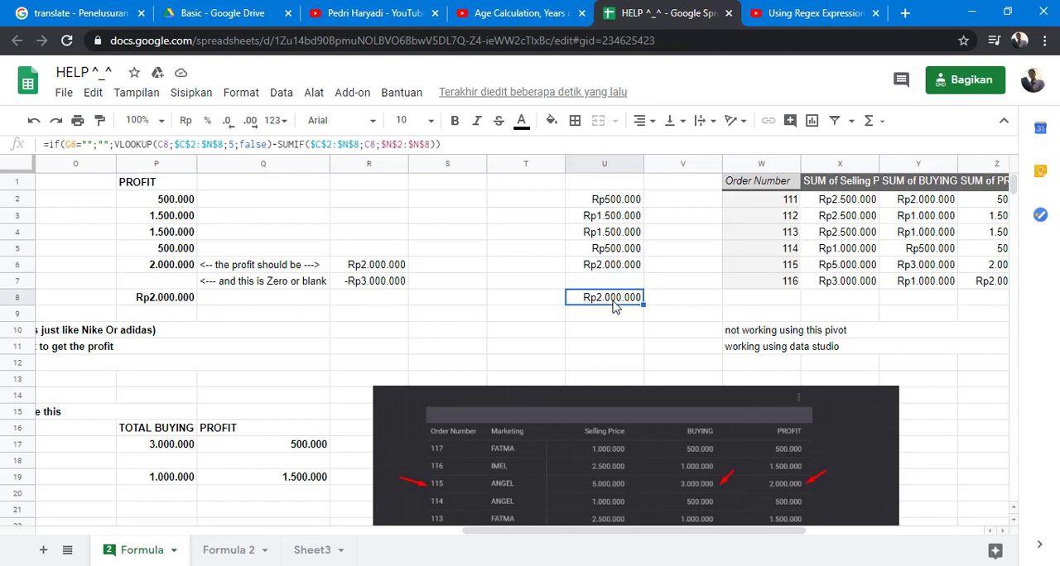
click(613, 221)
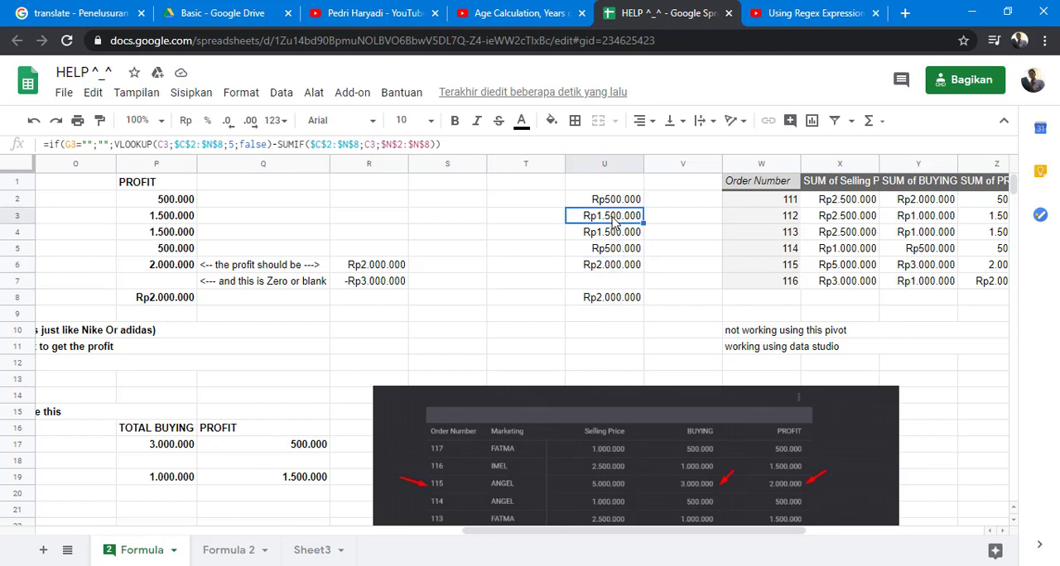
drag(613, 221, 620, 303)
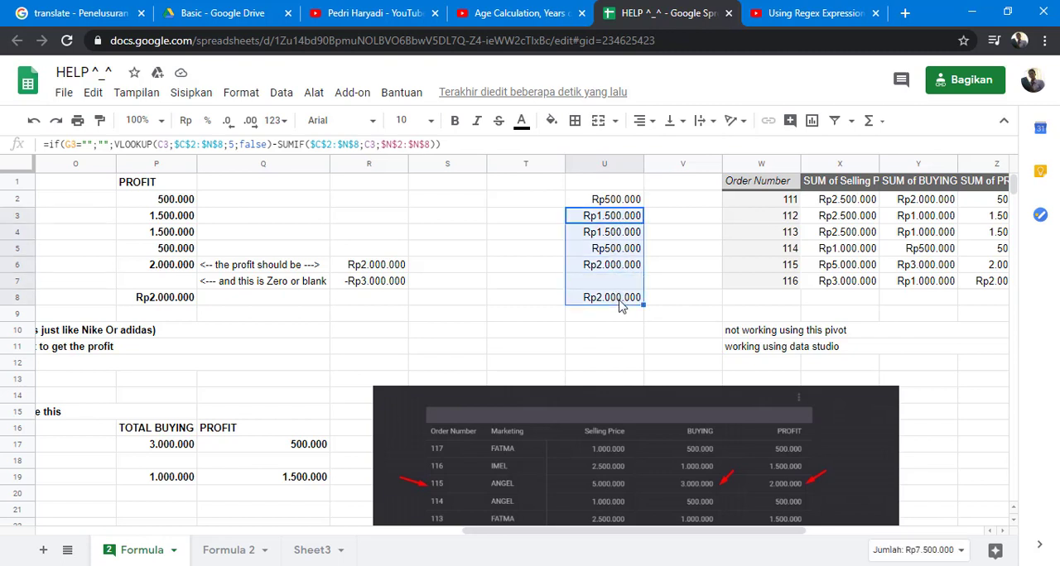
key(Delete)
click(617, 204)
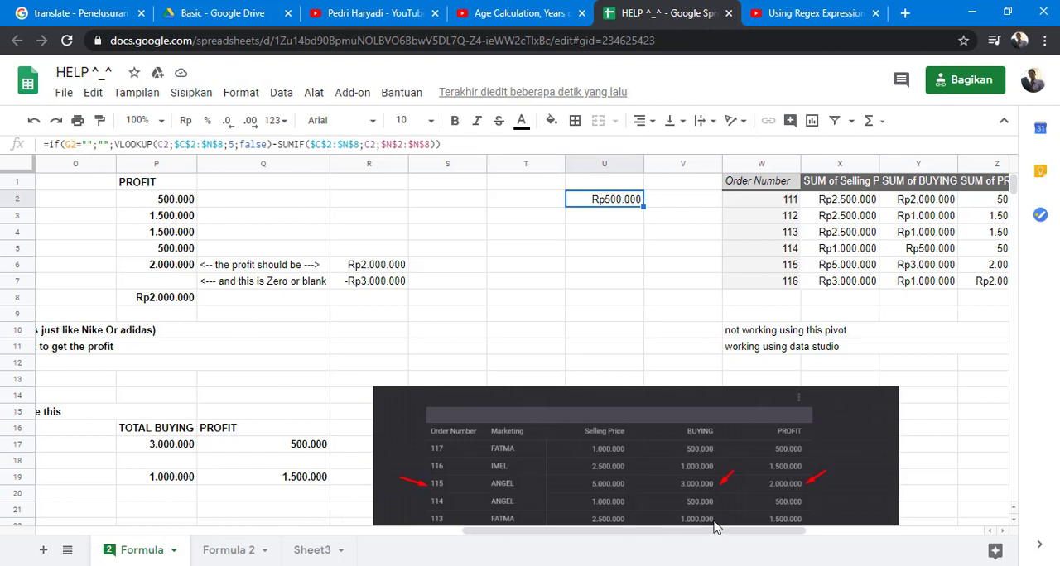
- Look over the order table from the PROFIT column back to Order Number, and down the order numbers to row 8
click(172, 200)
key(Left)
key(Left)
key(Left)
key(Left)
key(Left)
key(Left)
key(Left)
key(Left)
key(Left)
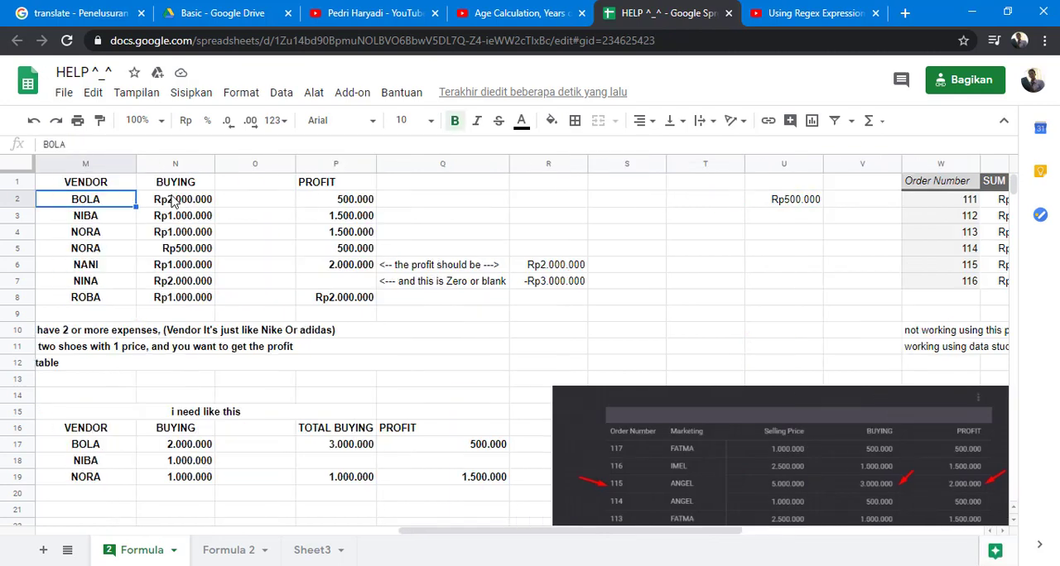
key(Left)
key(Left)
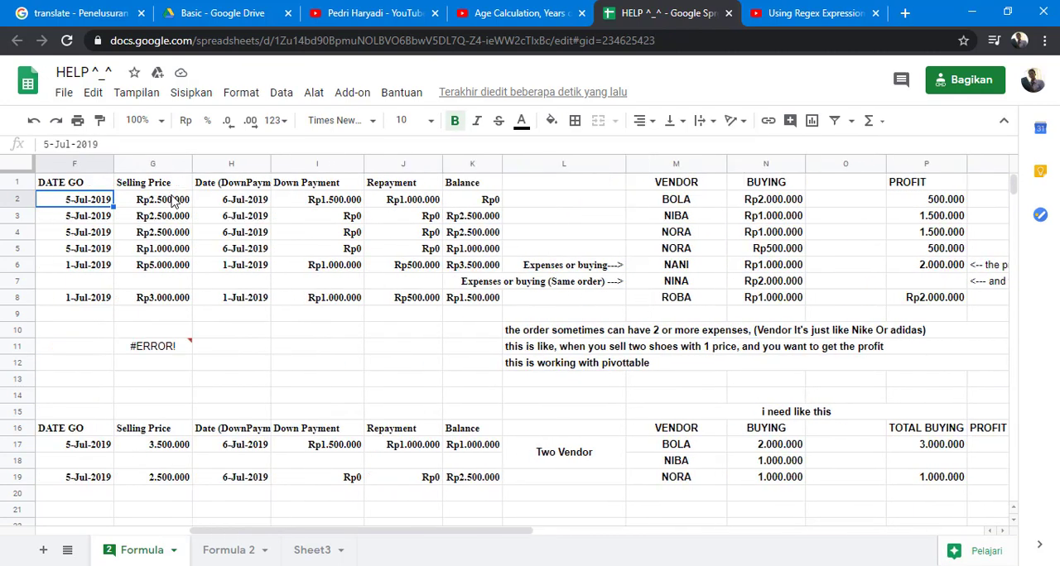
key(Left)
key(Left)
key(Left)
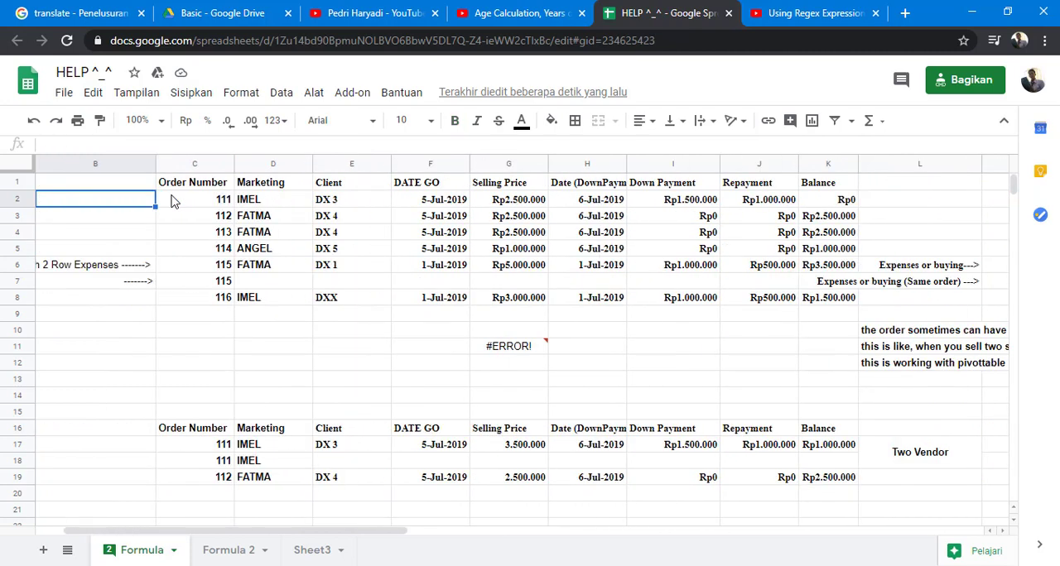
key(Right)
key(Down)
key(Down)
key(Down)
key(Down)
key(Down)
key(Down)
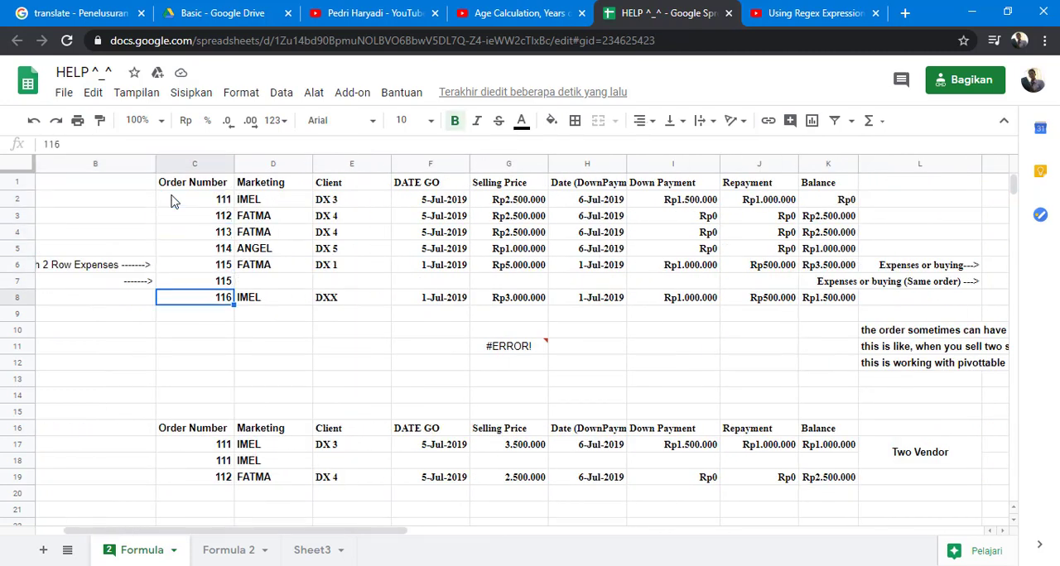
key(Up)
key(Up)
key(Up)
key(Up)
key(Up)
key(Up)
key(Up)
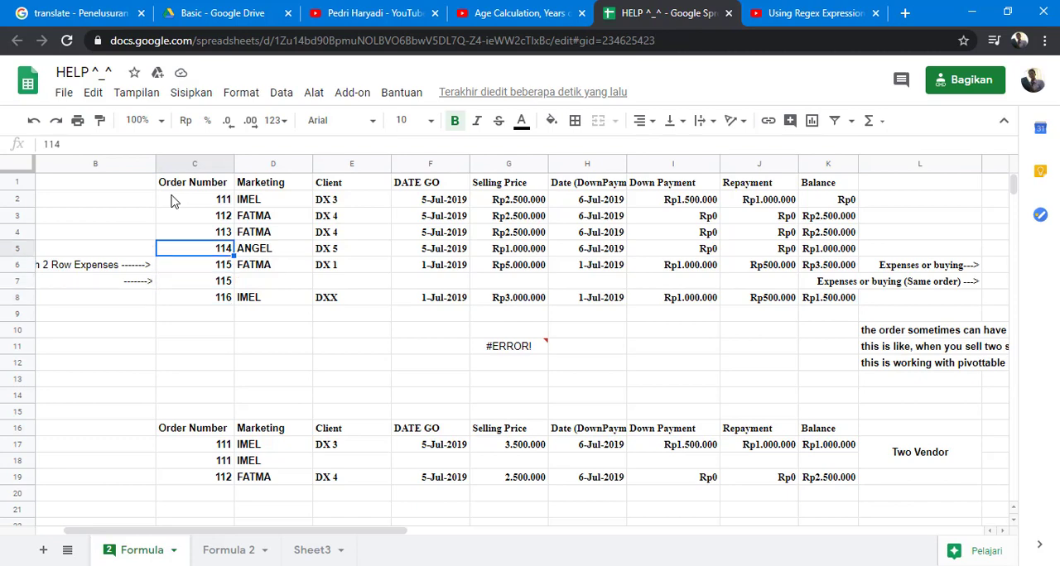
- Extend the blank test in U2's profit formula from the single cell G2 to the range G2:G8
key(ctrl+Right)
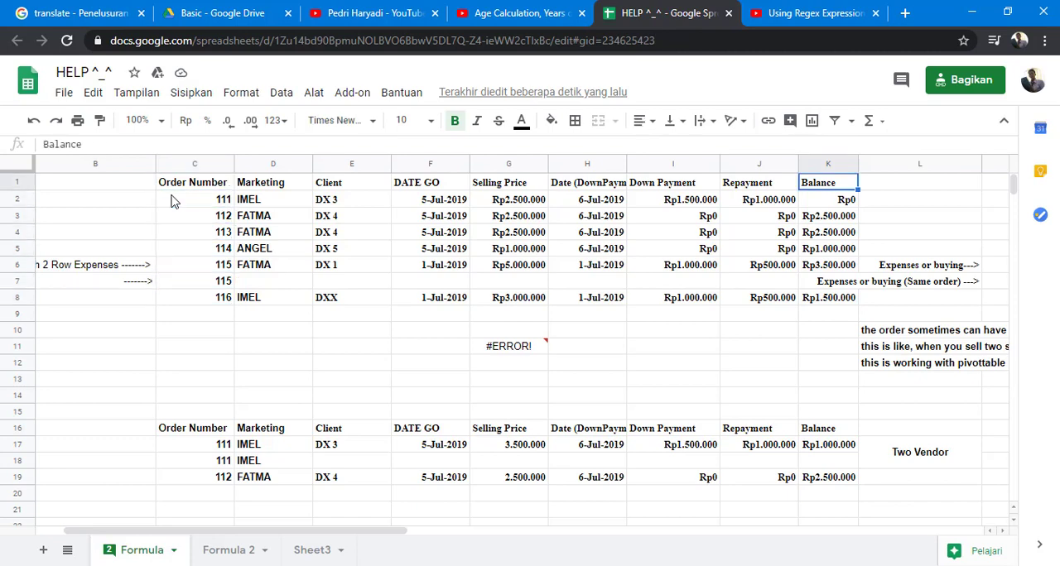
key(ctrl+Right)
key(Right)
key(Right)
key(Right)
key(Right)
key(Right)
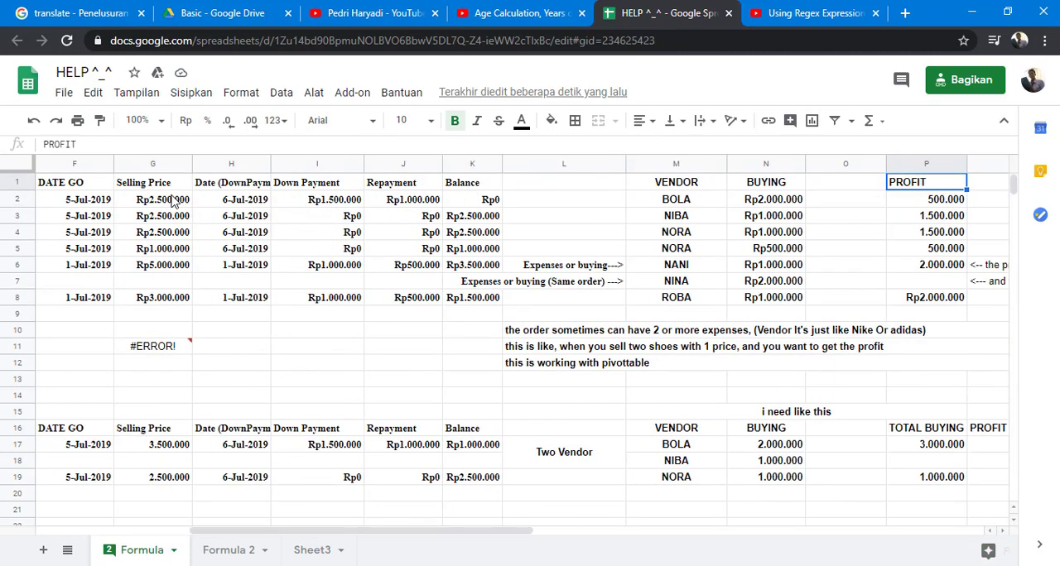
key(Left)
key(Left)
key(Right)
key(Right)
key(Right)
key(Right)
key(Right)
key(Right)
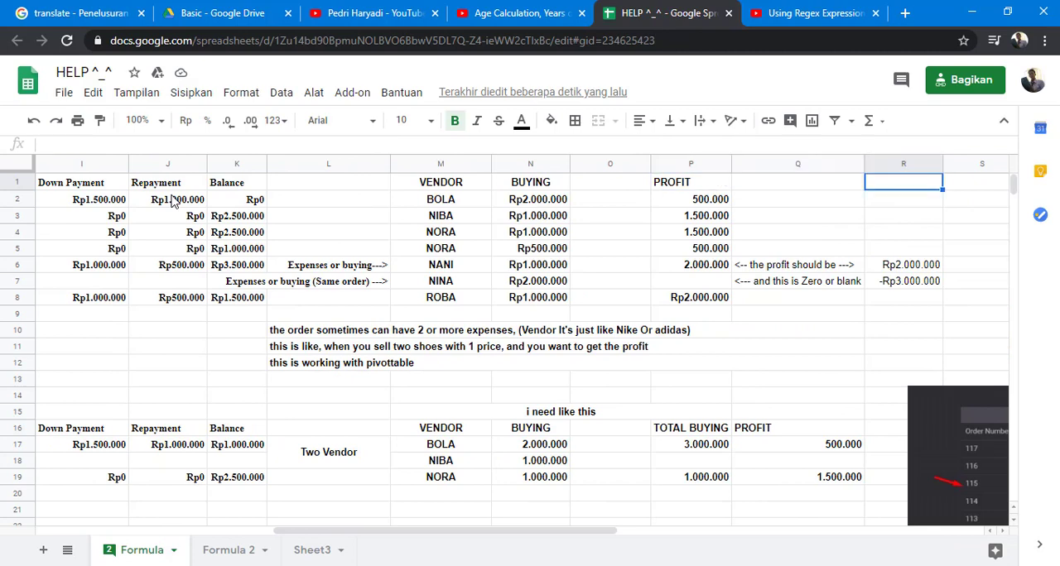
key(Down)
key(Left)
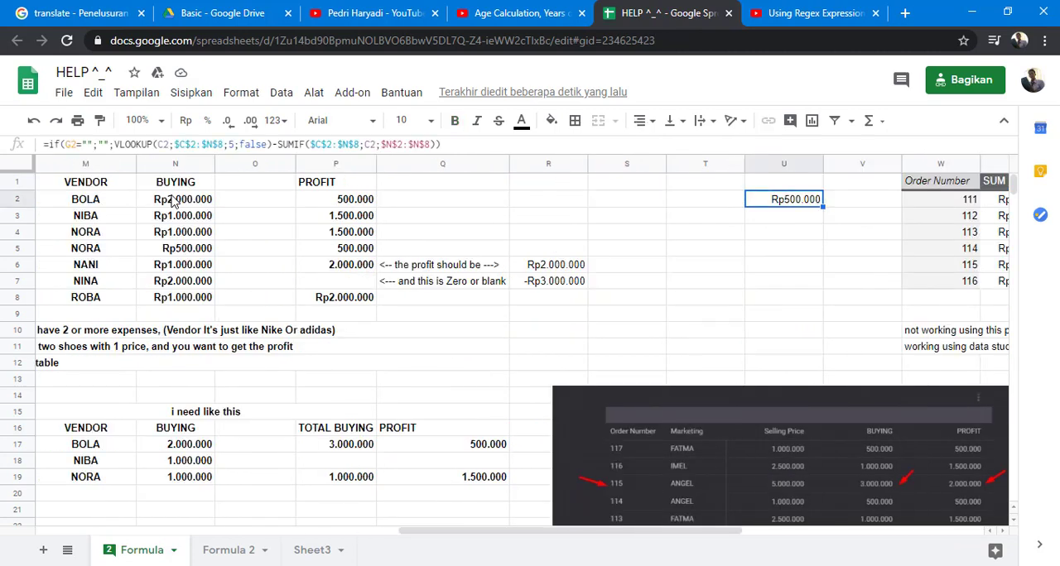
click(77, 147)
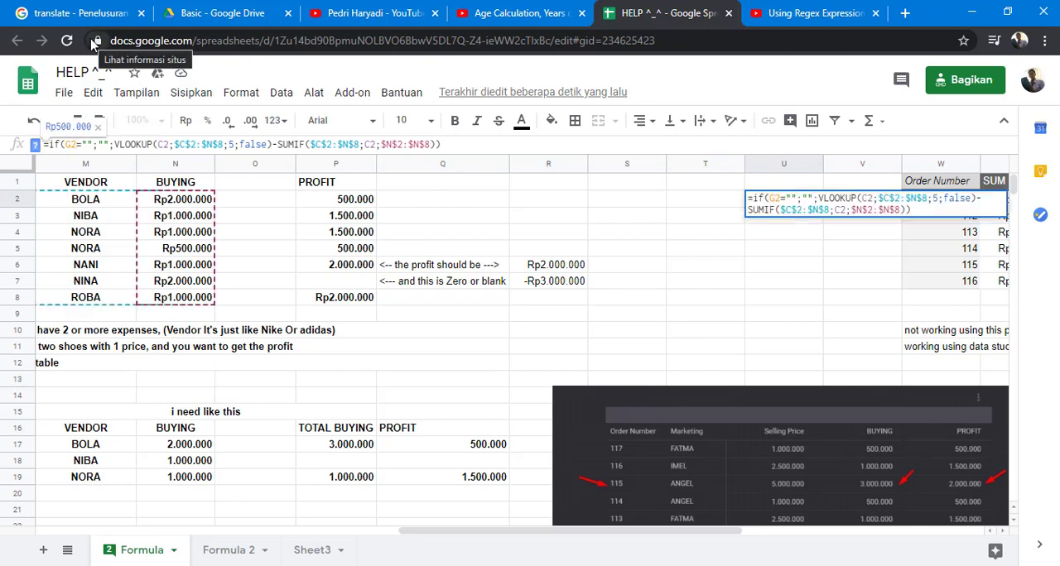
text(:G)
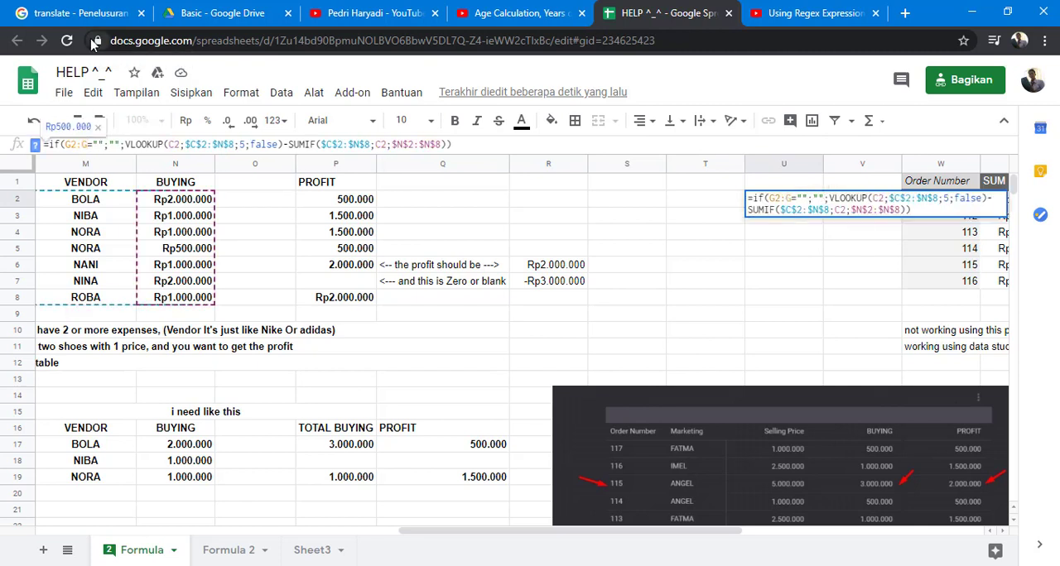
text(8)
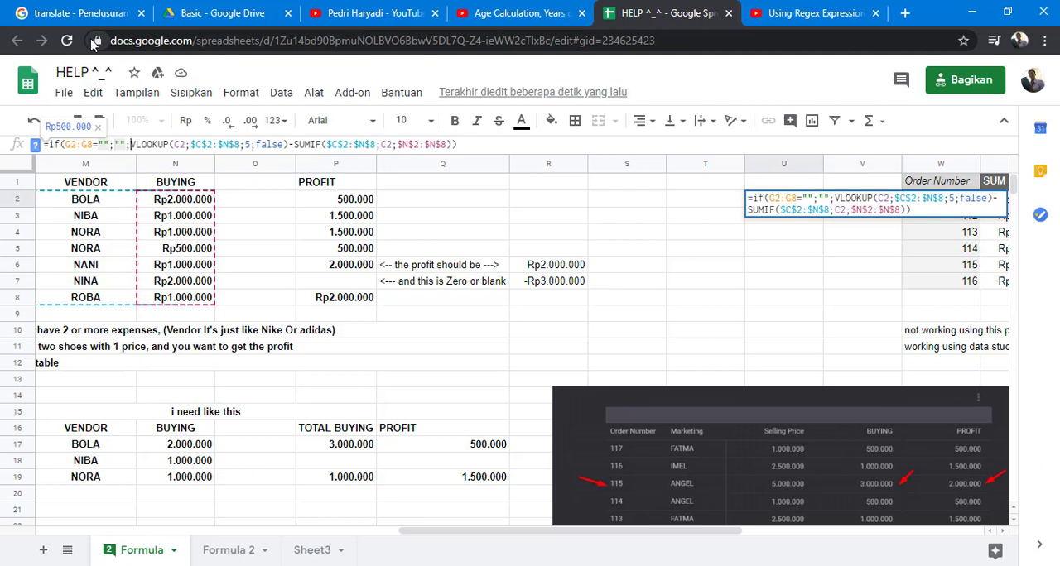
- Change the VLOOKUP search key in U2's formula to the range C2:C8
key(Right)
key(Right)
key(Right)
key(Right)
key(Right)
key(Right)
key(Right)
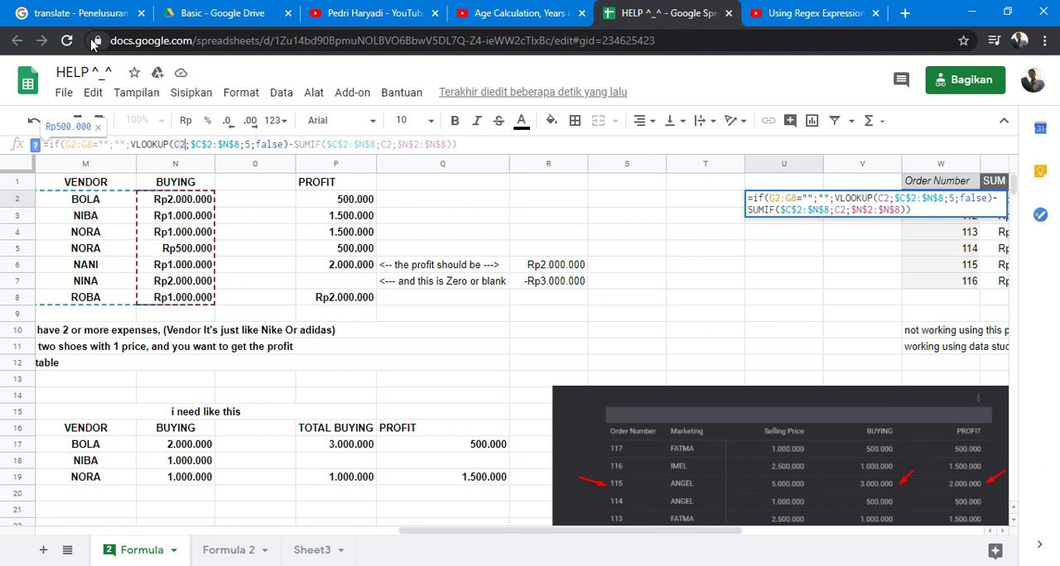
text(:C8)
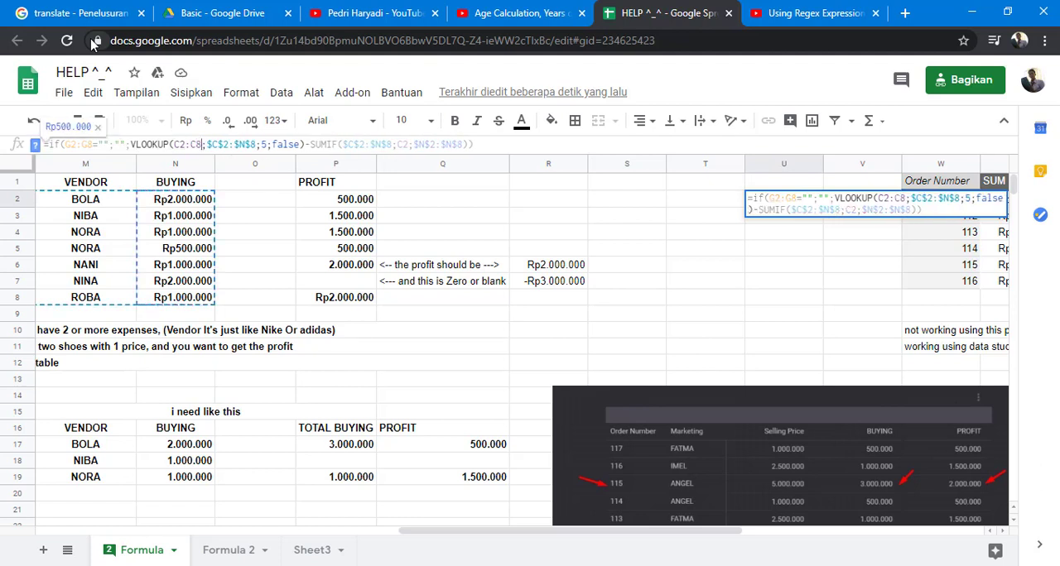
- Change the SUMIF criterion in U2's formula to the range C2:C8
key(Right)
key(Right)
key(Right)
key(Right)
key(Right)
key(Right)
key(Right)
key(Right)
key(Right)
key(Right)
key(Right)
key(Right)
key(Right)
key(Right)
key(Right)
key(Right)
key(Right)
key(Right)
key(Right)
key(Right)
key(Right)
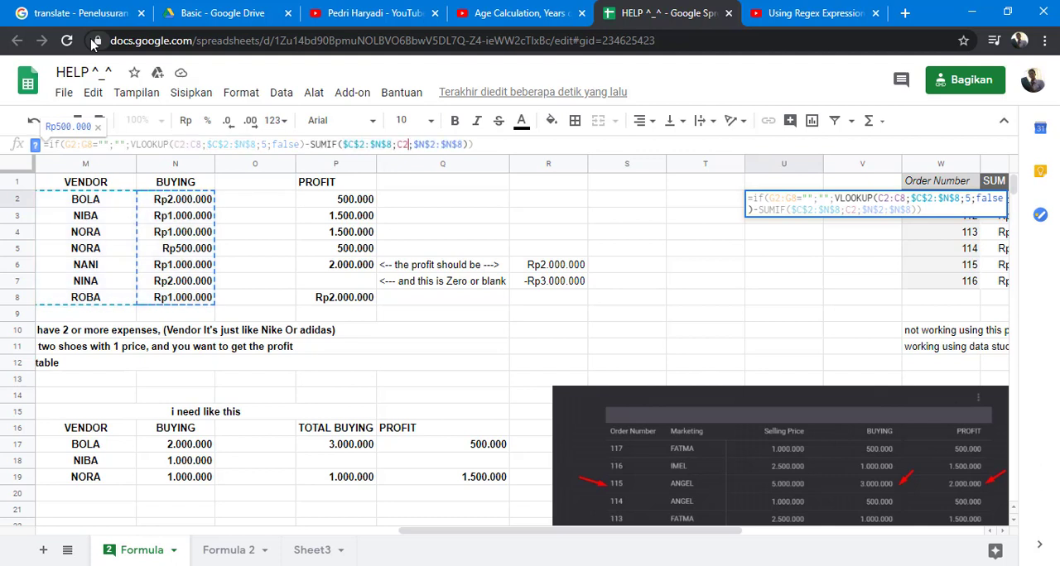
text(:C8)
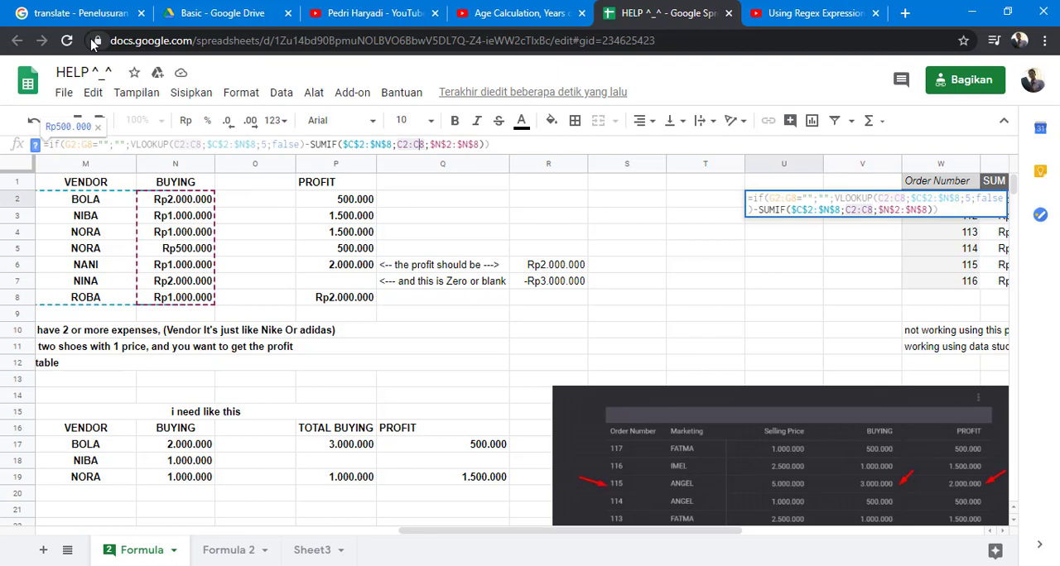
- Wrap U2's whole IF formula in ArrayFormula and enter it so it fills the profit rows below
key(Left)
key(Left)
key(Left)
key(Left)
key(Left)
key(Left)
key(Left)
key(Left)
key(Left)
key(Left)
key(Left)
key(Left)
key(Left)
key(Left)
key(Left)
key(Left)
key(Left)
key(Left)
key(Left)
key(Left)
key(Left)
key(Left)
key(Left)
key(Left)
key(Left)
key(Left)
key(Left)
key(Left)
key(Left)
key(Left)
key(Left)
key(Left)
key(Left)
key(Left)
key(Left)
key(Left)
key(Left)
key(Left)
key(Left)
key(Left)
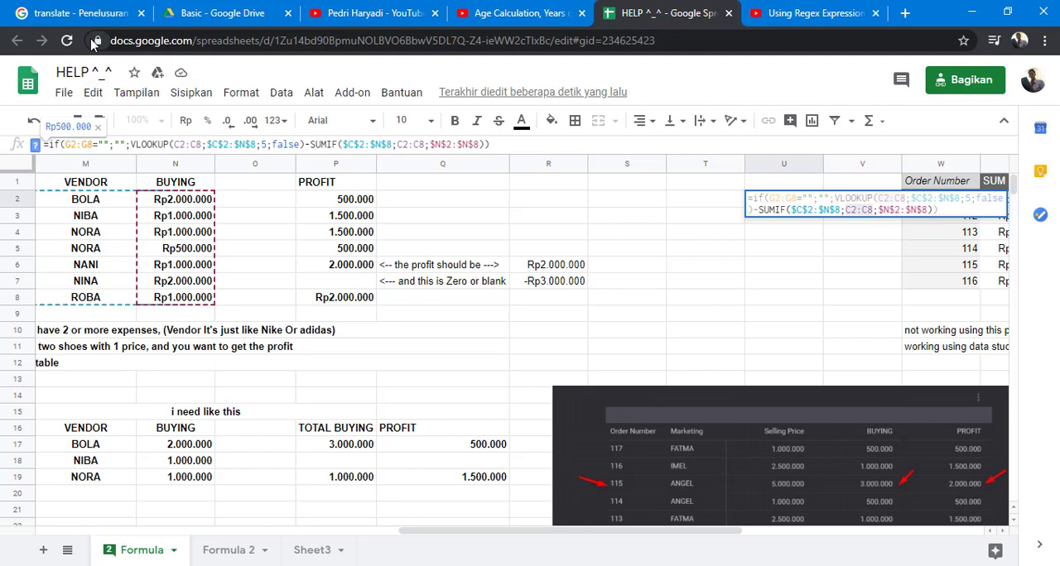
key(ctrl+shift+Return)
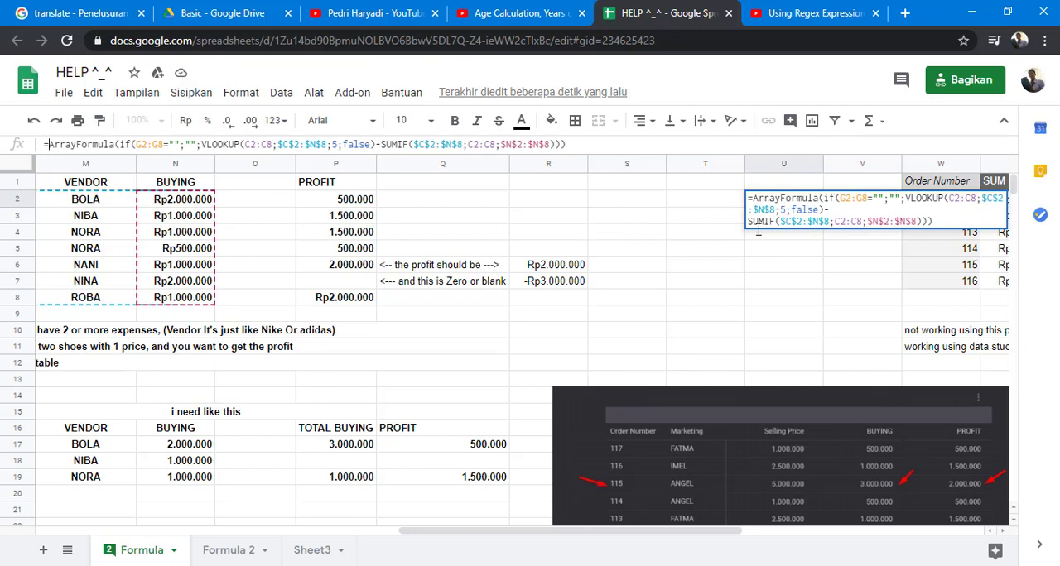
click(679, 146)
key(Return)
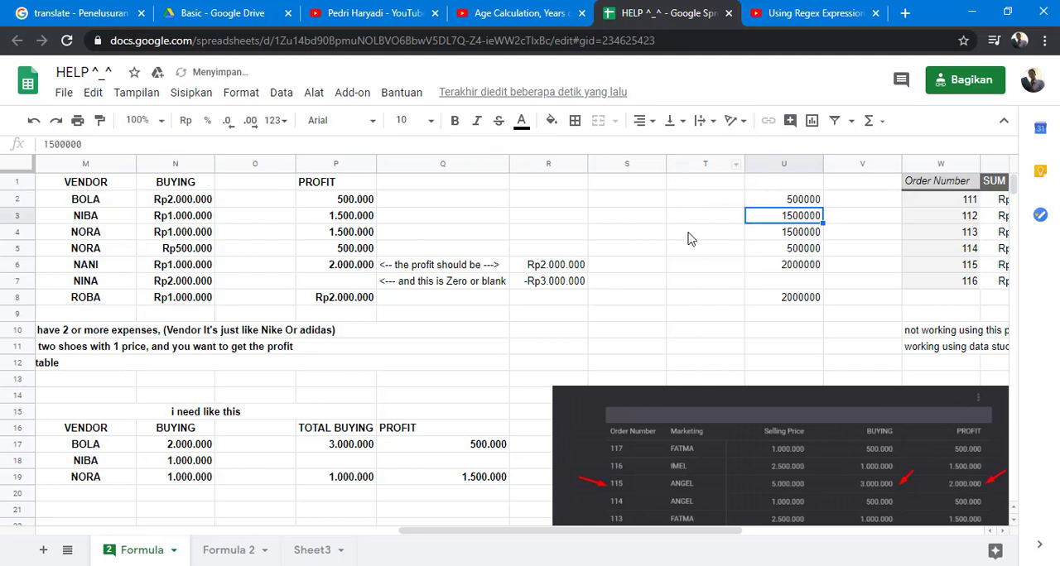
- Format the array results in U2:U8 as Rupiah currency
click(771, 304)
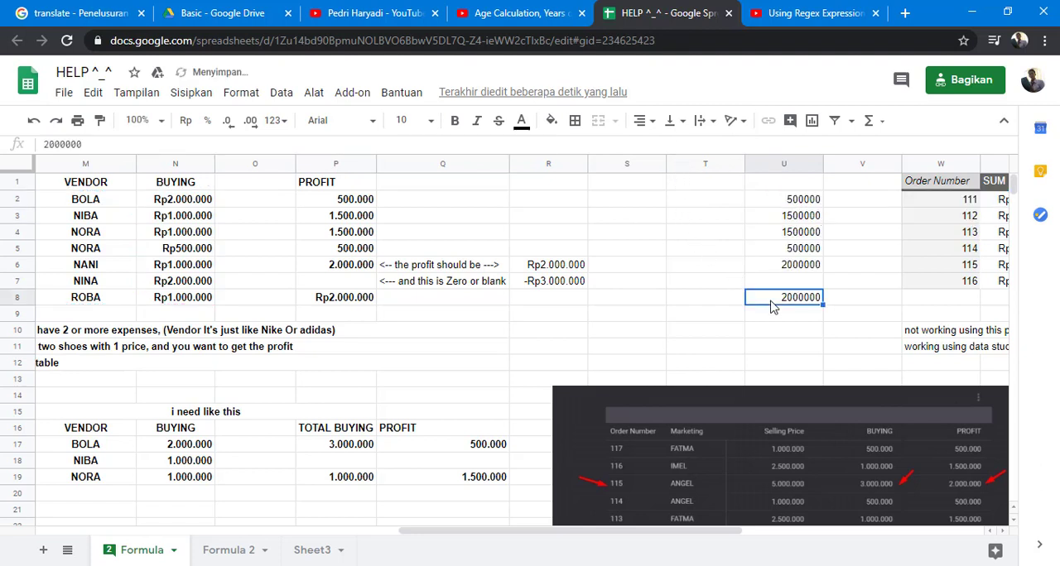
click(795, 204)
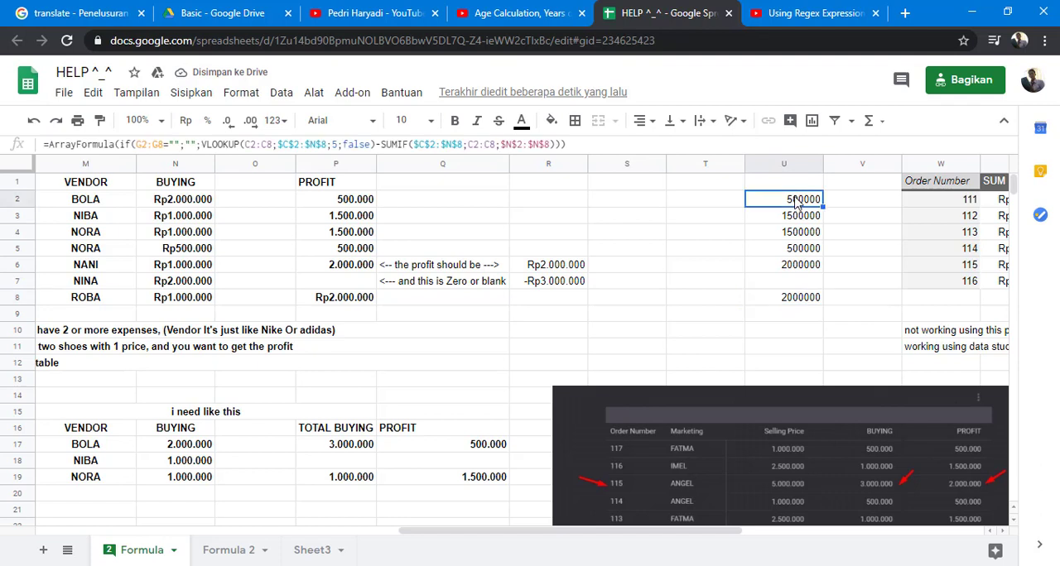
drag(796, 205, 796, 305)
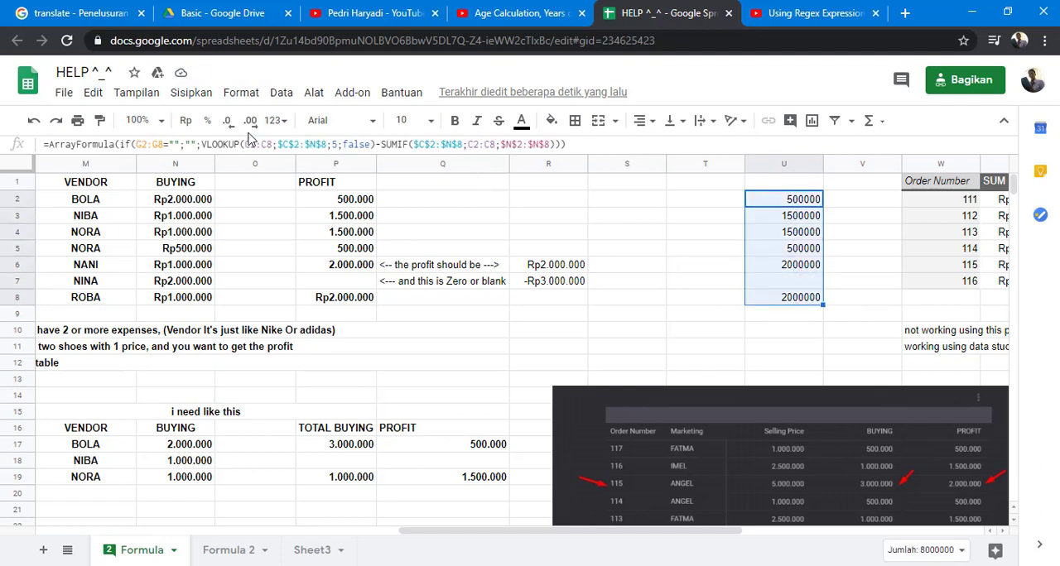
click(186, 121)
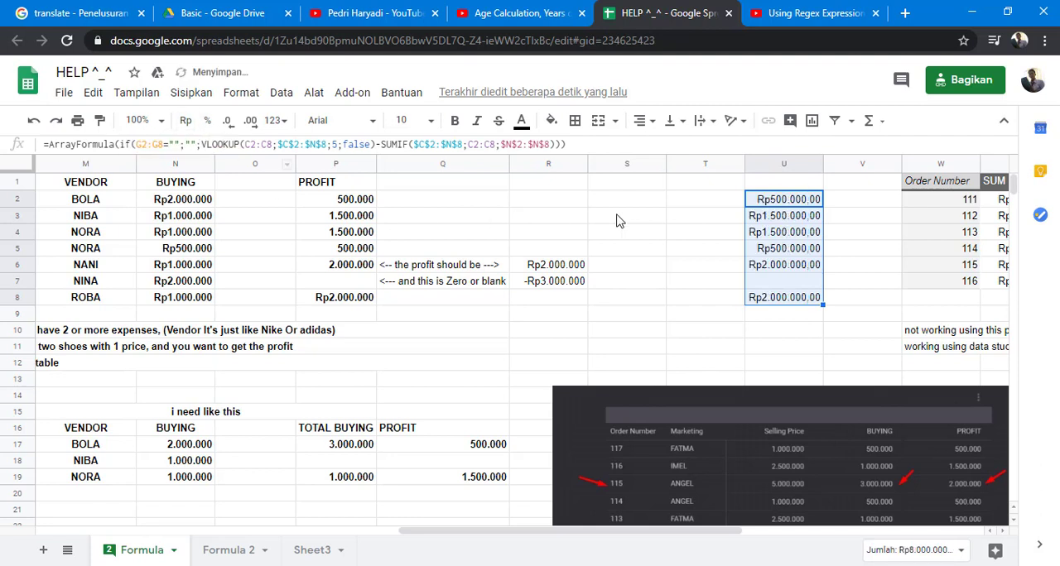
click(691, 219)
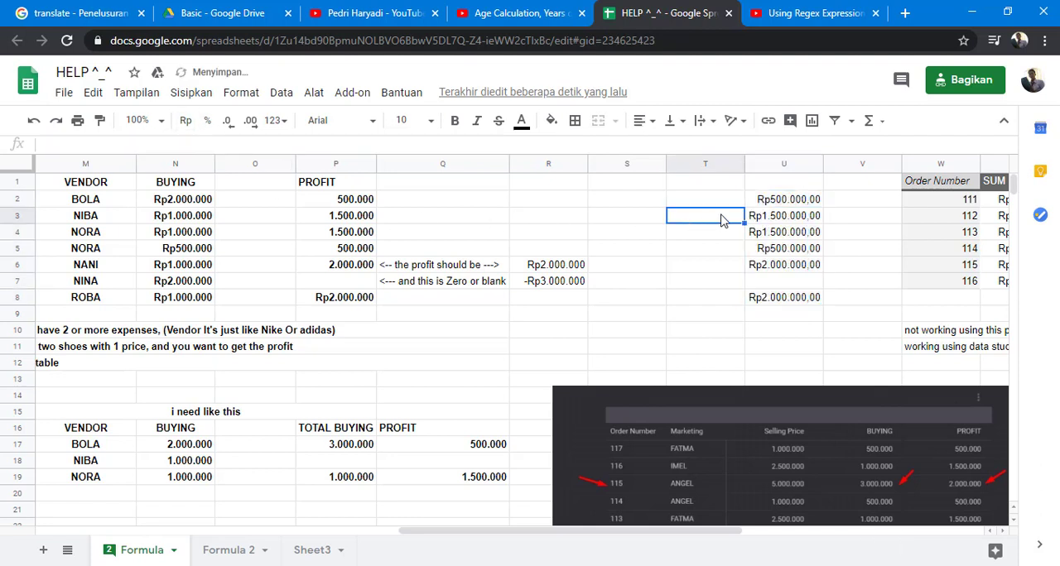
- Compare the contents of U2 and U3, and move the array formula from U2 to S2
click(771, 202)
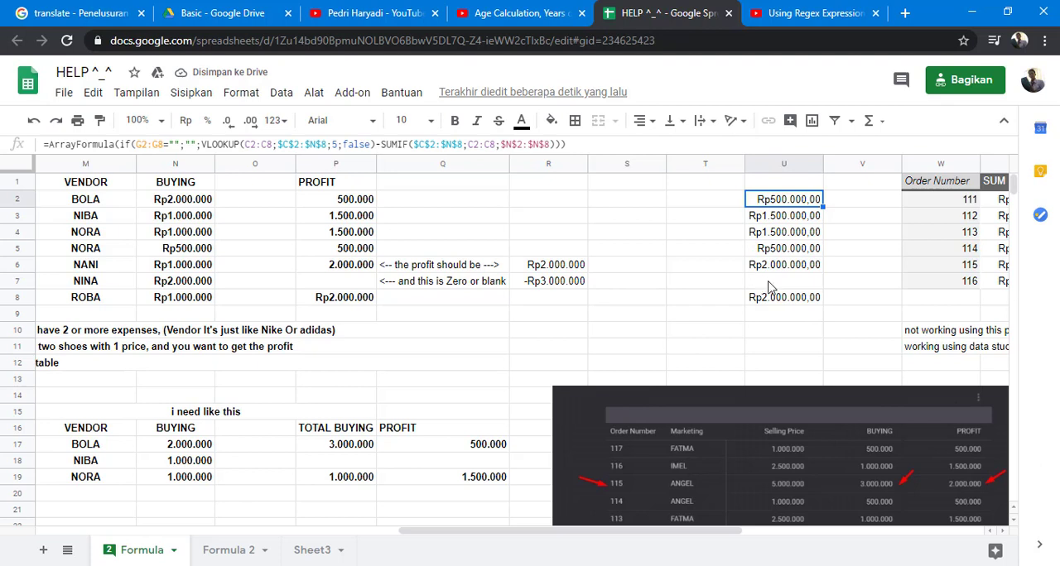
click(789, 219)
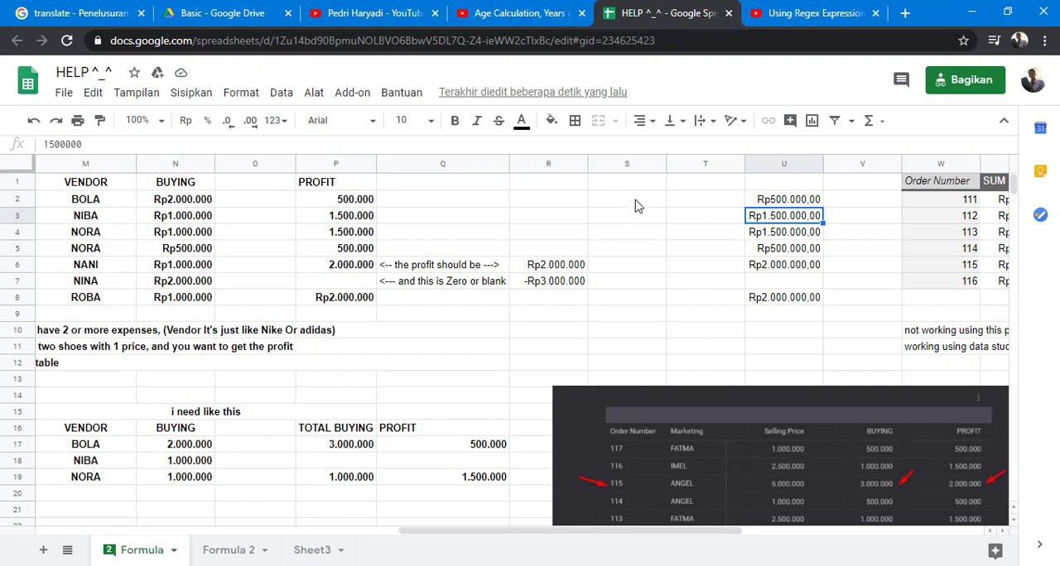
click(775, 203)
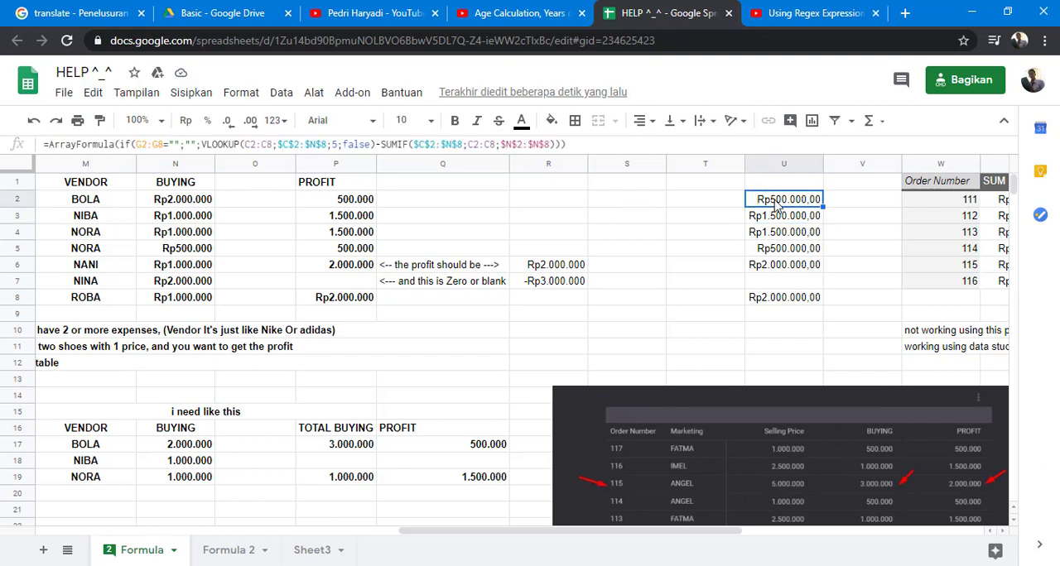
drag(747, 204, 663, 211)
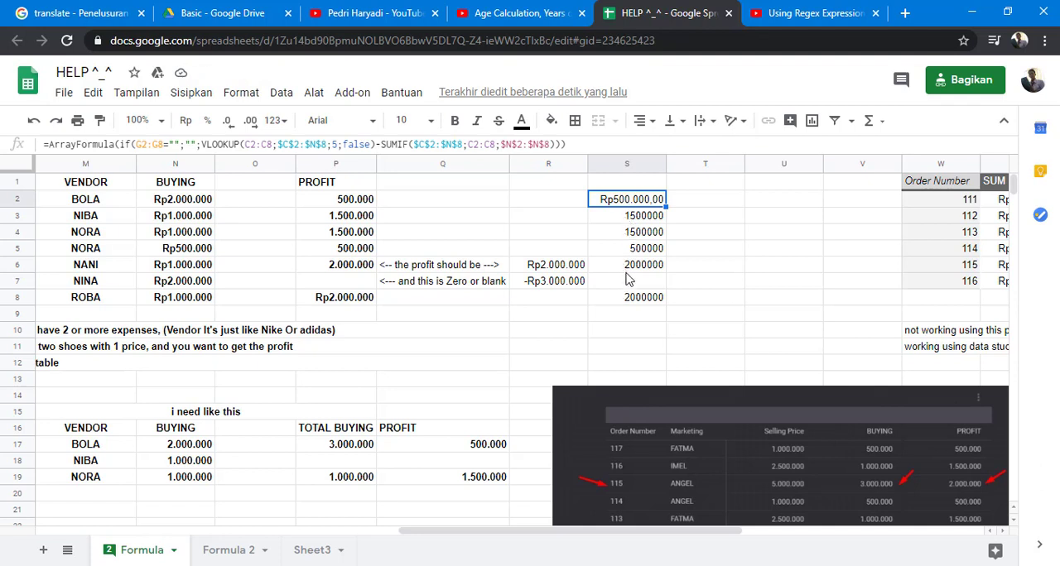
- Review the moved array formula in S2, examining its VLOOKUP, SUMIF and ArrayFormula parts and the closing parenthesis
click(635, 305)
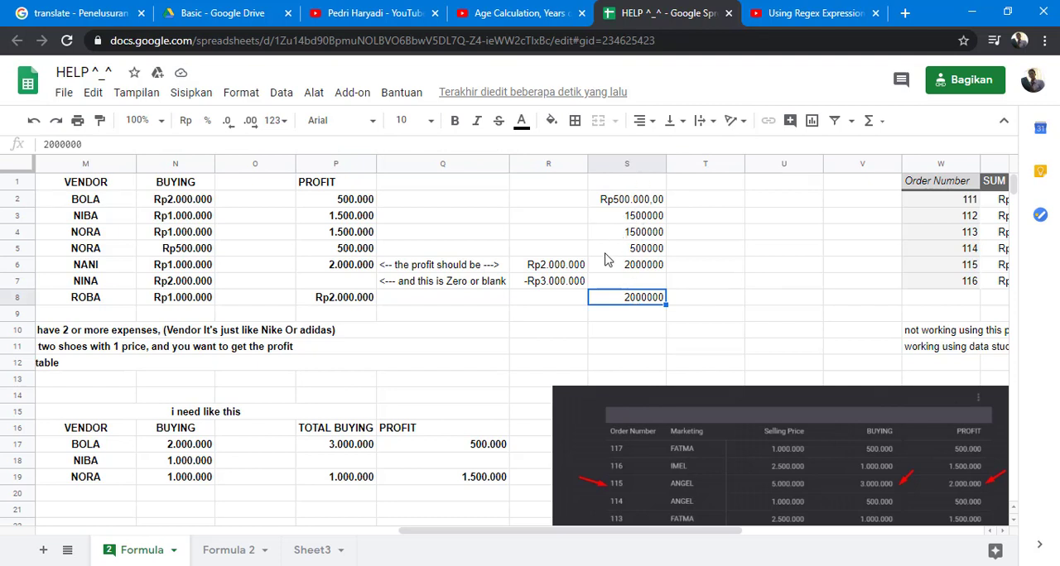
click(645, 206)
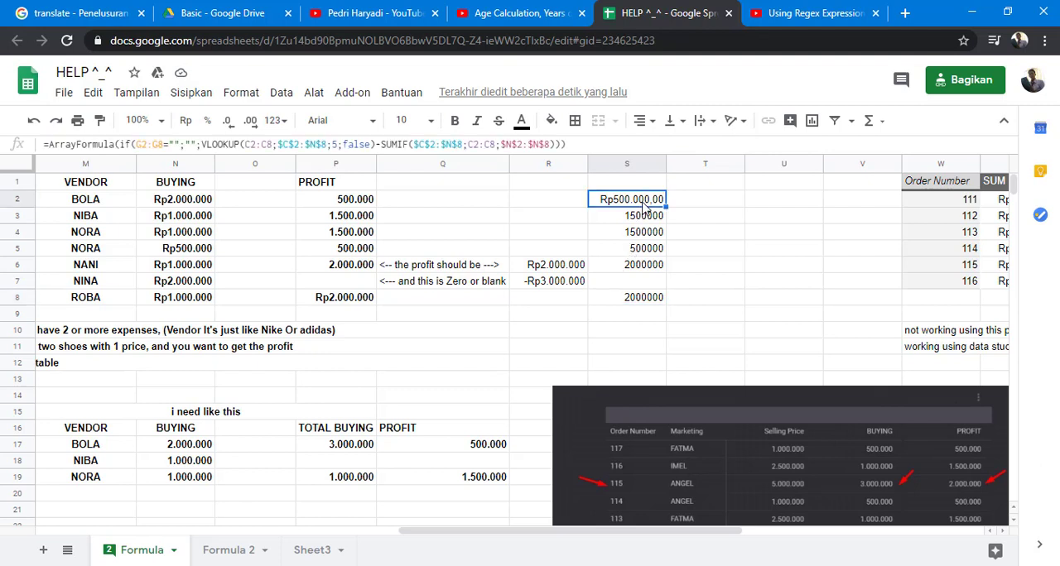
click(220, 145)
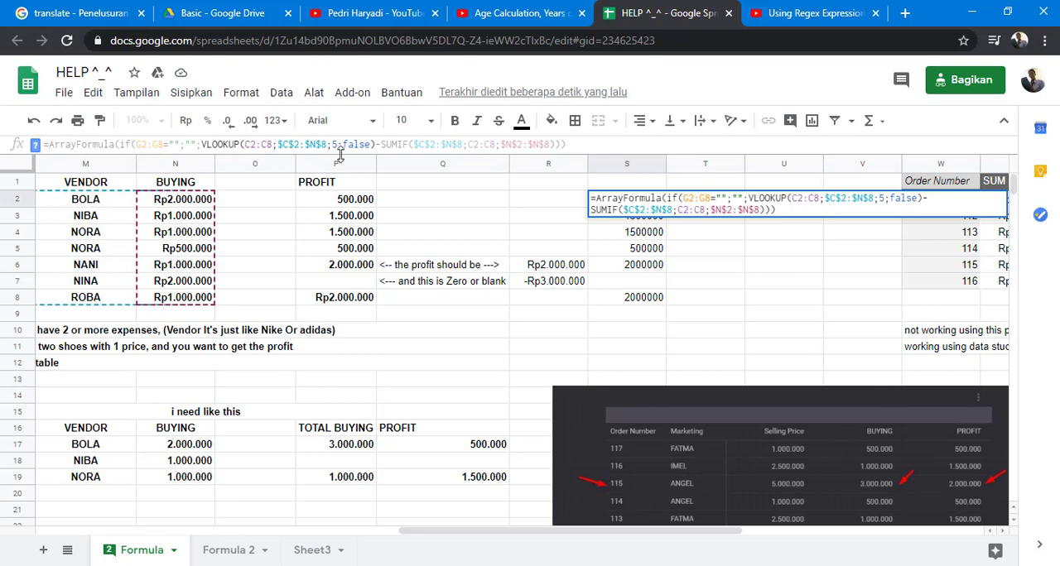
click(395, 146)
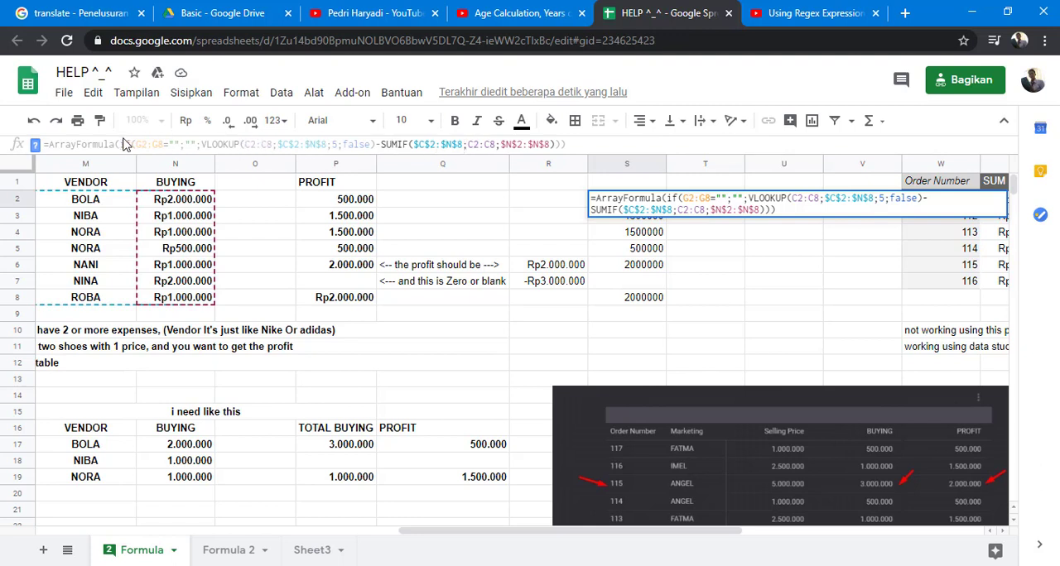
click(67, 144)
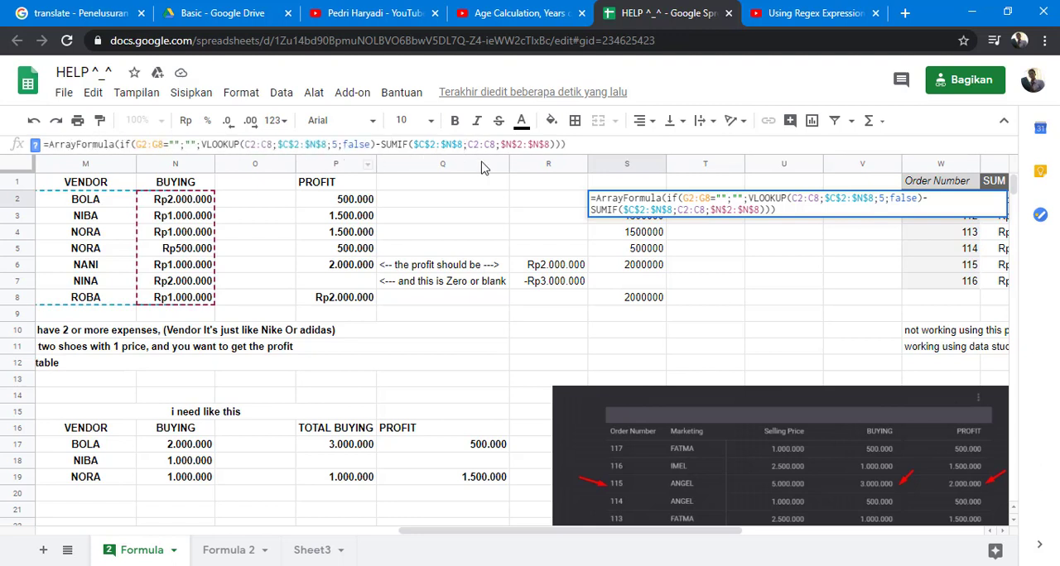
click(572, 146)
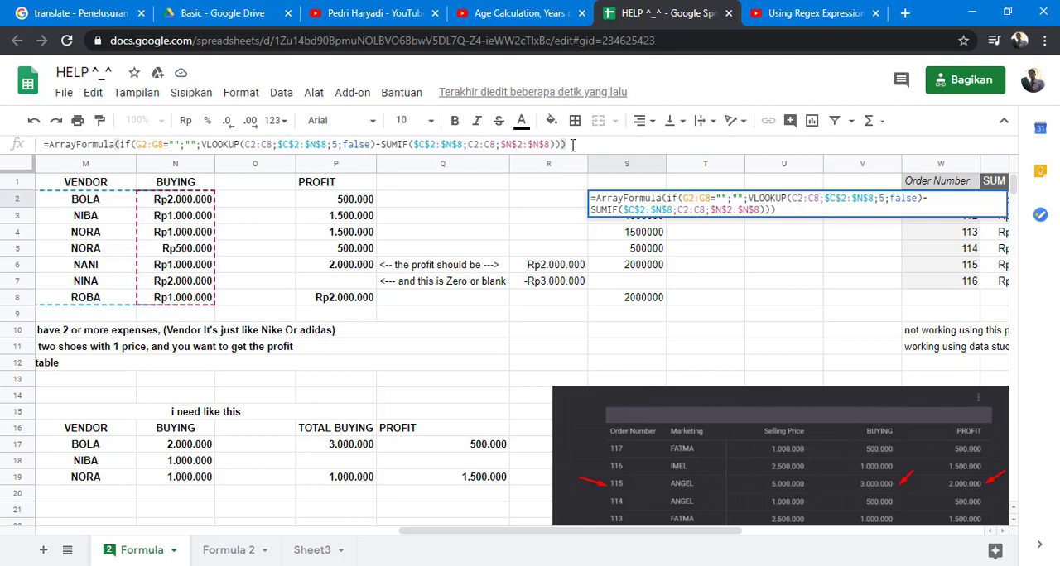